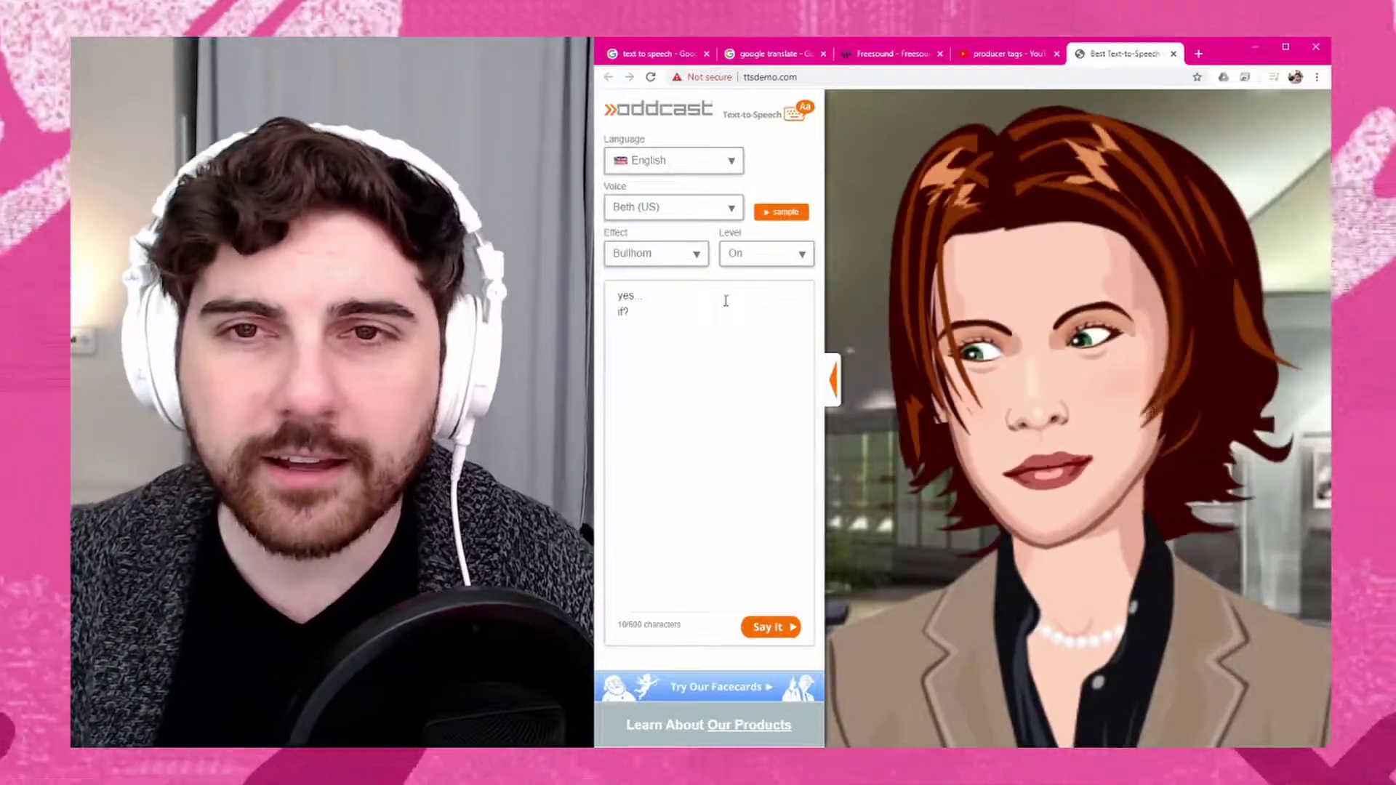
- Set the speech effect to None and the voice to Elizabeth (UK)
click(695, 253)
scroll(658, 363, up, 2)
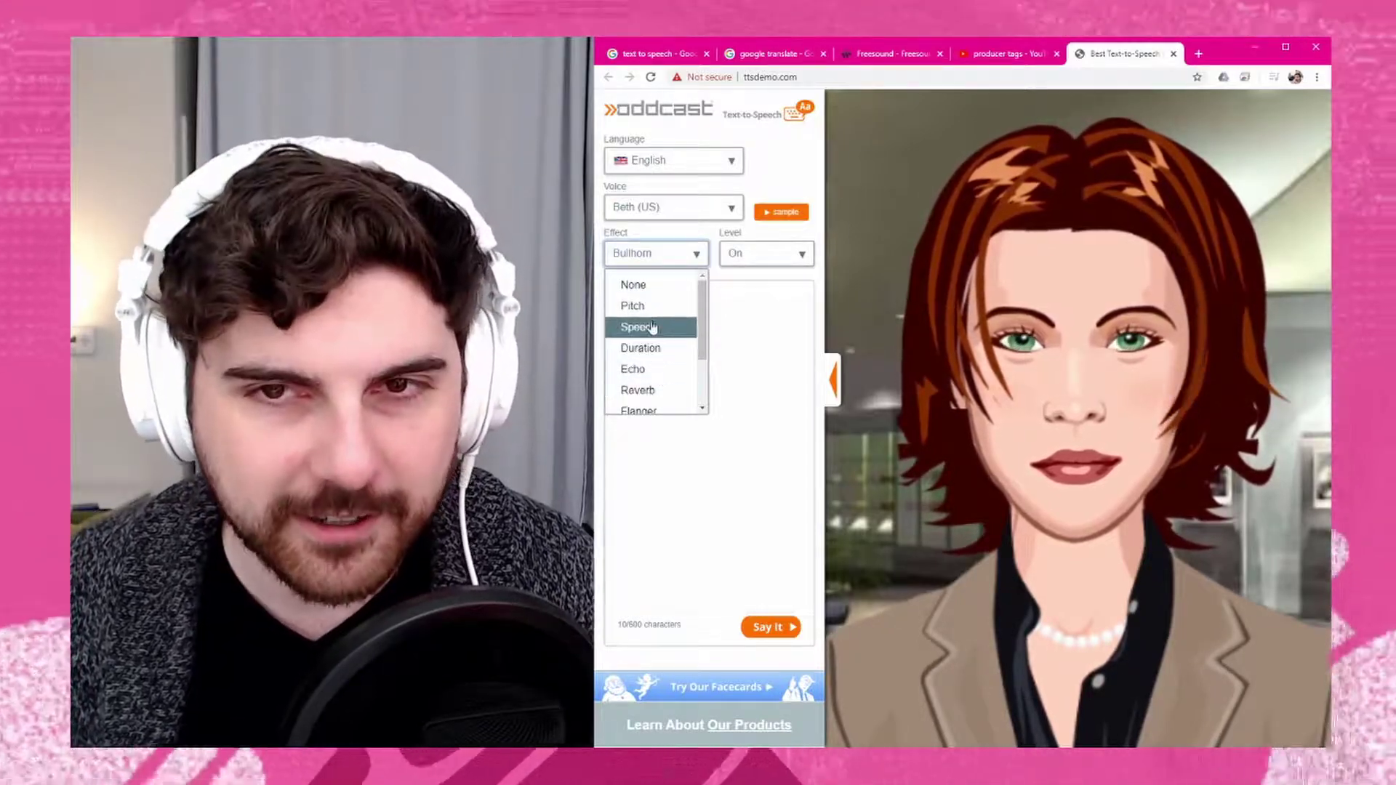
click(656, 288)
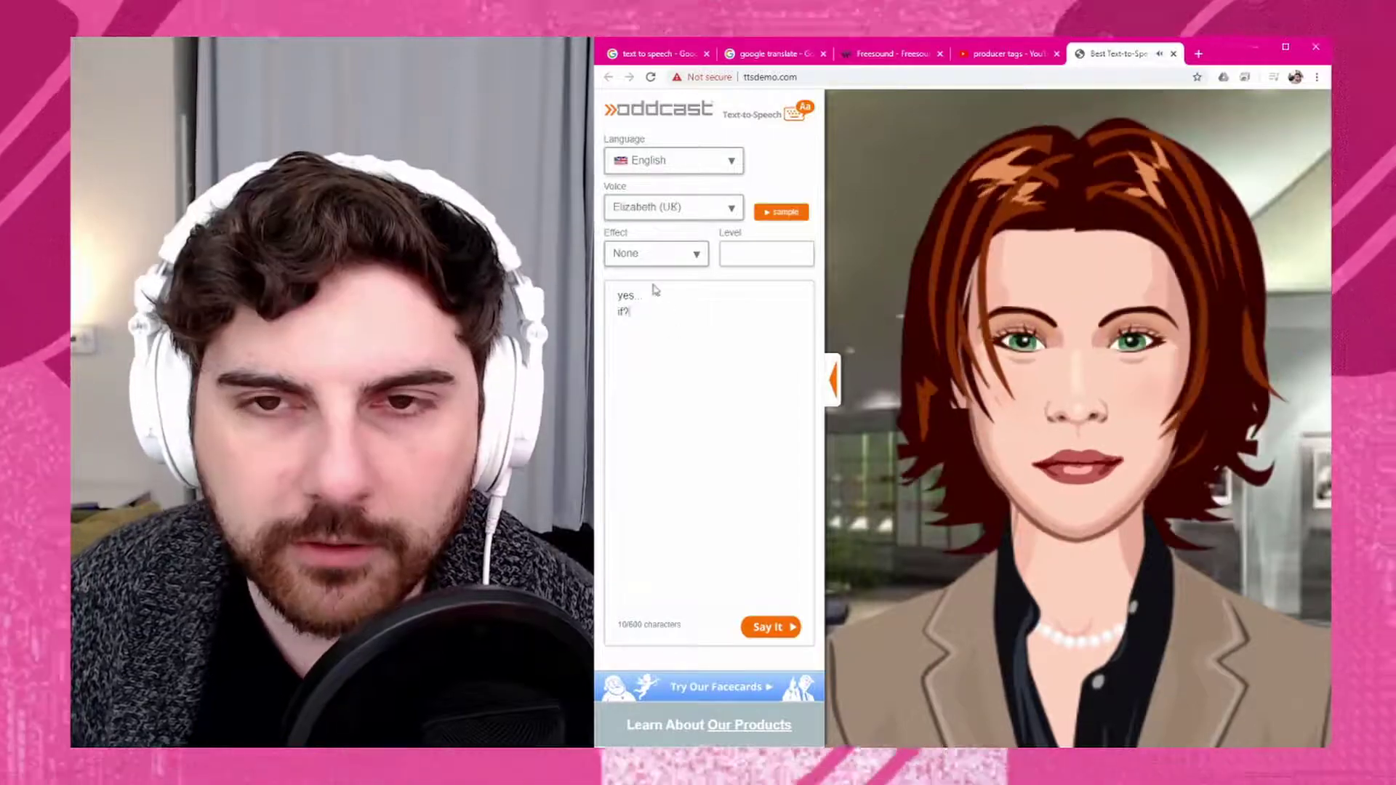
drag(638, 317, 612, 314)
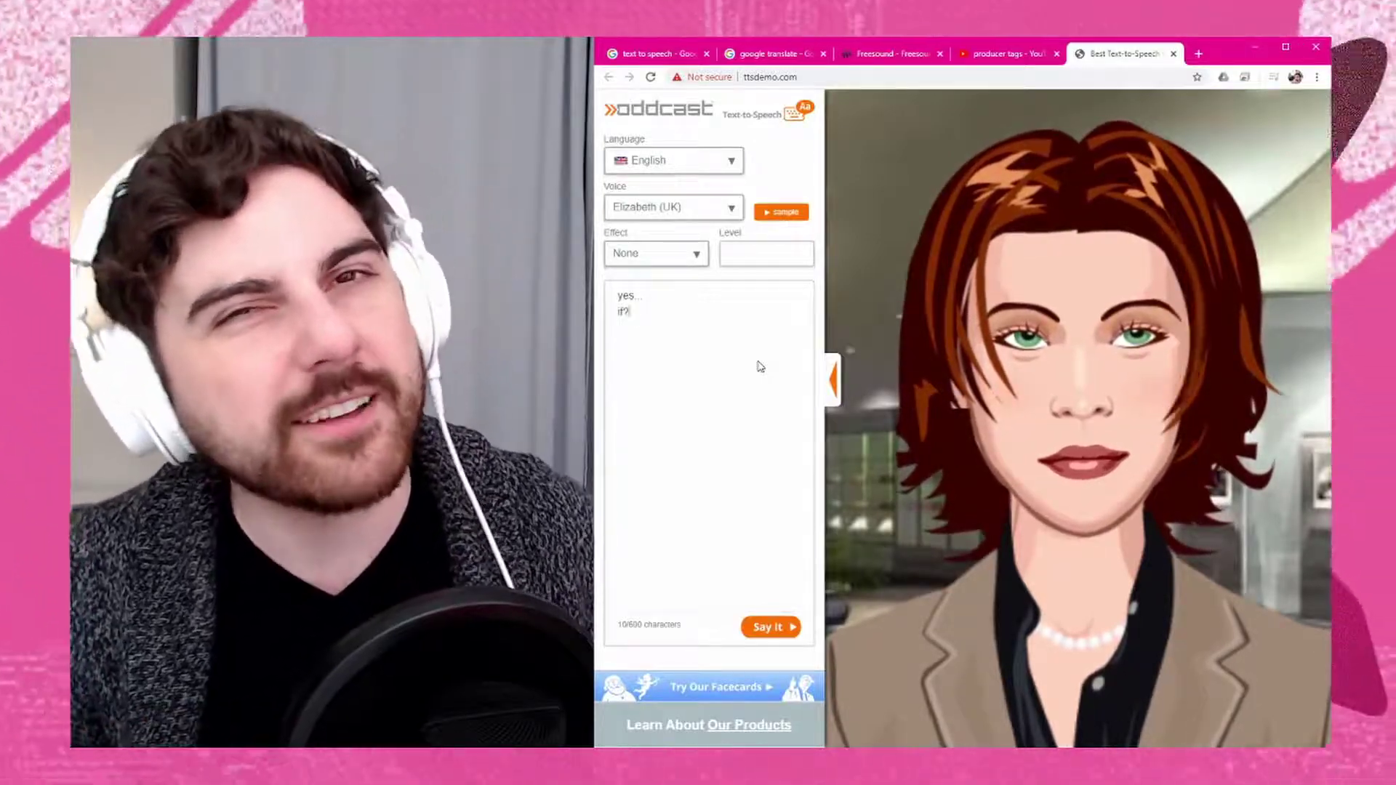
click(683, 253)
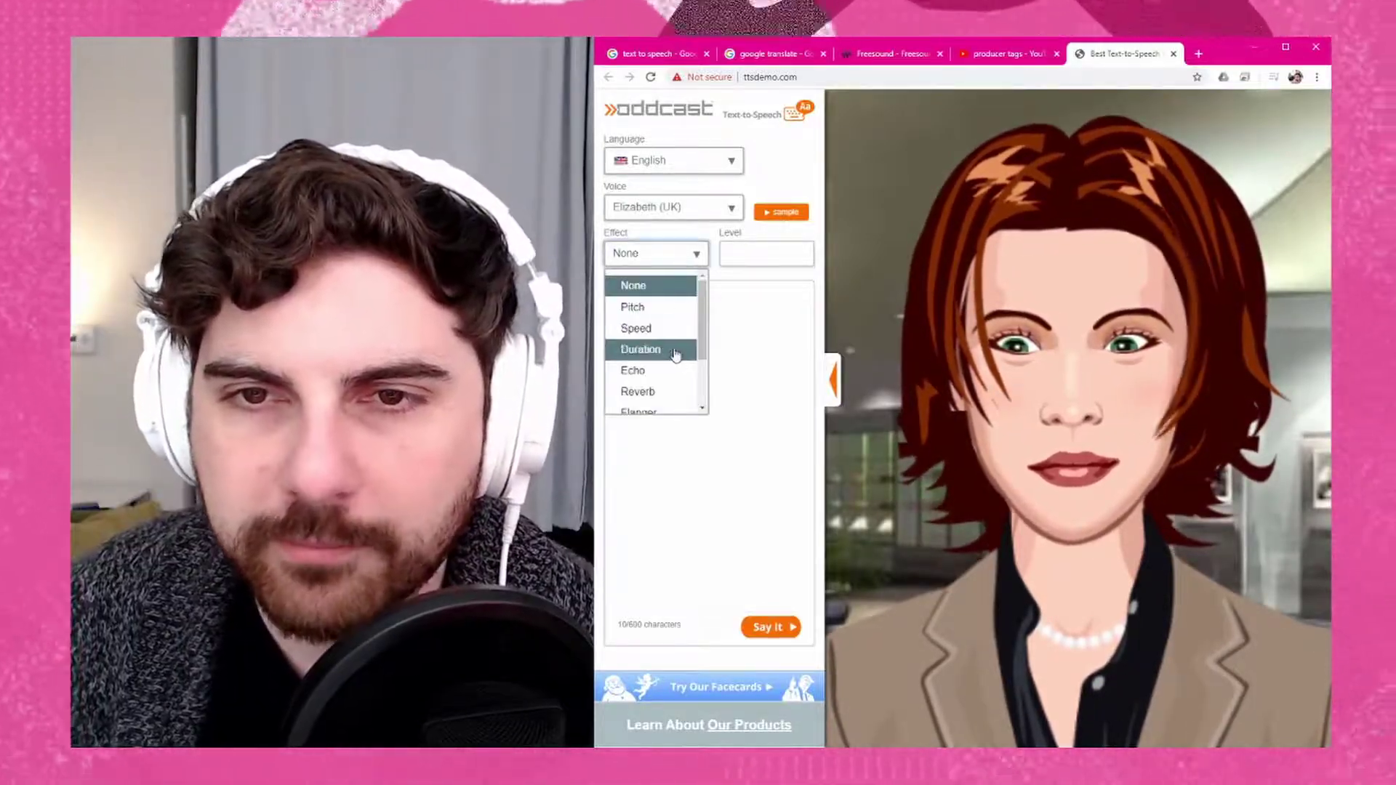
click(779, 274)
- Try the Alan (Australian) voice and set the voice to Daniel (UK)
click(719, 210)
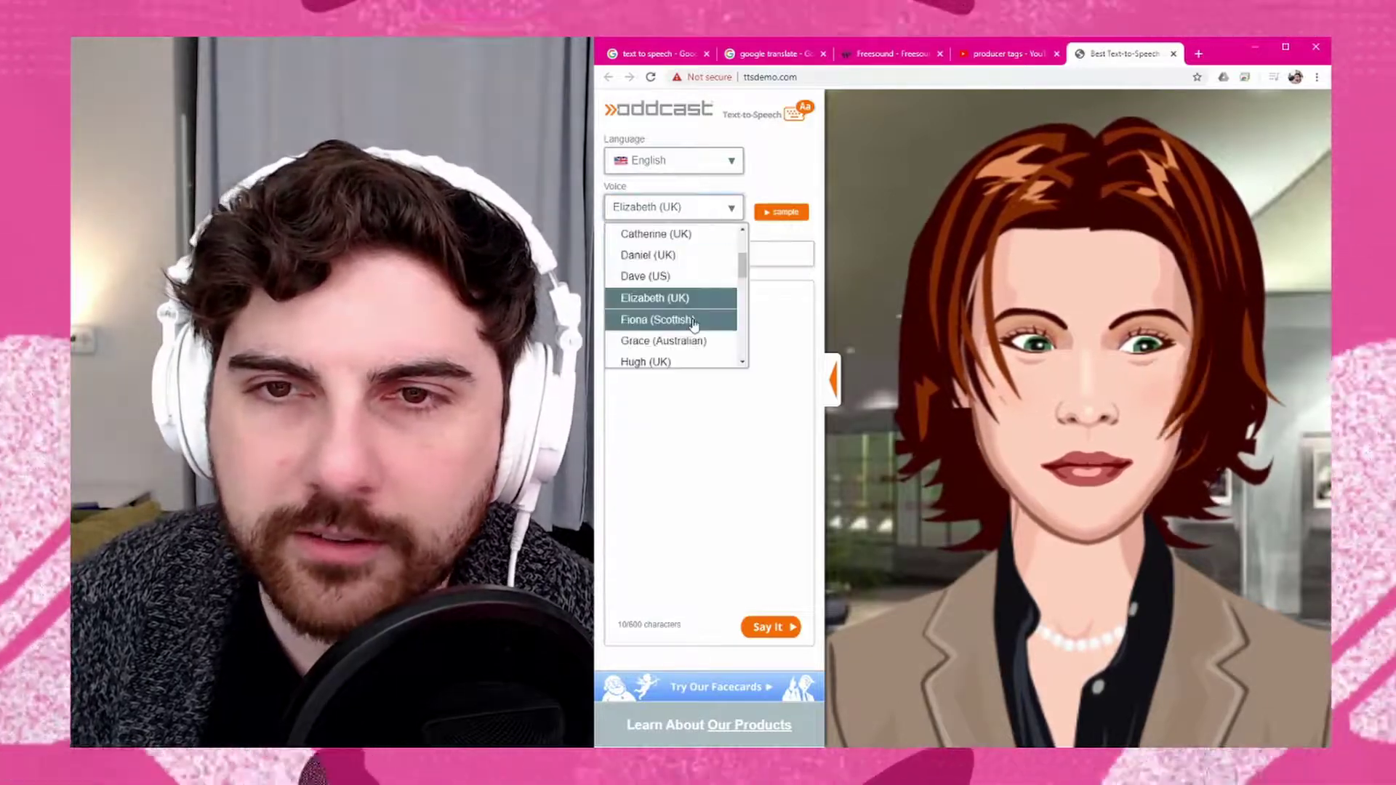
scroll(679, 308, up, 2)
click(683, 240)
click(702, 214)
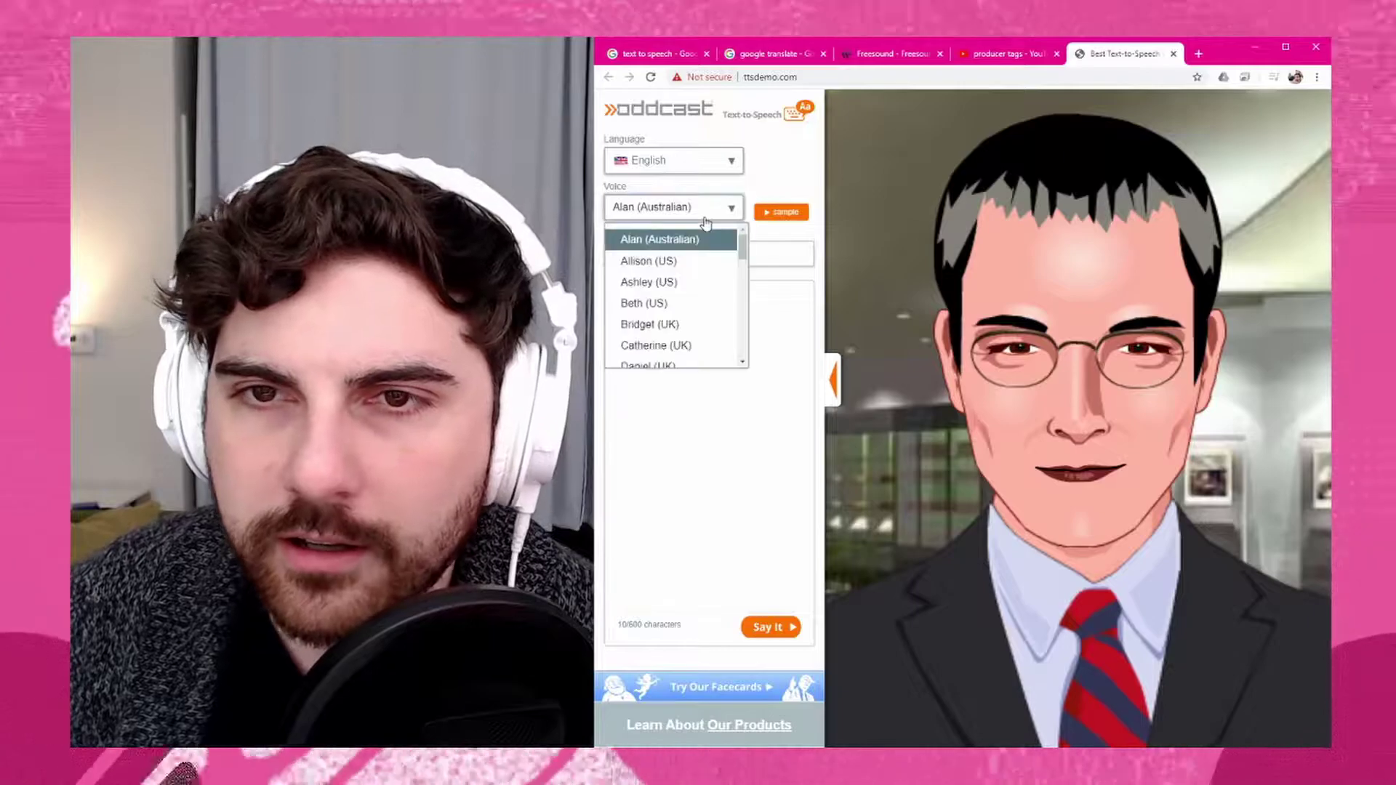
scroll(708, 330, down, 2)
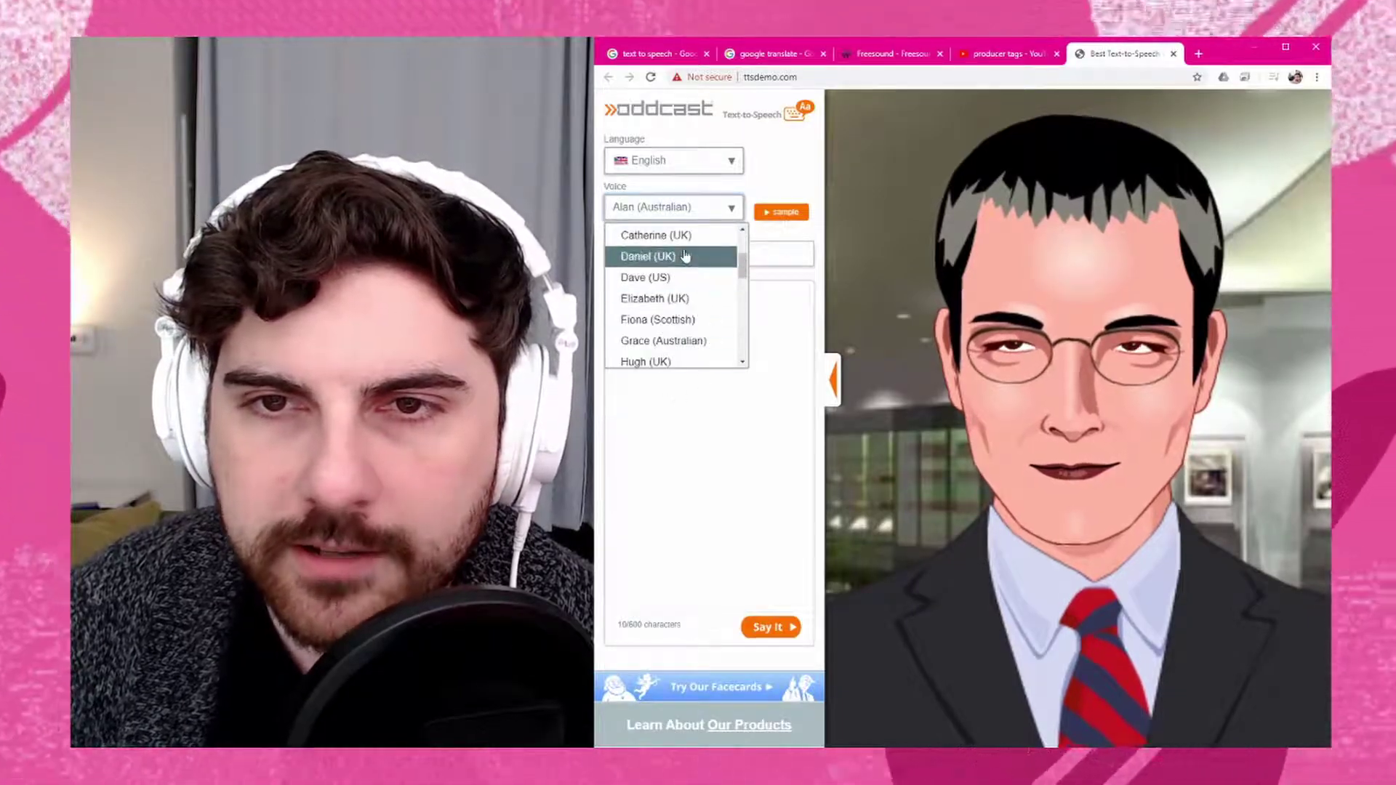
click(704, 258)
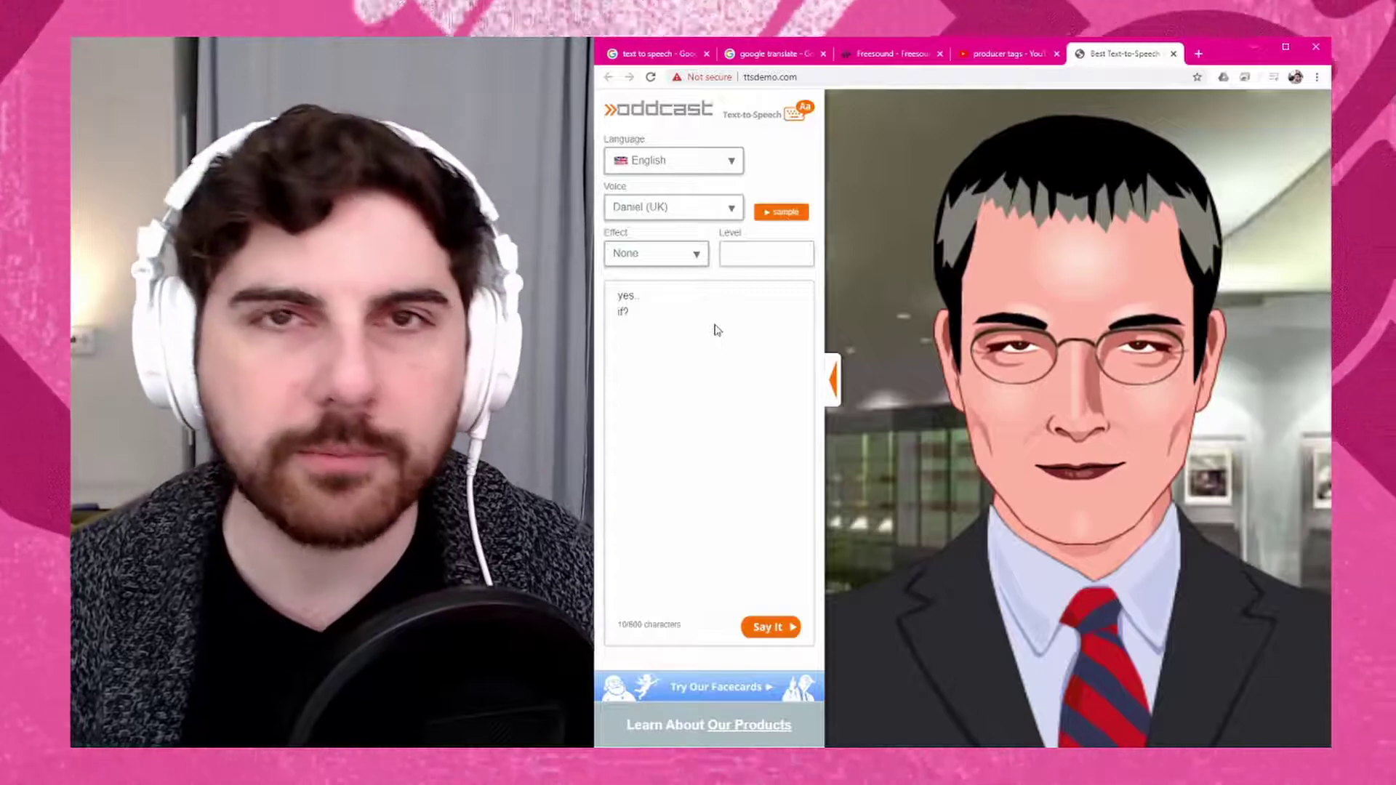
- Choose another English voice from further down the list of voices
click(711, 209)
drag(740, 263, 741, 305)
scroll(742, 340, down, 1)
click(647, 317)
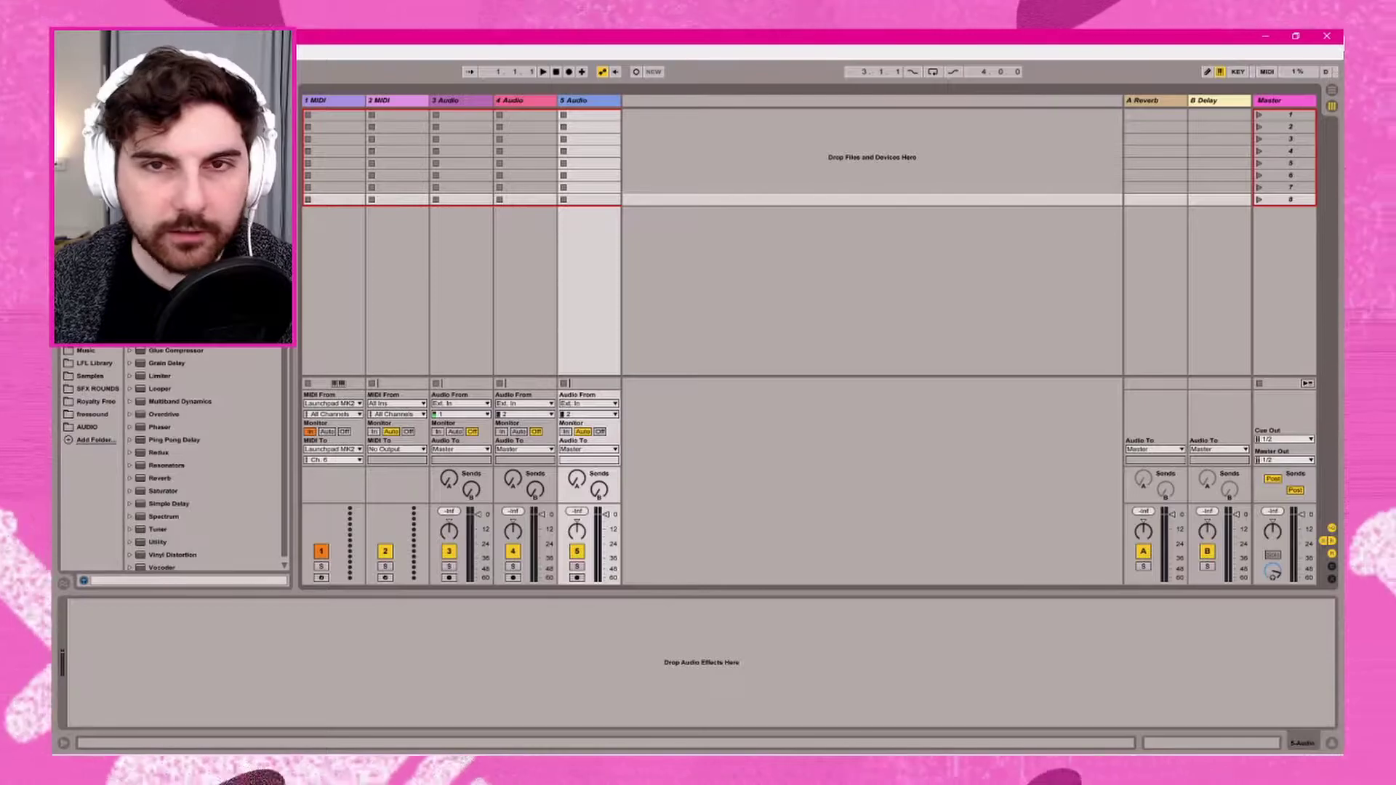
- Switch to Ableton Live's Arrangement View and place the STE-001 recording from the AUDIO folder at the start of track 5 Audio
key(Tab)
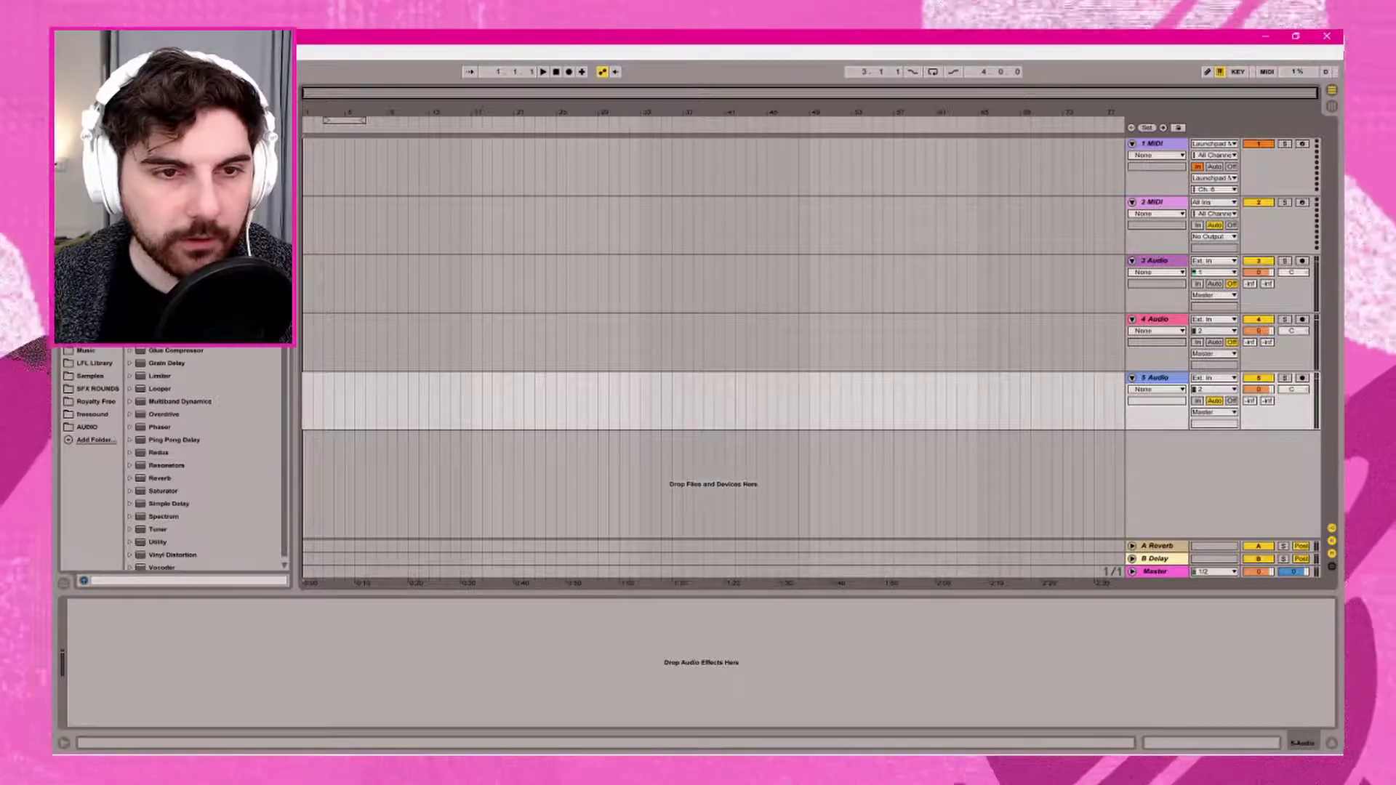
click(87, 427)
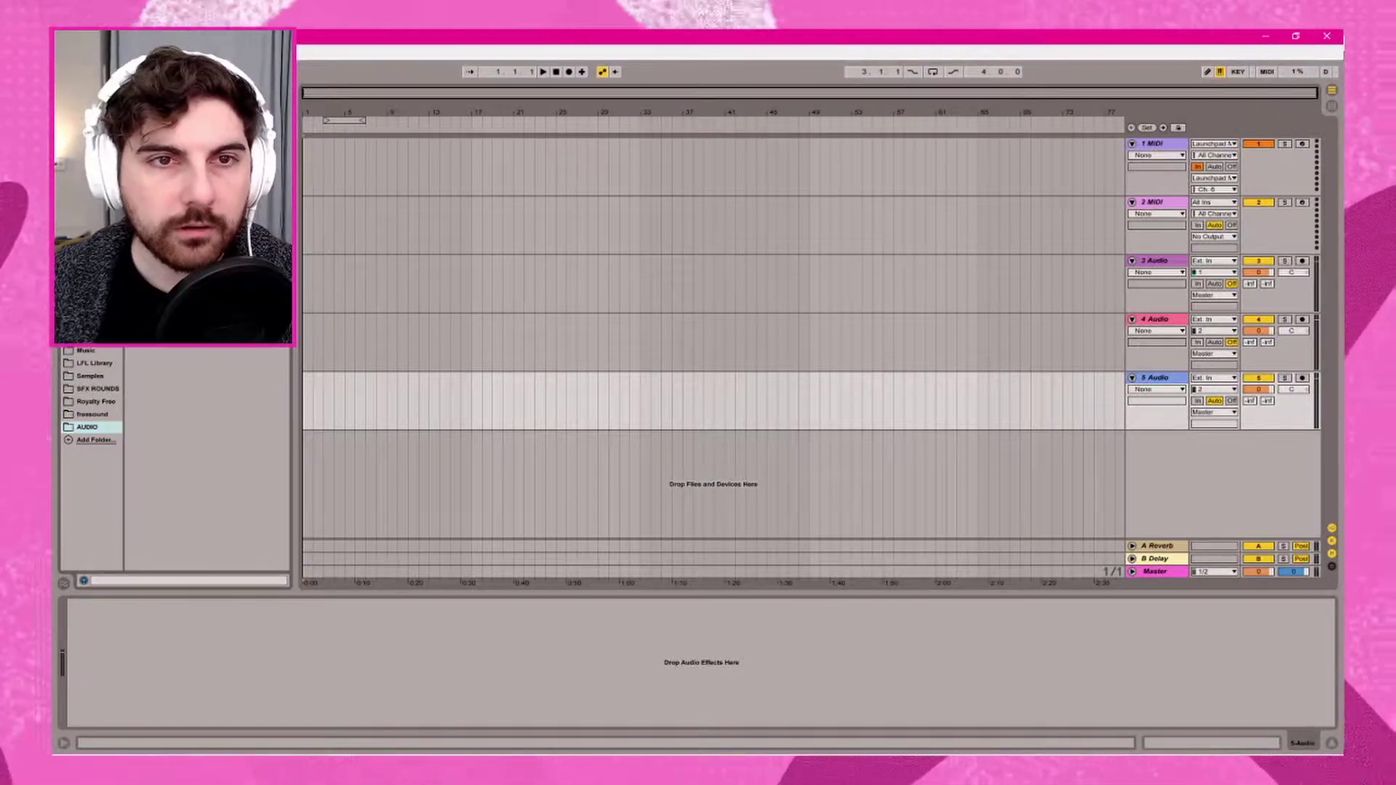
drag(175, 116, 305, 400)
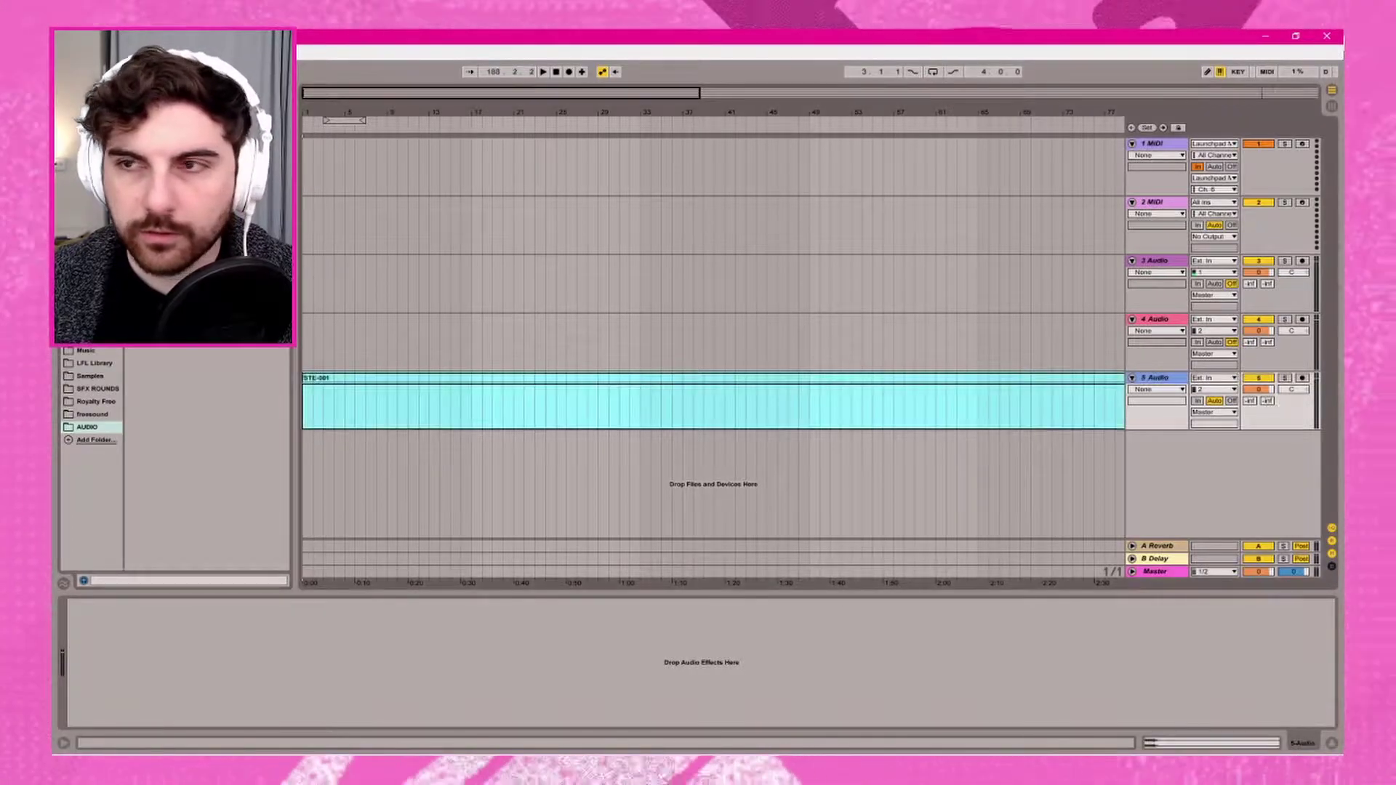
key(z)
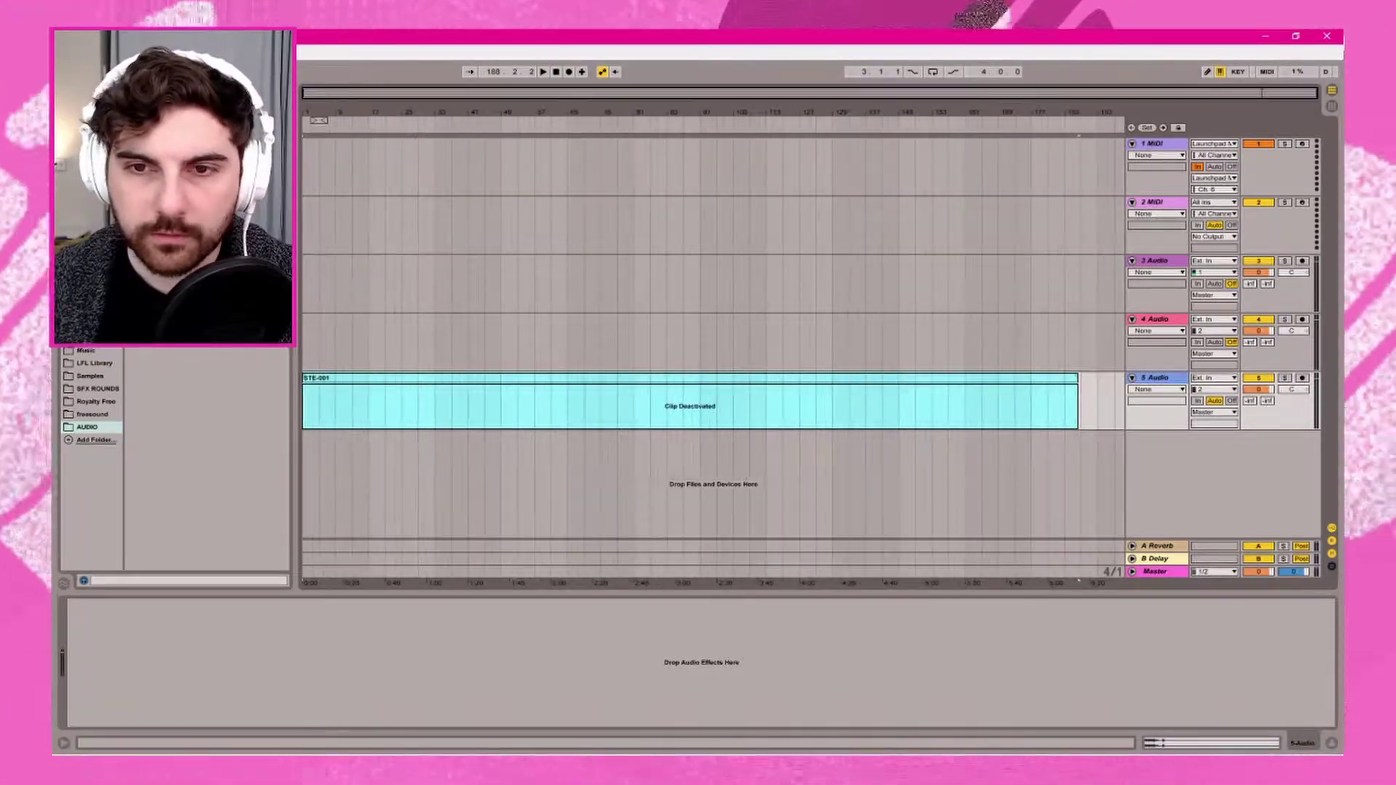
- Disable Warp on the STE-001 clip, cut it down to a short section with two spoken words and place it at 5.1.1
click(500, 403)
double_click(500, 378)
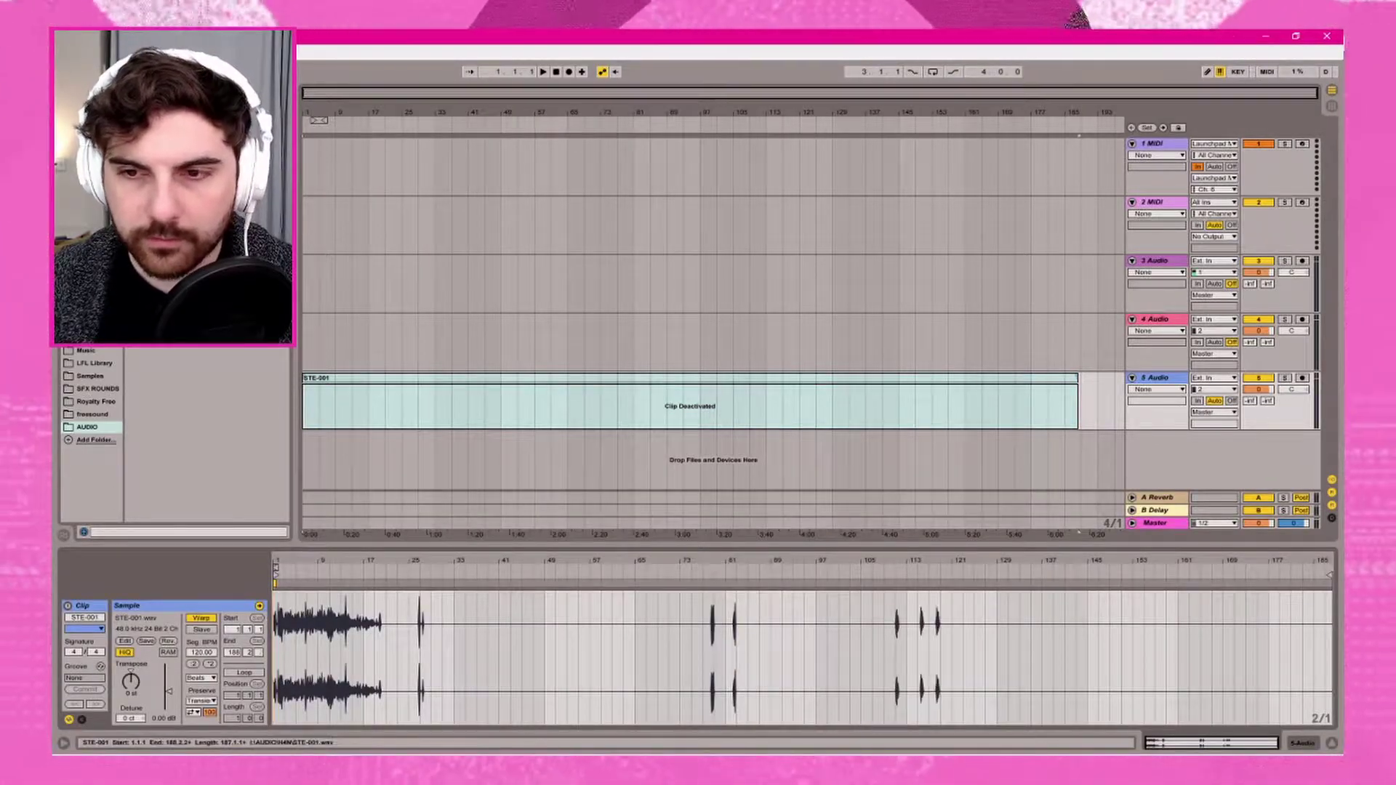
right_click(426, 381)
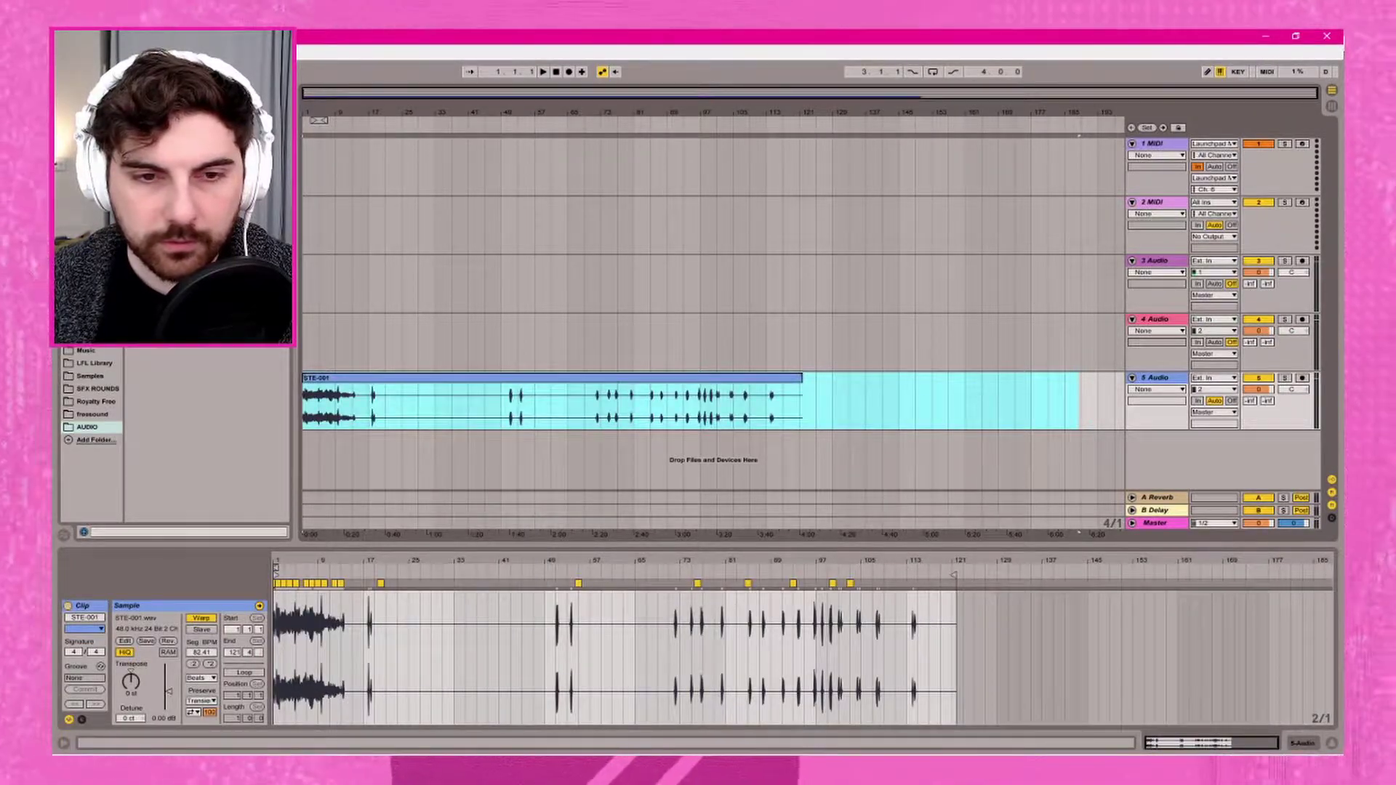
key(ctrl+z)
drag(302, 400, 338, 378)
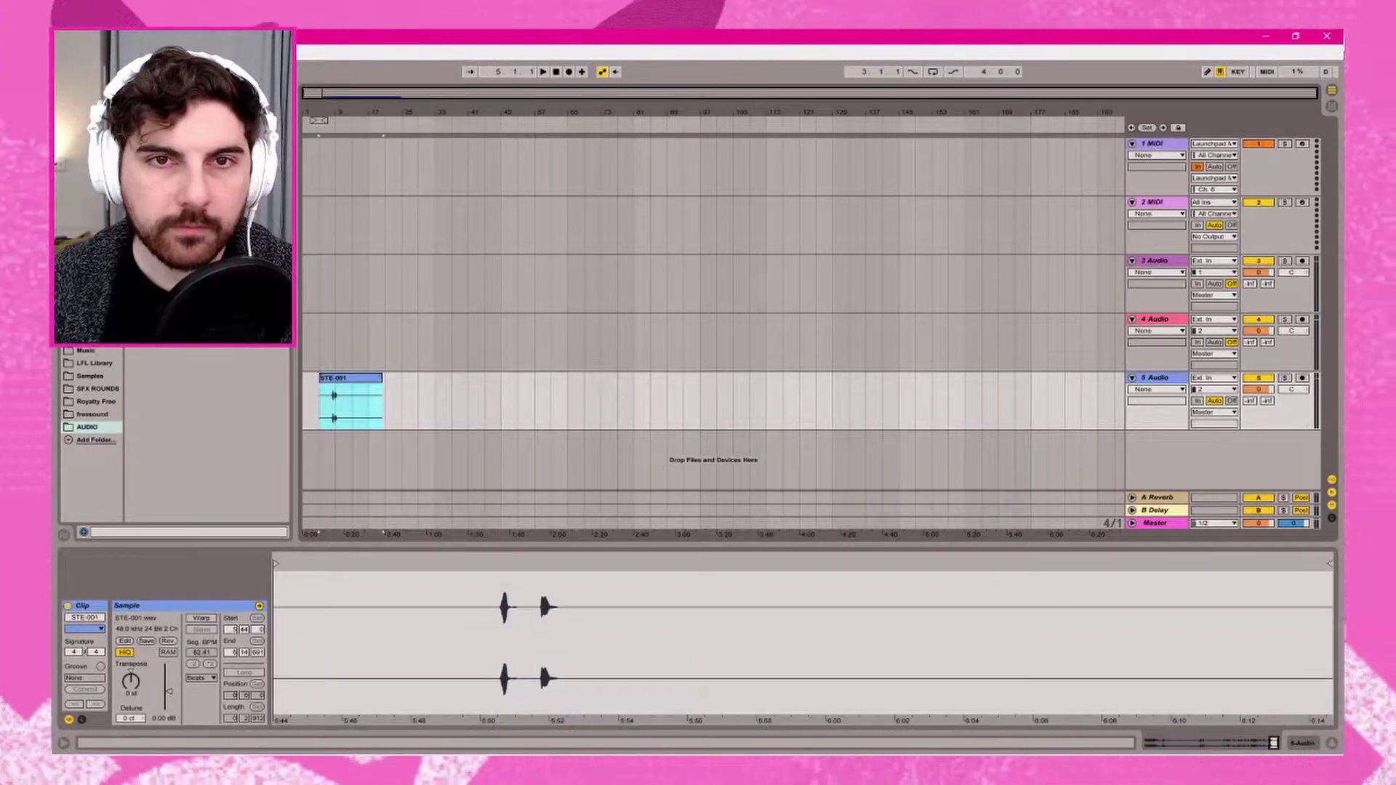
- Play the STE-001 clip and tighten its start and end closely around the two spoken words
key(plus)
key(plus)
key(space)
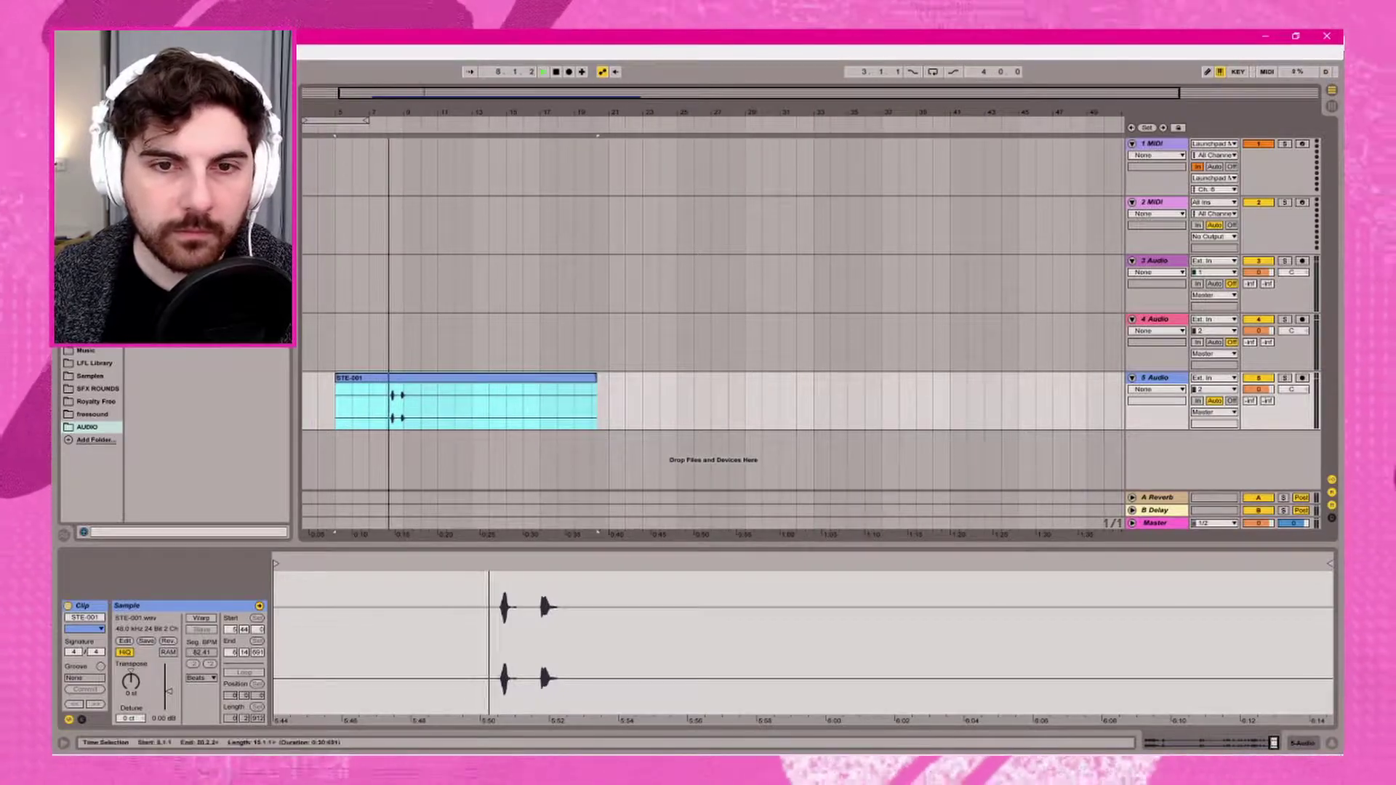
drag(275, 564, 480, 563)
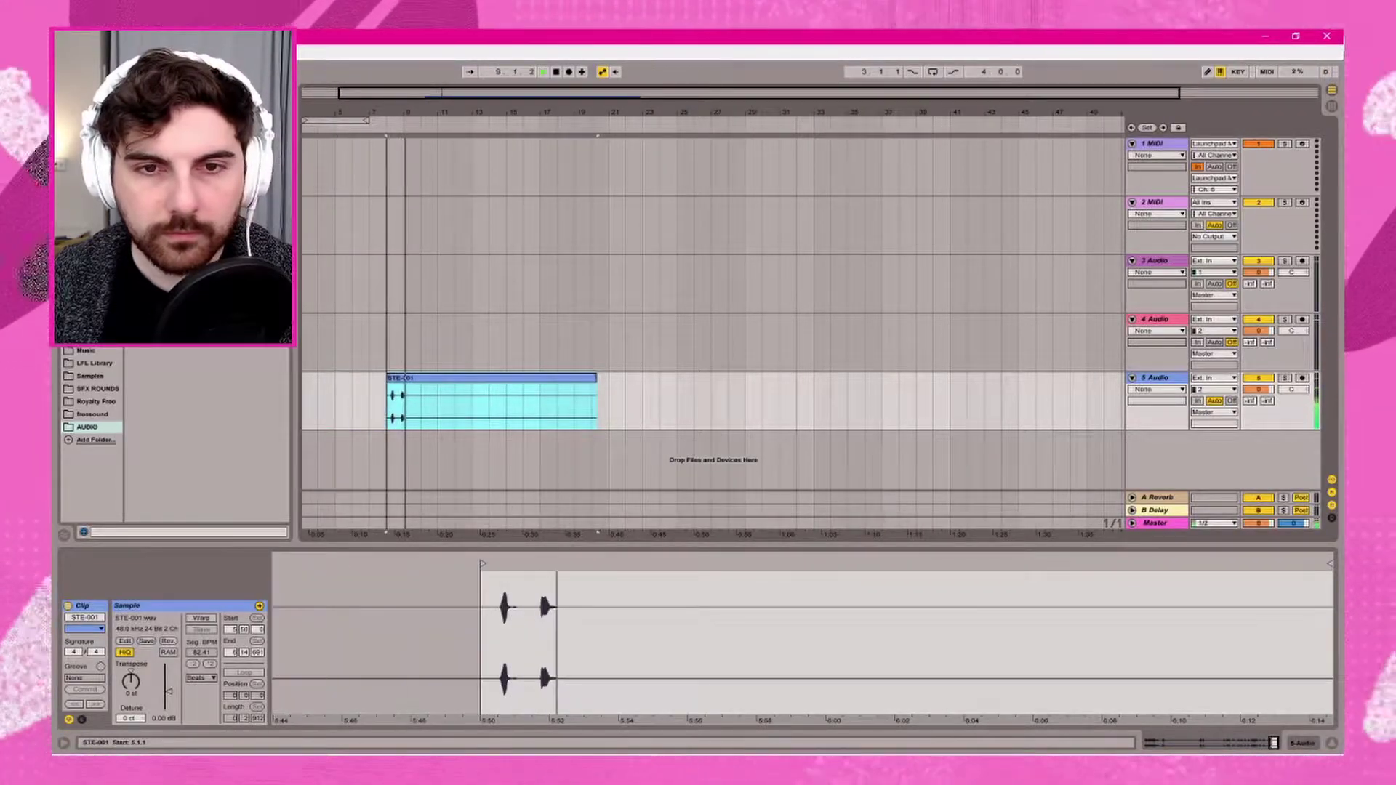
key(space)
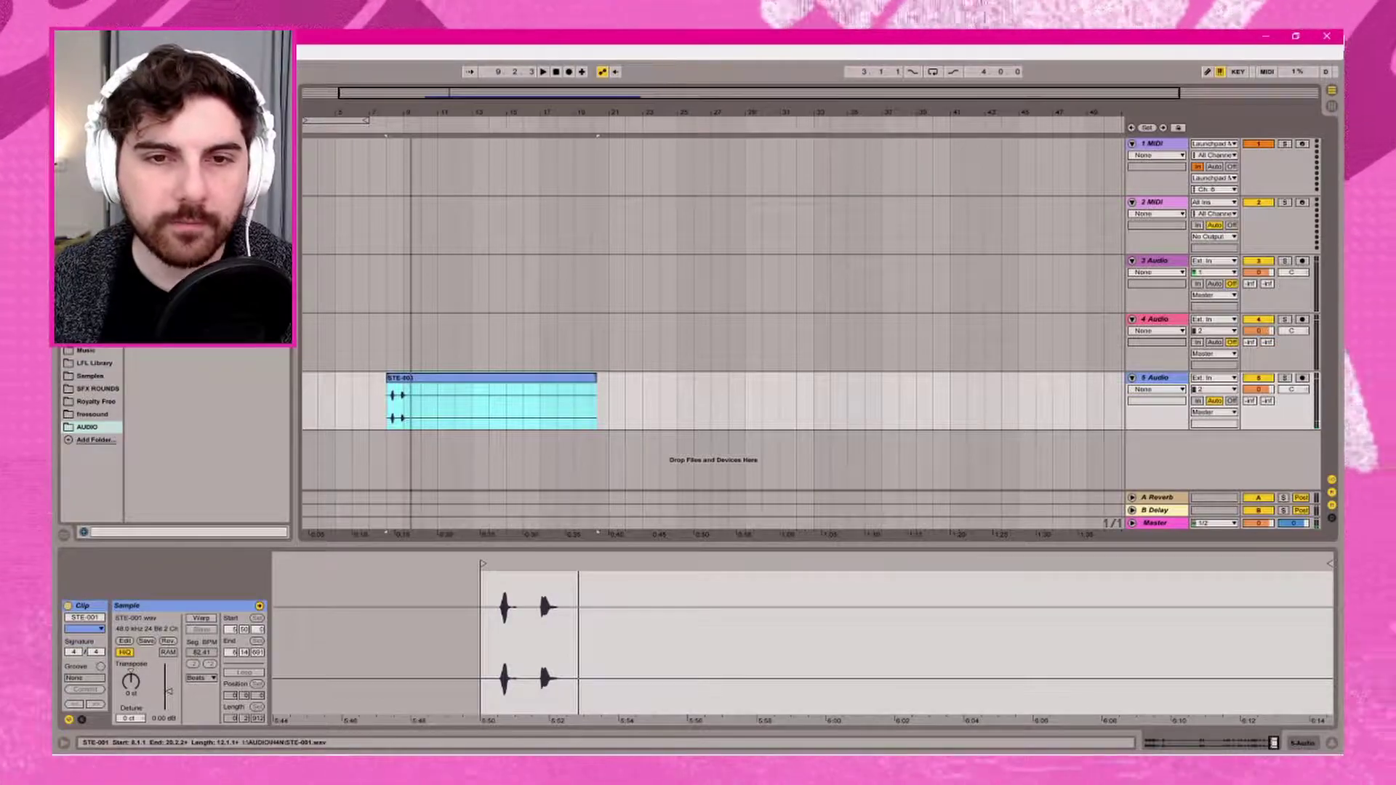
drag(1329, 563, 616, 564)
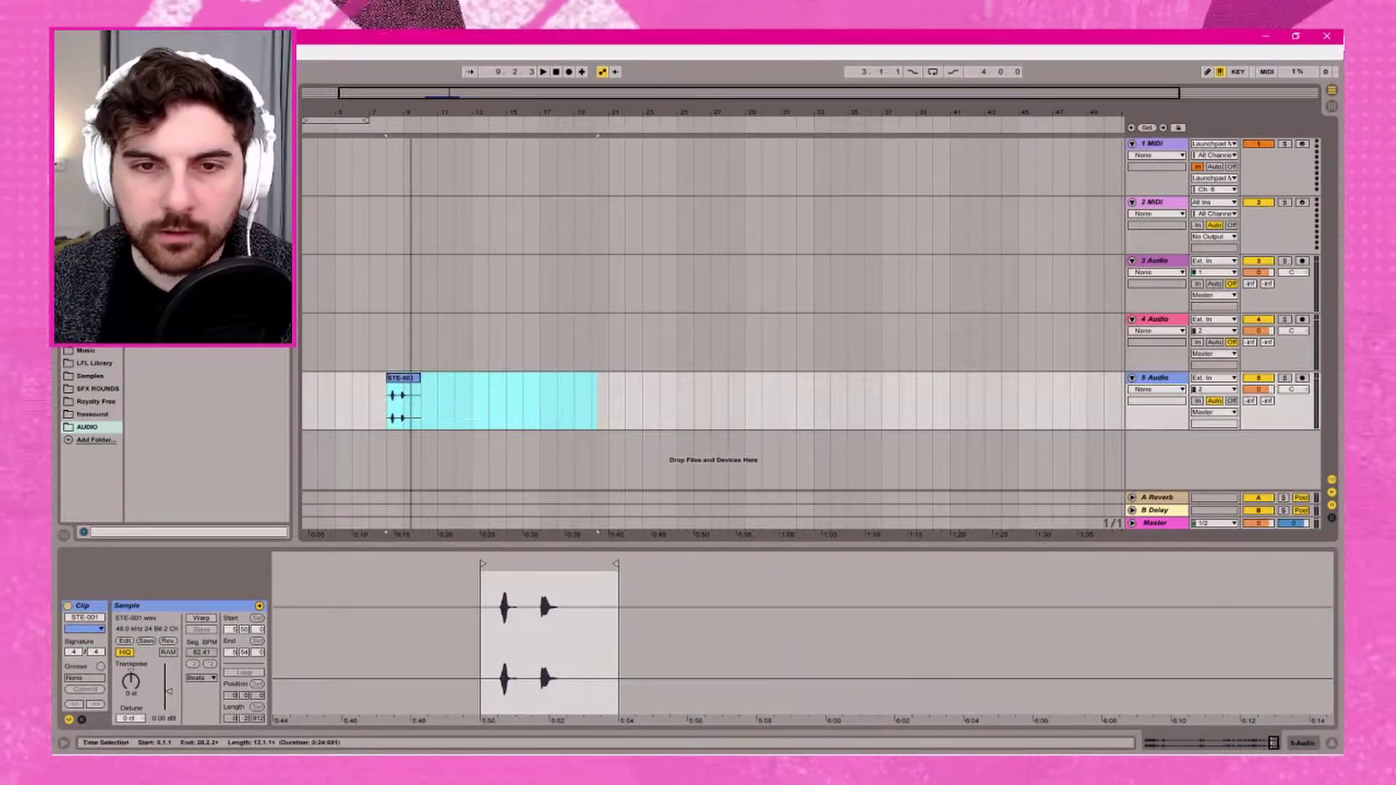
- Move the trimmed STE-001 clip on track 5 Audio to 2.2.1
drag(436, 112, 527, 136)
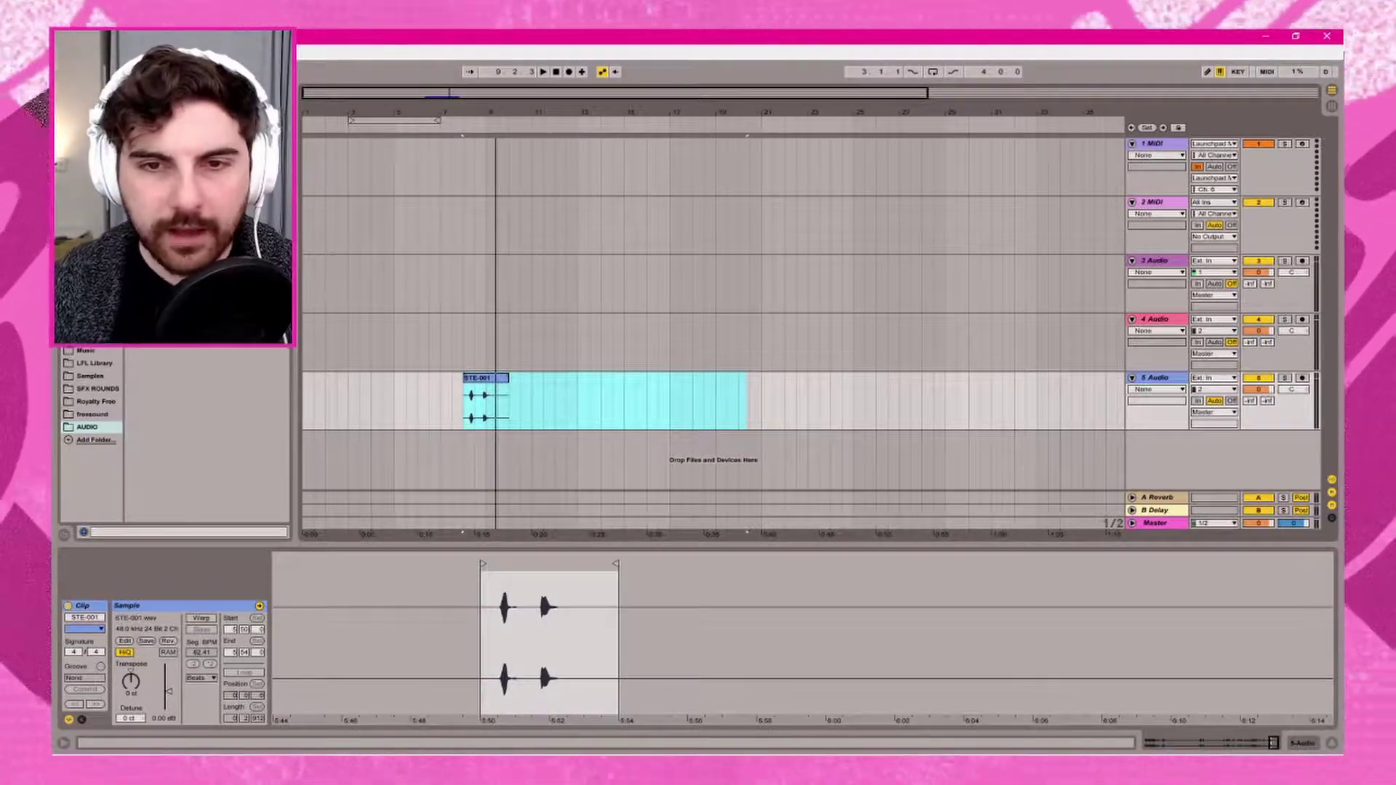
click(508, 378)
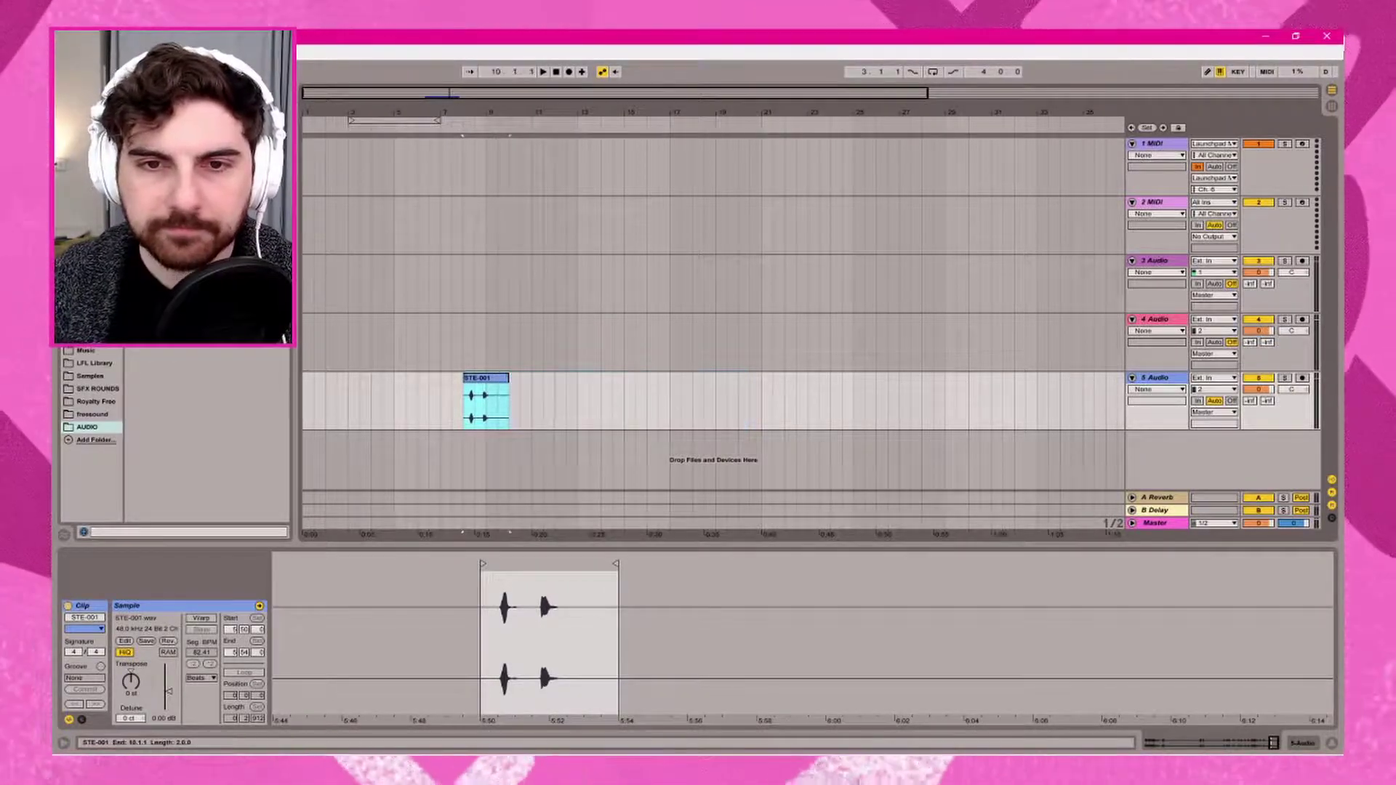
key(z)
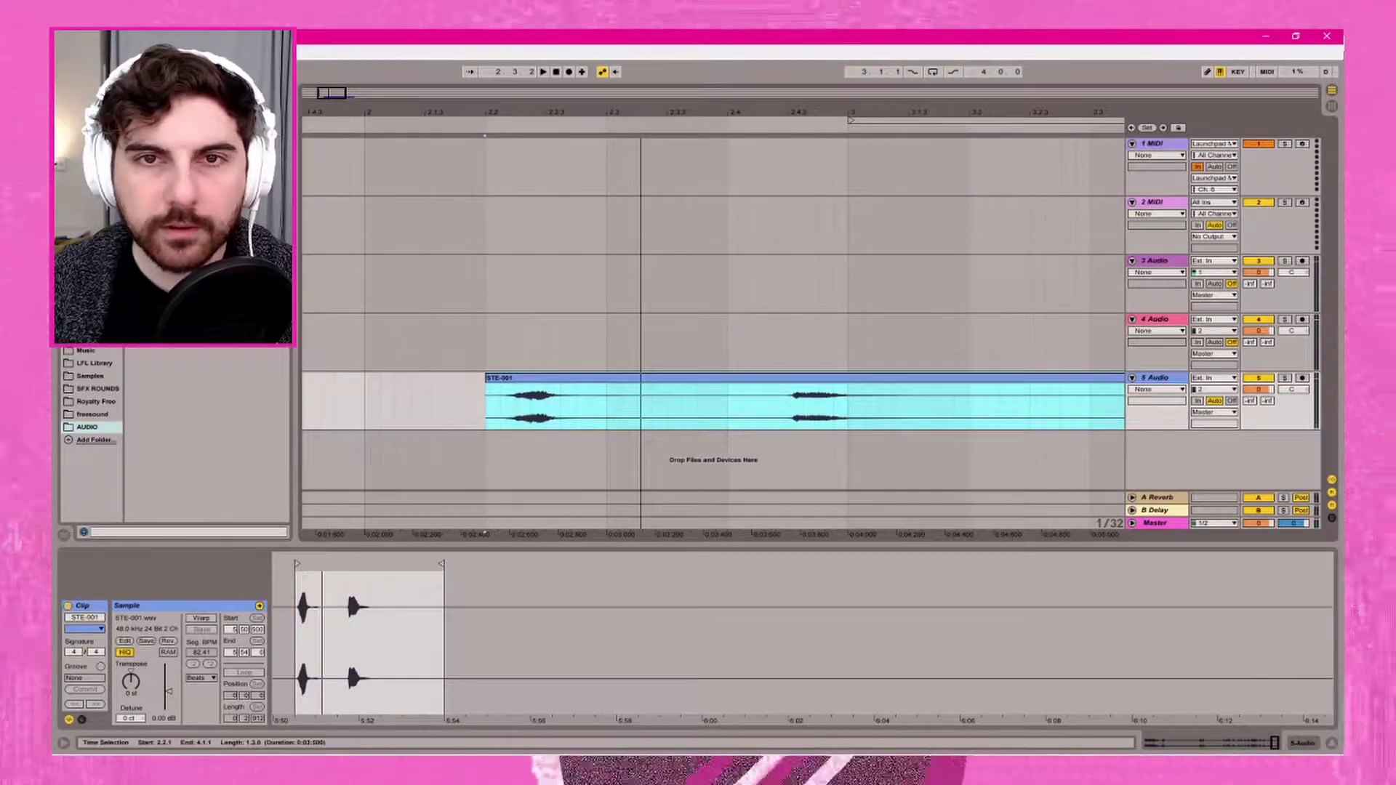
- Split the clip at 2.2.2 and 2.2.3 to isolate a slice of the first word's beginning
click(346, 588)
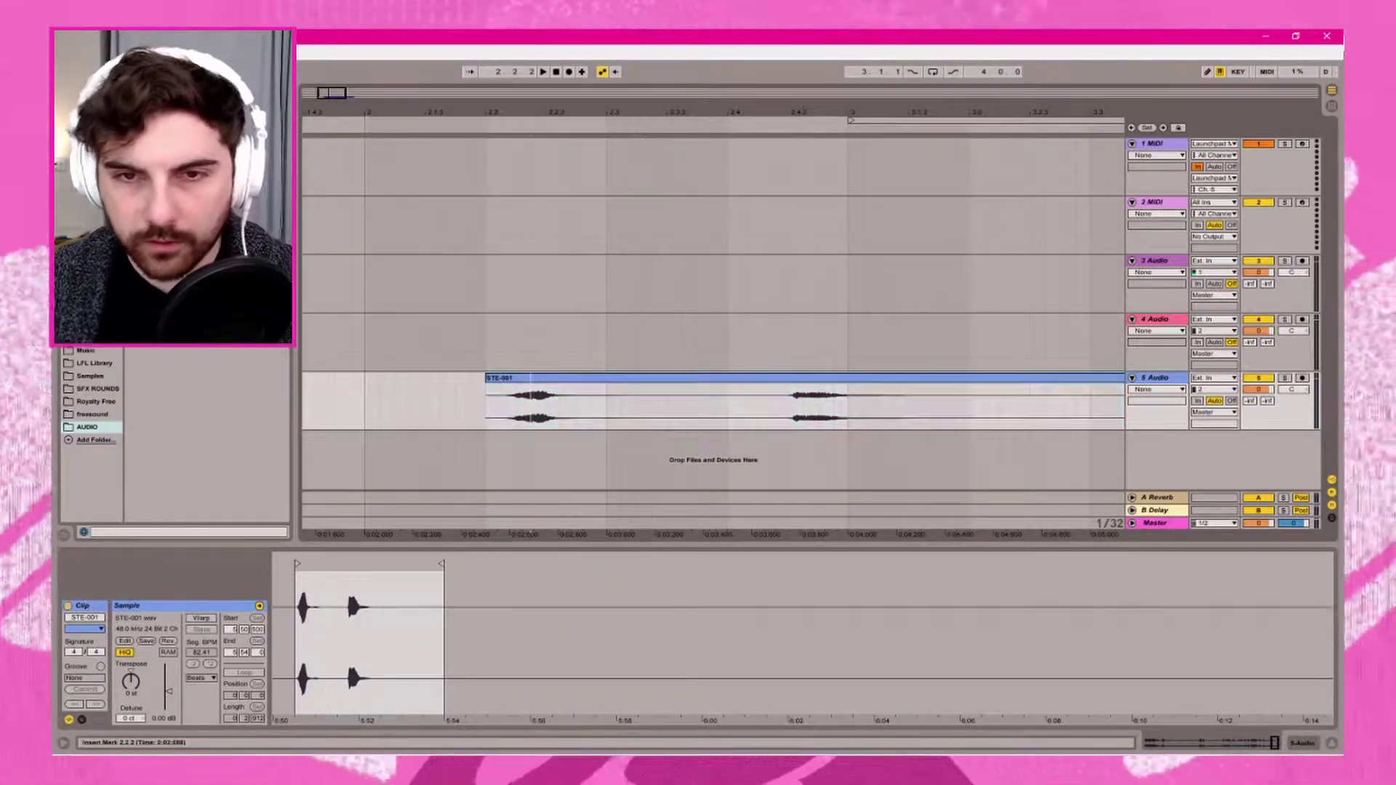
key(ctrl+e)
click(321, 587)
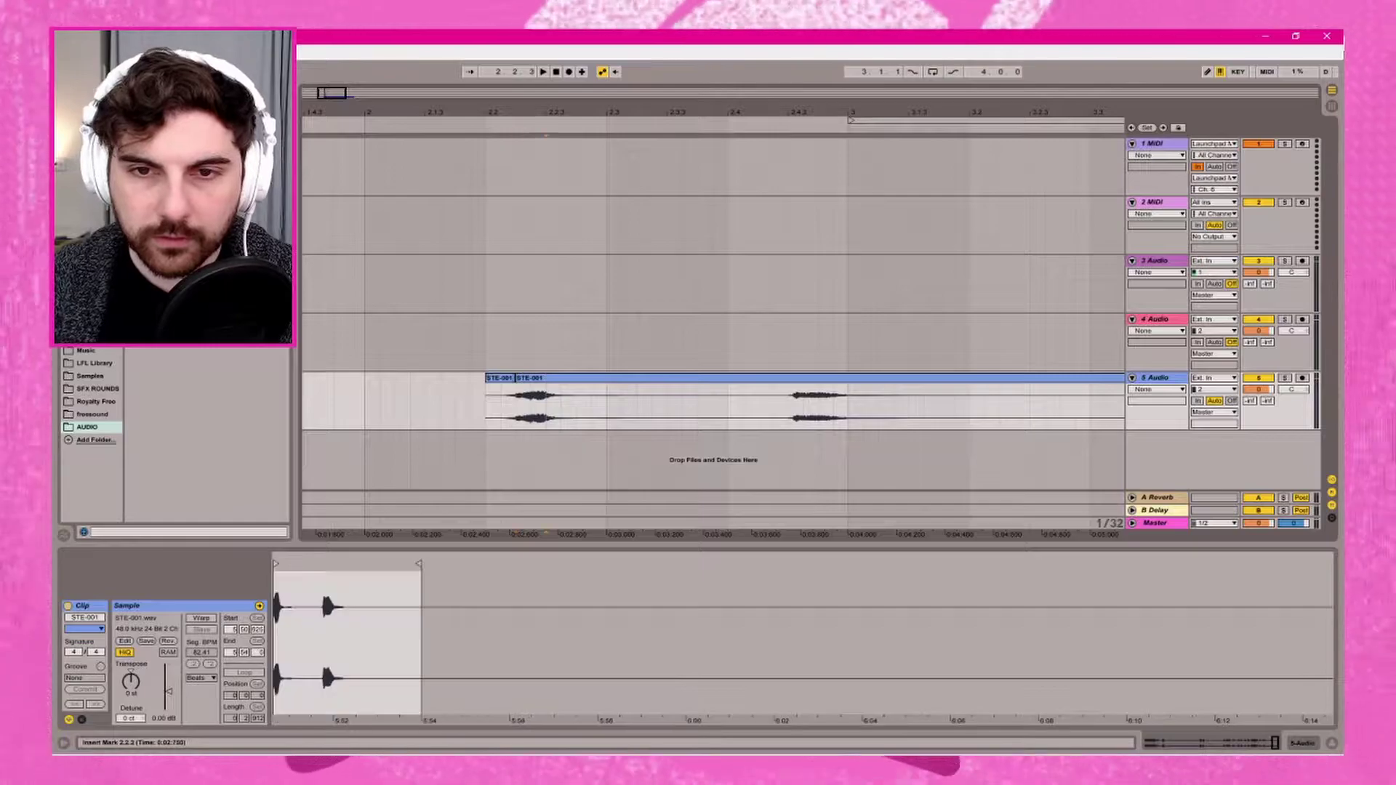
key(ctrl+e)
- Paste four back-to-back copies of the slice from 2.1.1 up to the original clip at 2.2.1 for a stutter
click(365, 399)
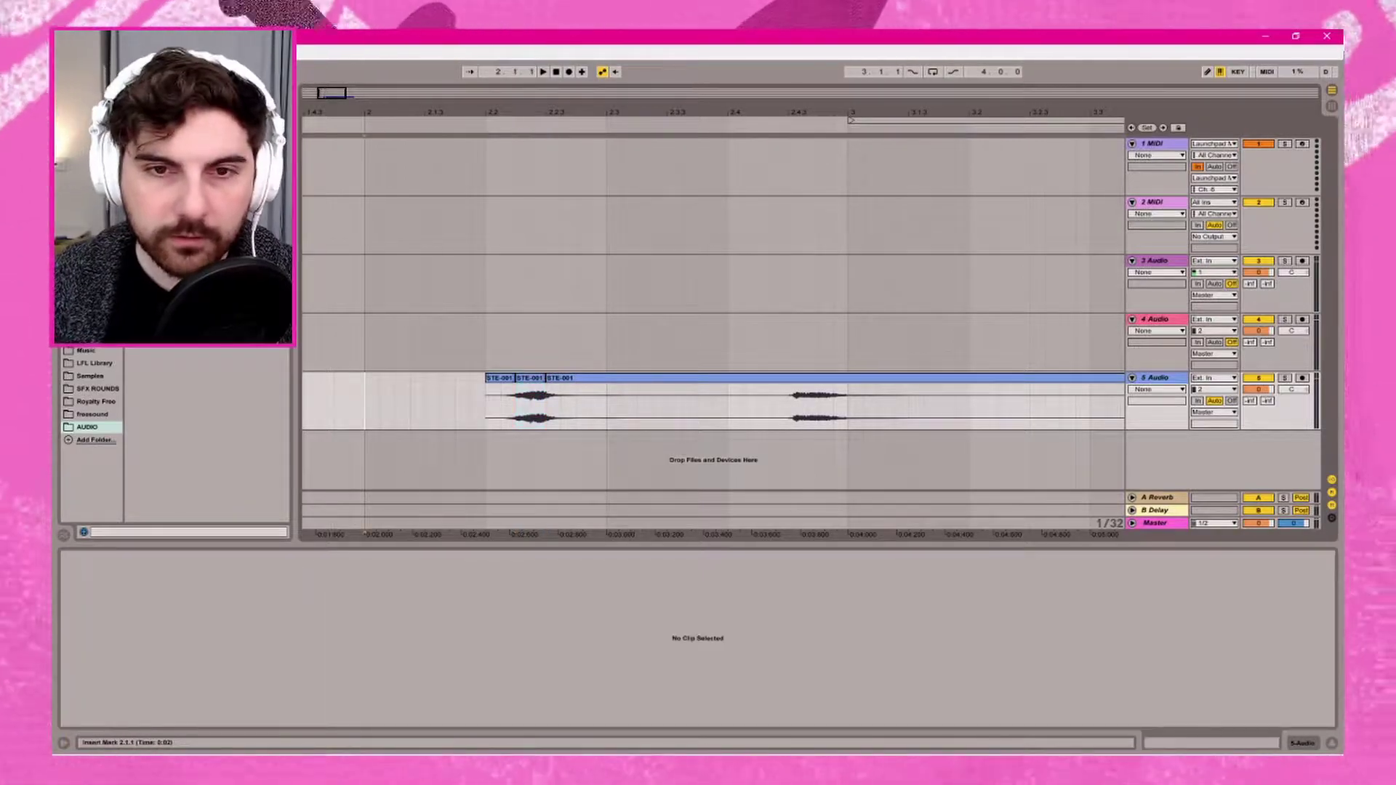
key(ctrl+v)
click(320, 658)
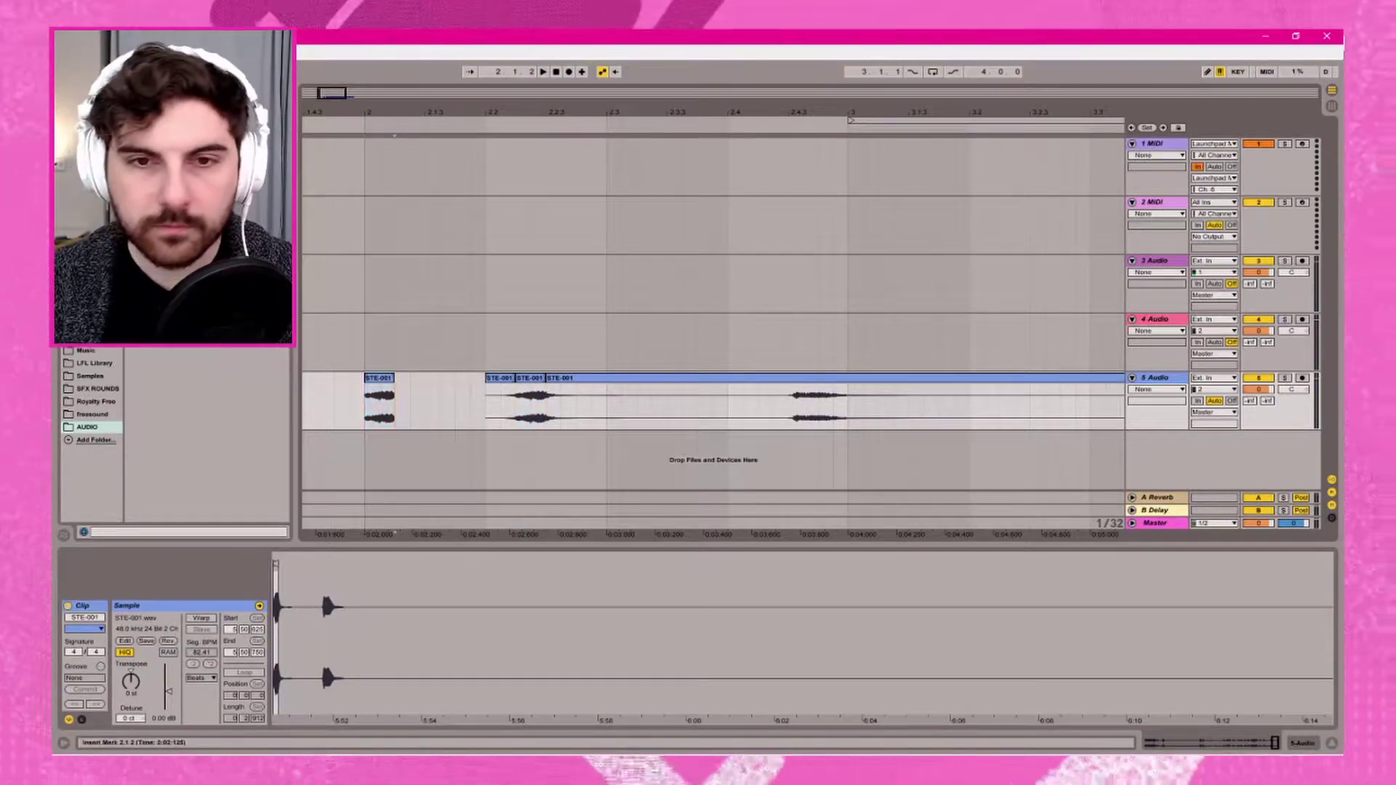
key(Right)
key(Left)
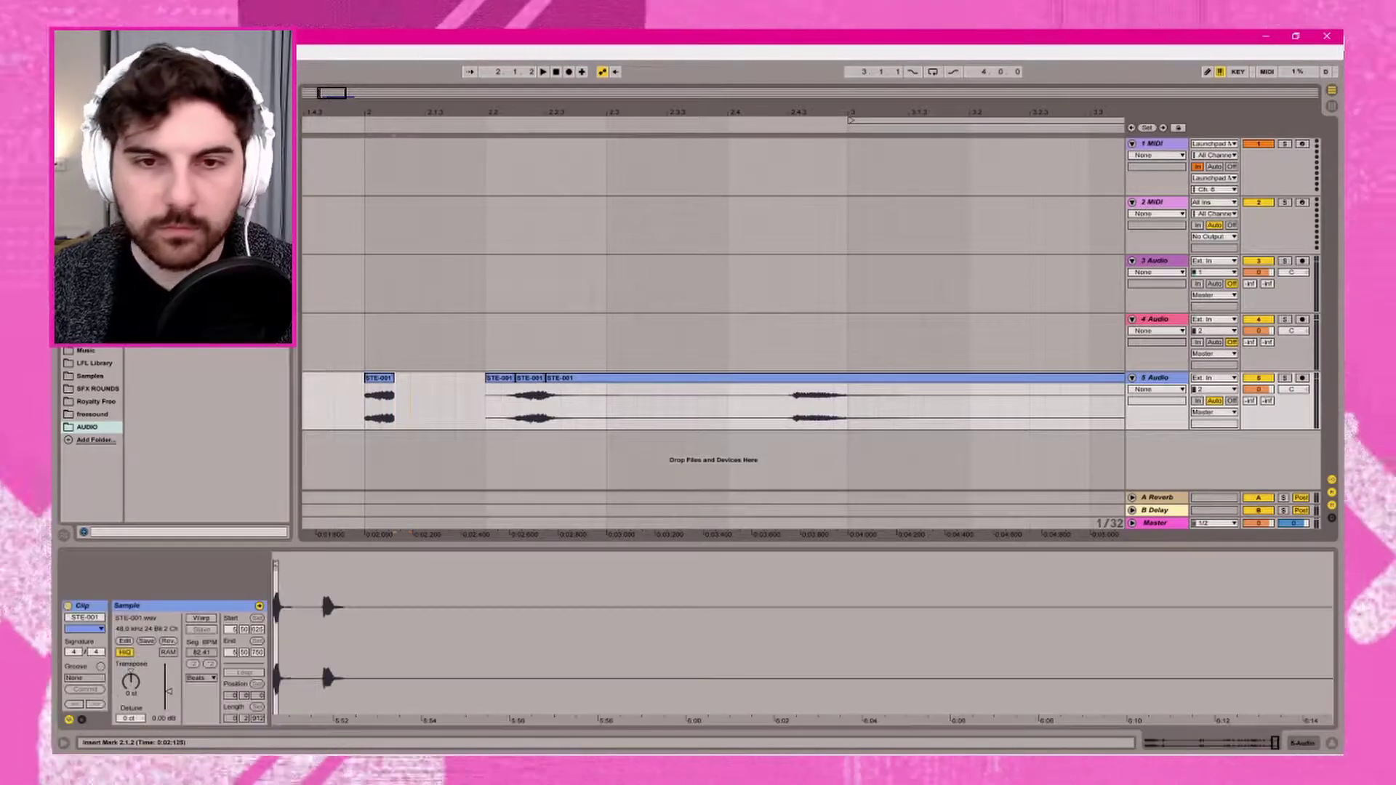
key(ctrl+v)
key(ctrl+v)
key(ctrl+v)
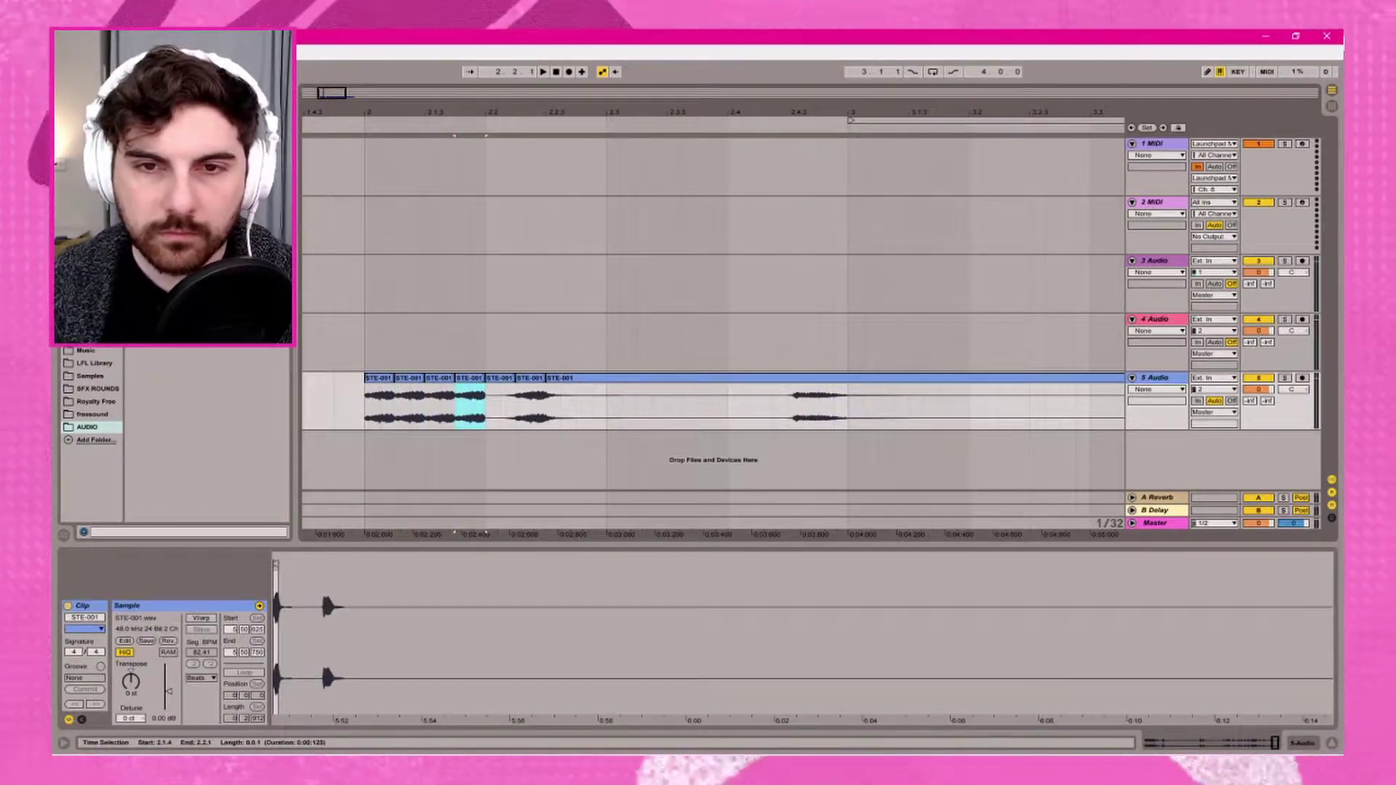
- Spread the four stutter slices apart with small gaps ahead of the first word and play the result
click(379, 378)
click(470, 407)
key(ctrl+v)
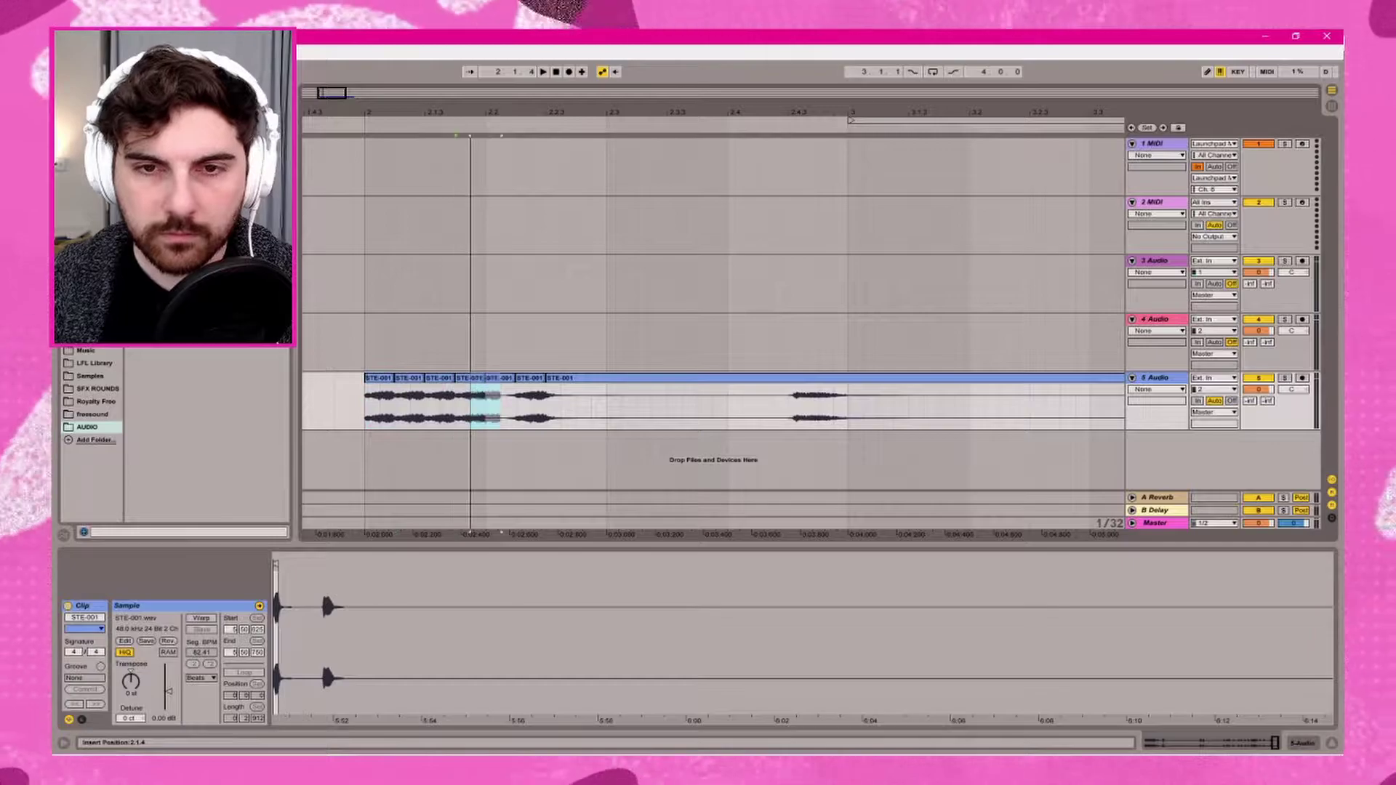
key(plus)
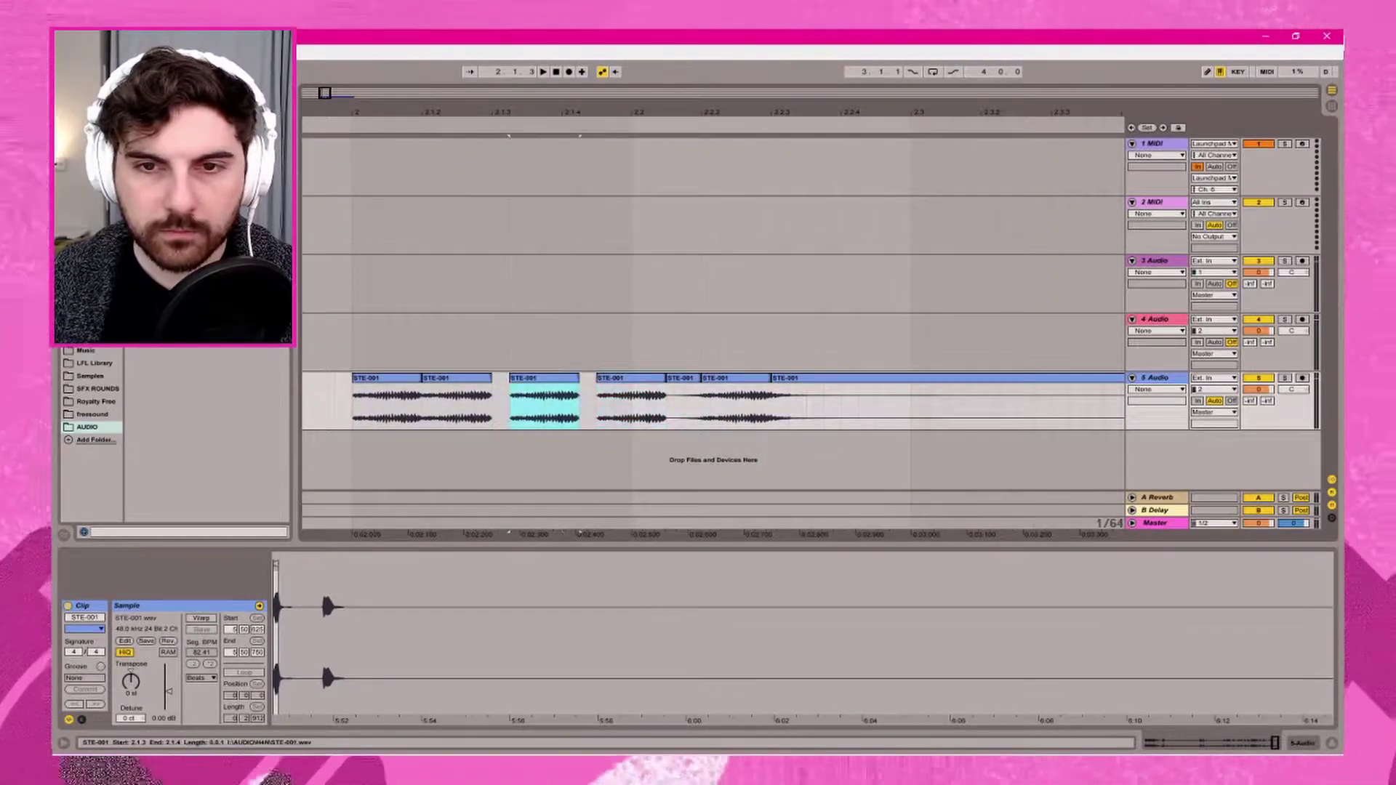
drag(386, 404, 368, 404)
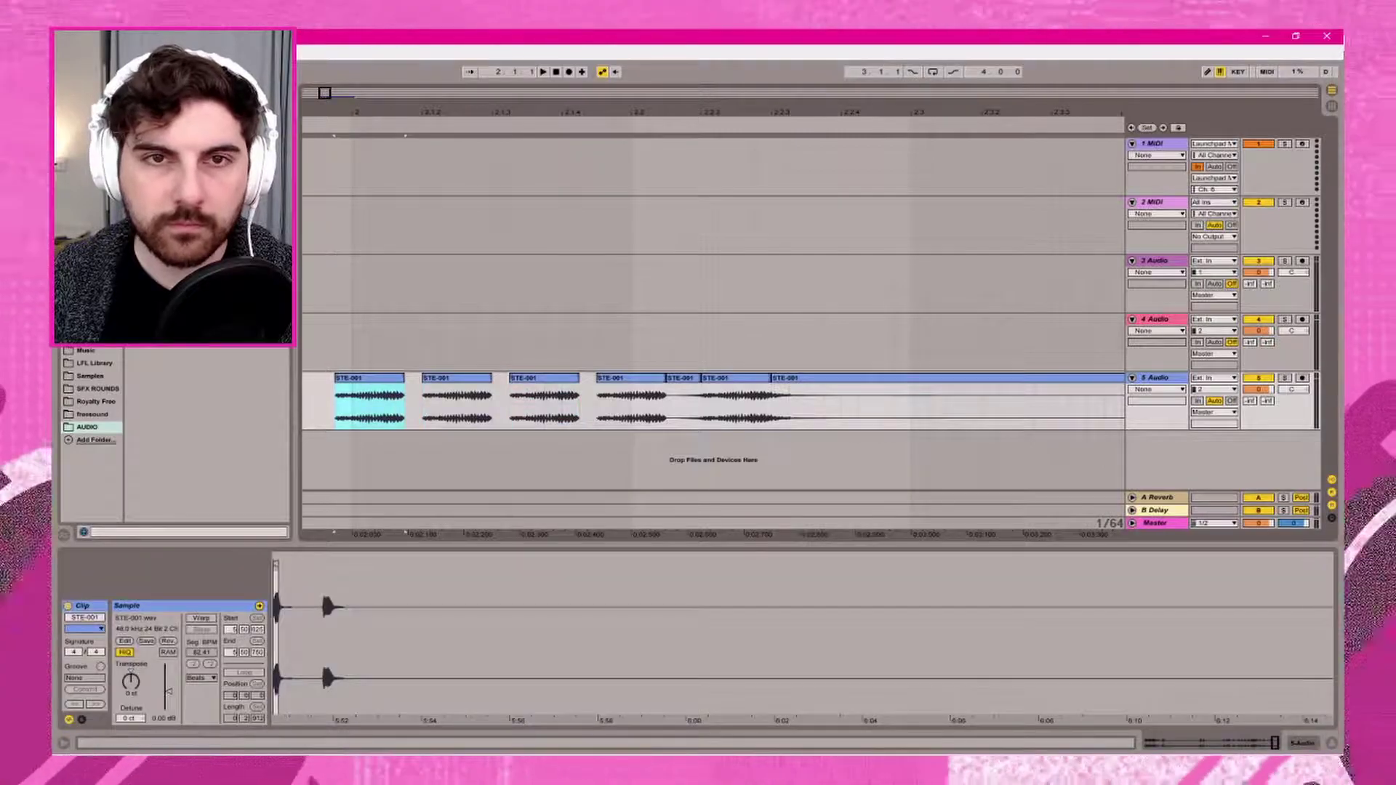
key(space)
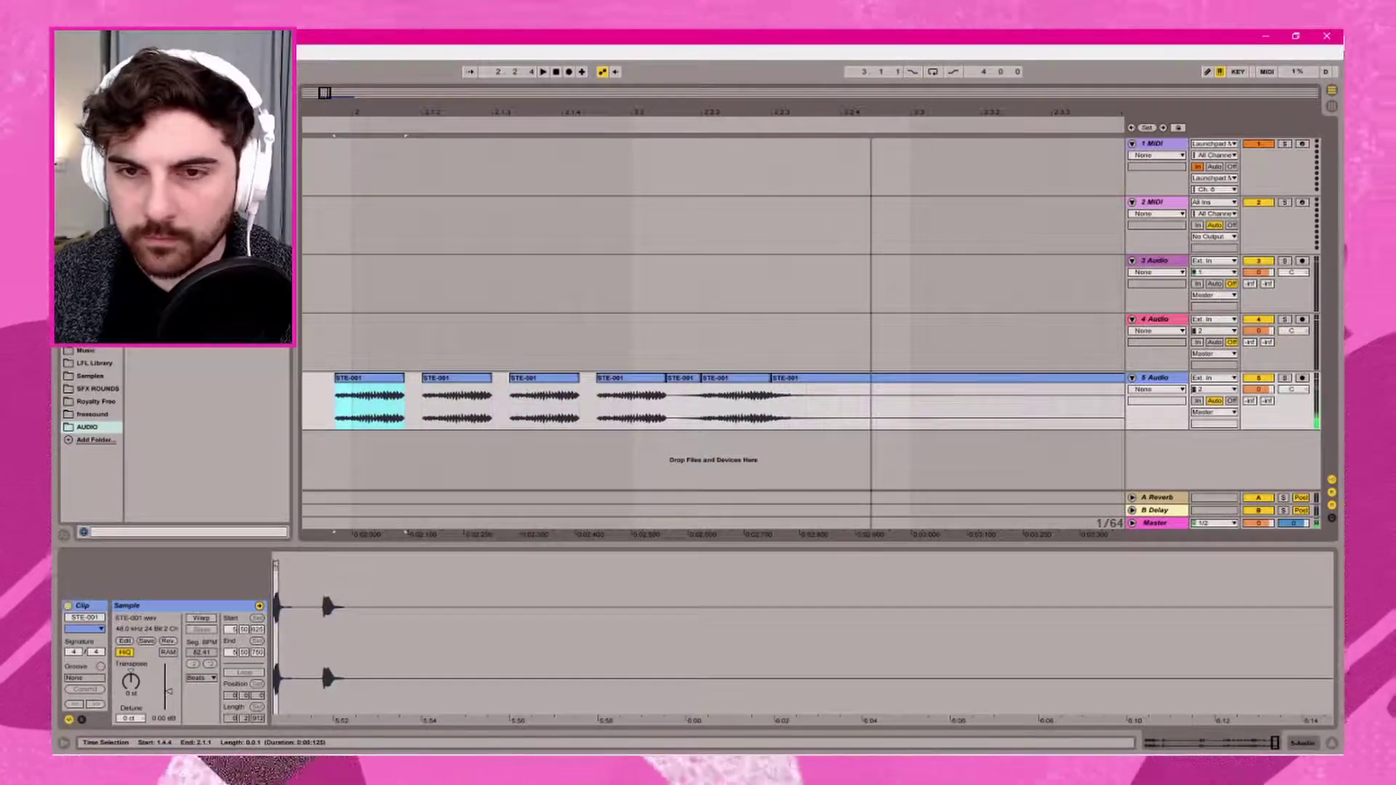
key(space)
- Shorten the stutter slices and space them evenly before the first word, starting at 2.1.1, and play them back
click(631, 403)
drag(598, 403, 544, 378)
mouse_move(457, 378)
mouse_down()
mouse_move(511, 378)
mouse_move(475, 378)
mouse_up()
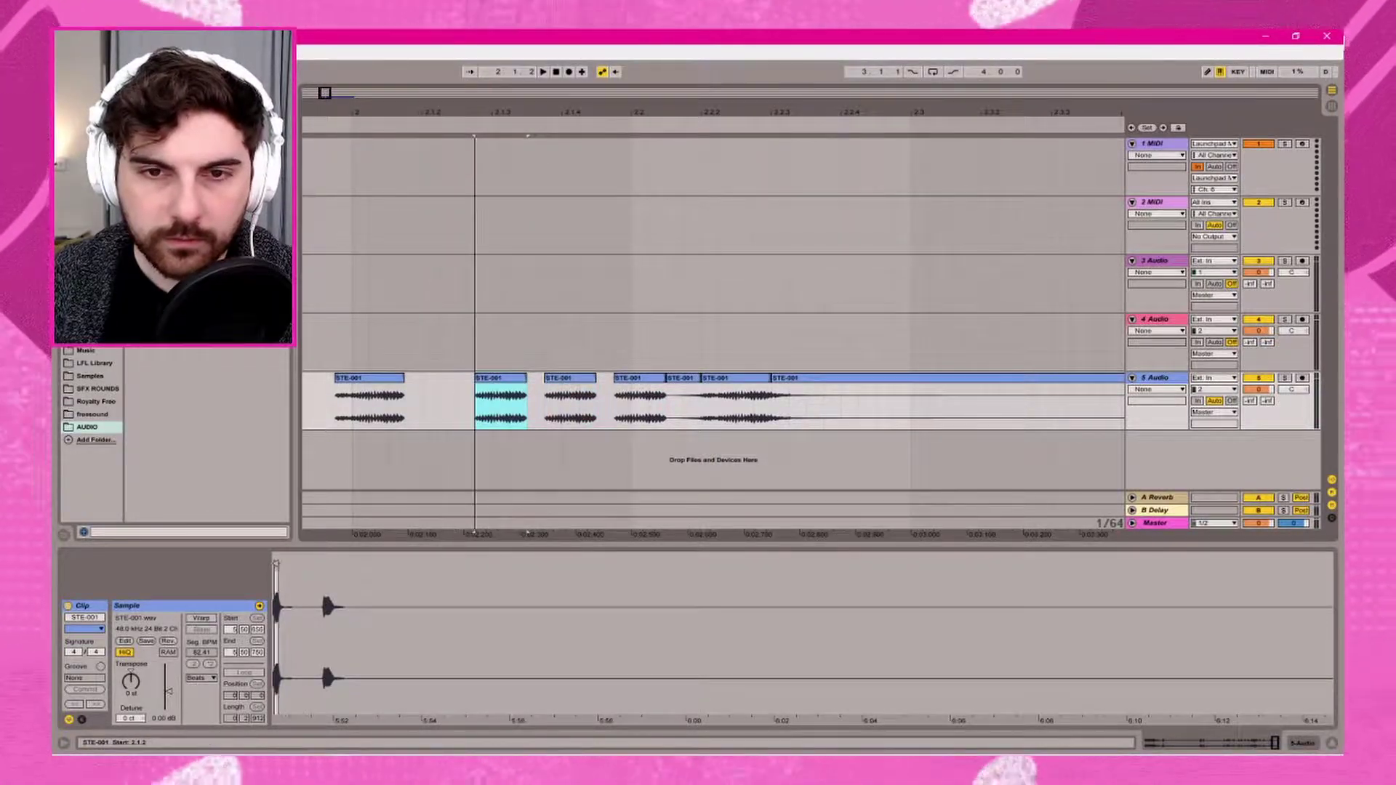
click(367, 378)
drag(367, 378, 405, 378)
key(space)
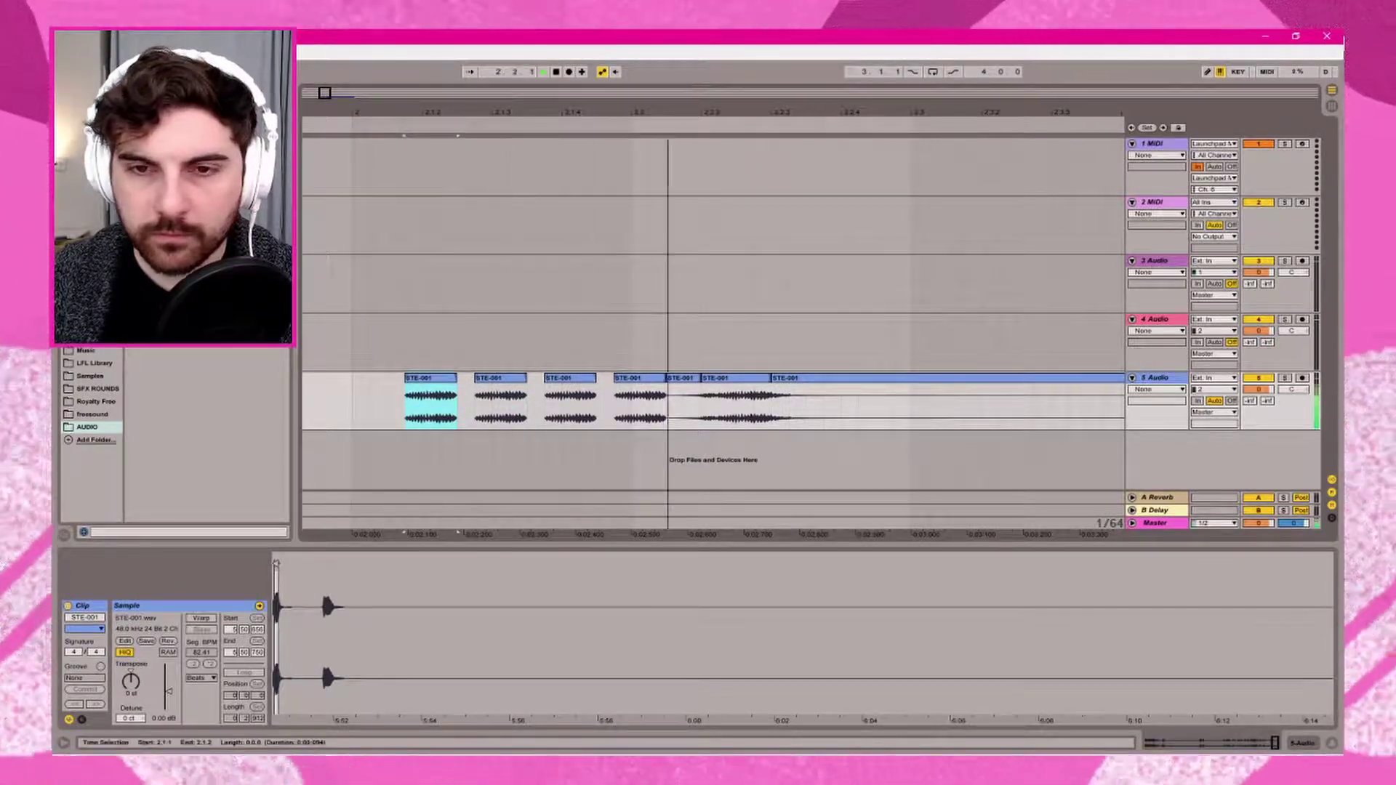
- Stop playback and display the clip fades on the 5 Audio track
key(space)
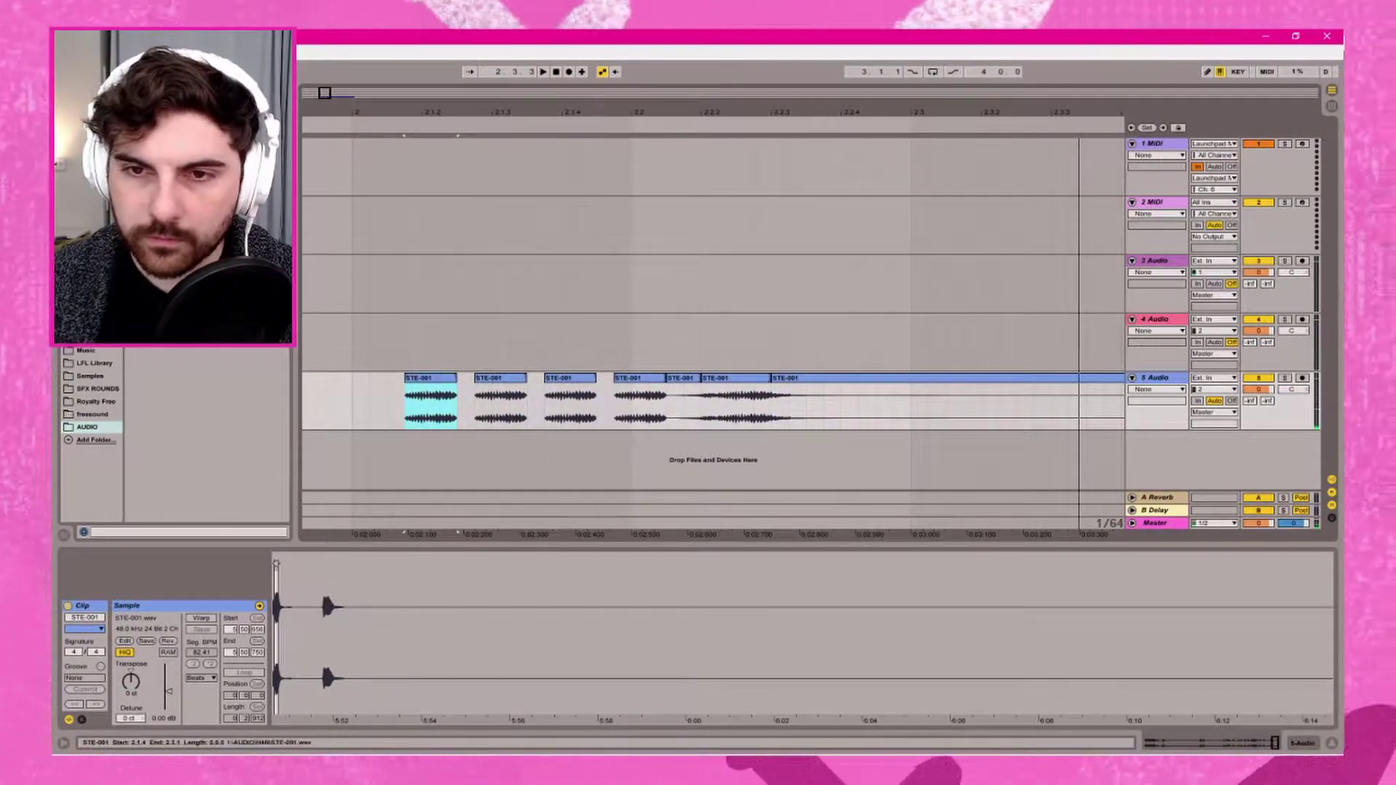
click(1156, 389)
click(1156, 400)
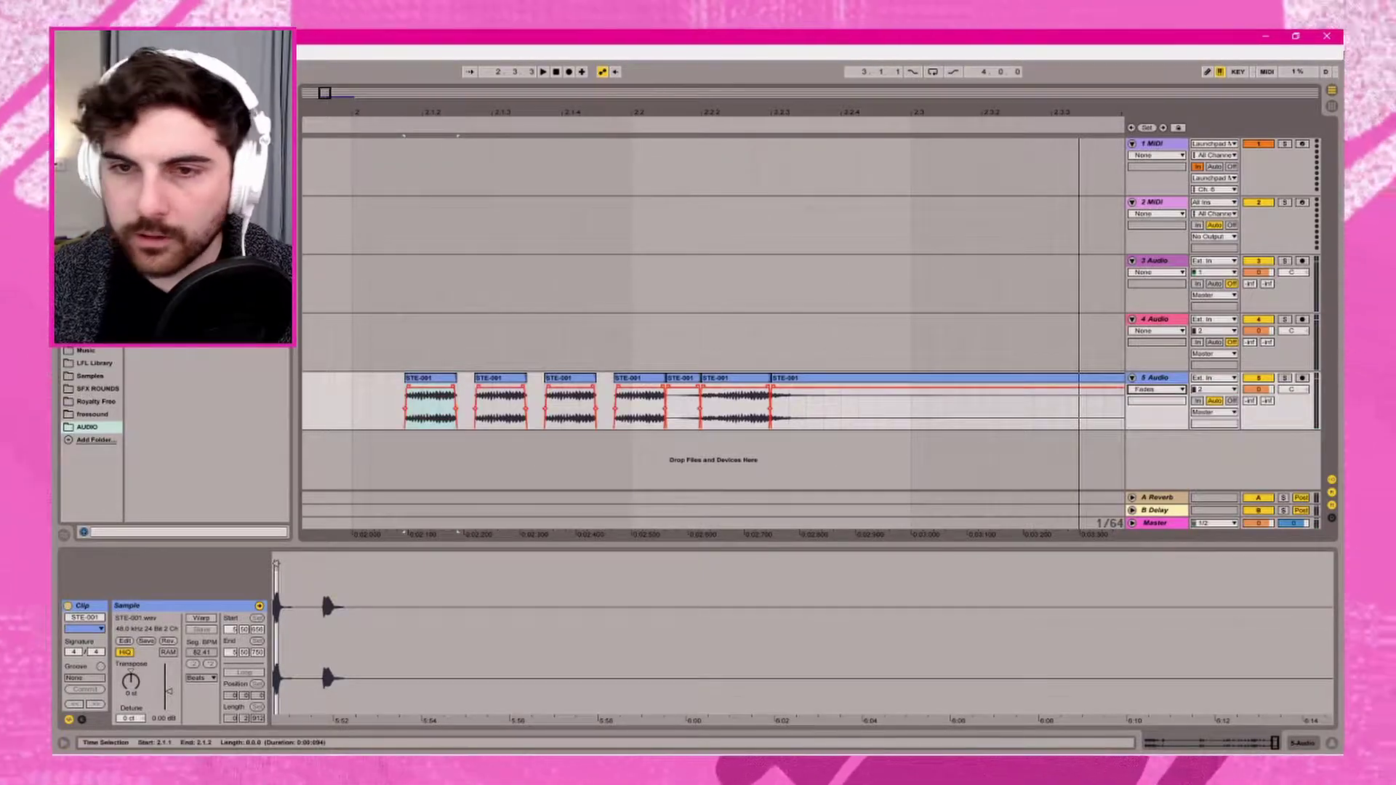
click(639, 404)
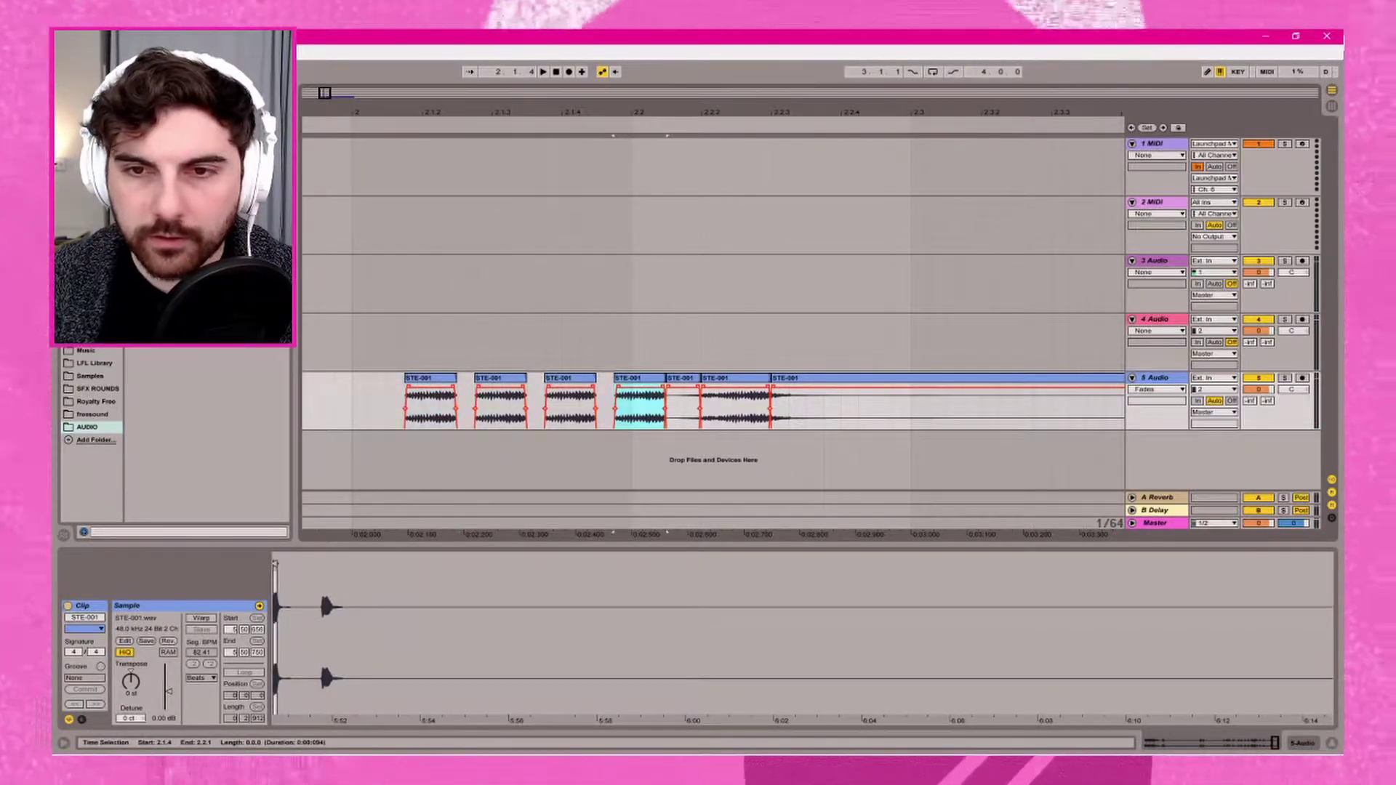
- Lengthen the fade-in and fade-out on each of the four stutter slices before the first word
drag(453, 387, 444, 387)
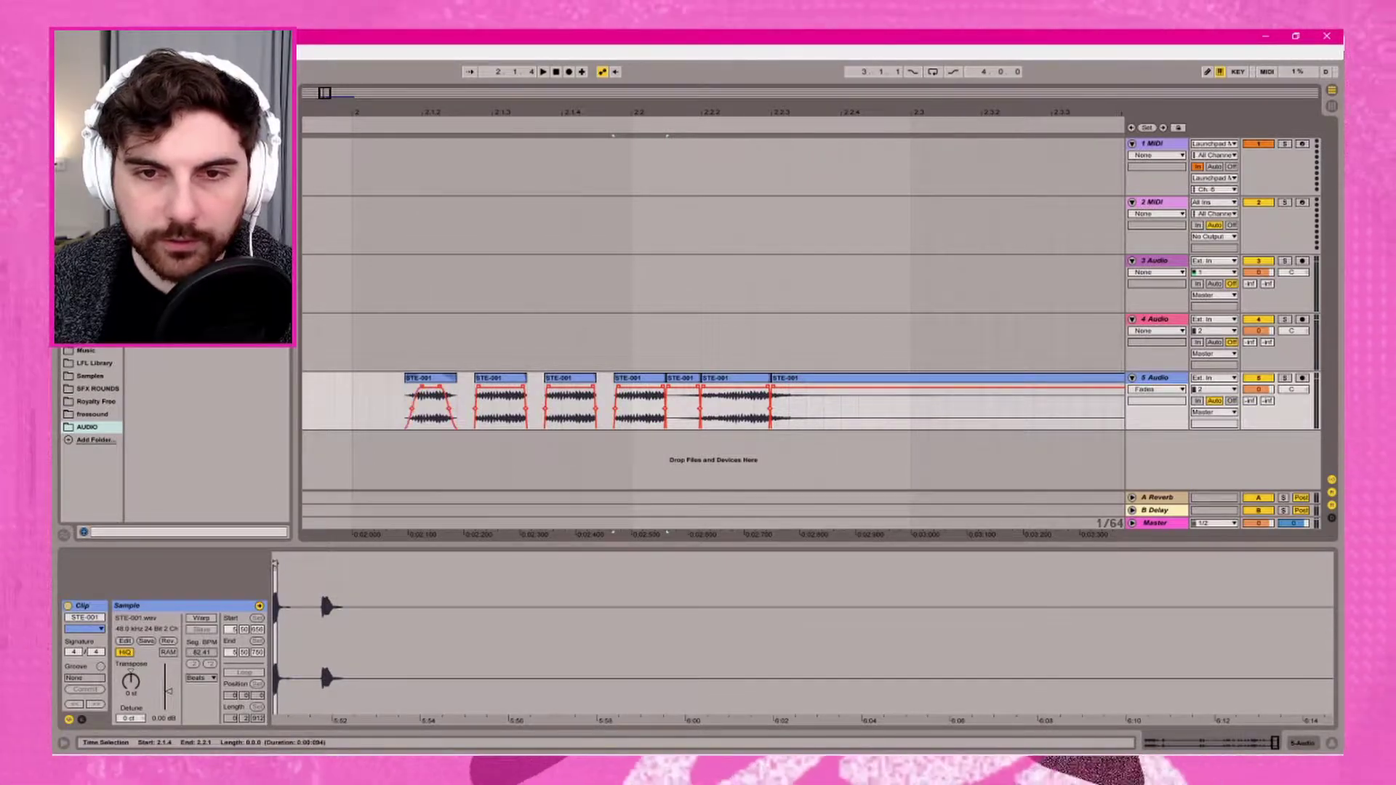
click(429, 407)
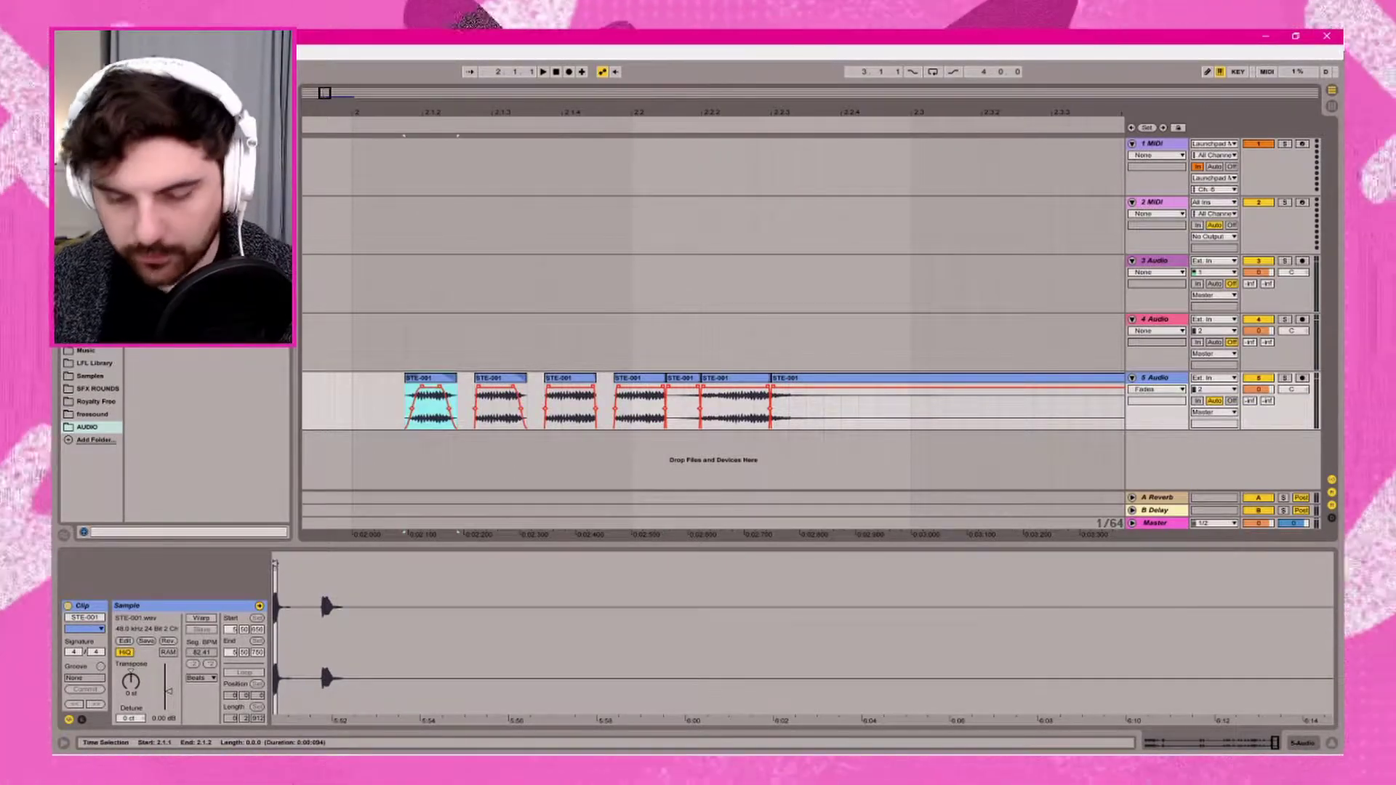
key(Right)
key(Right)
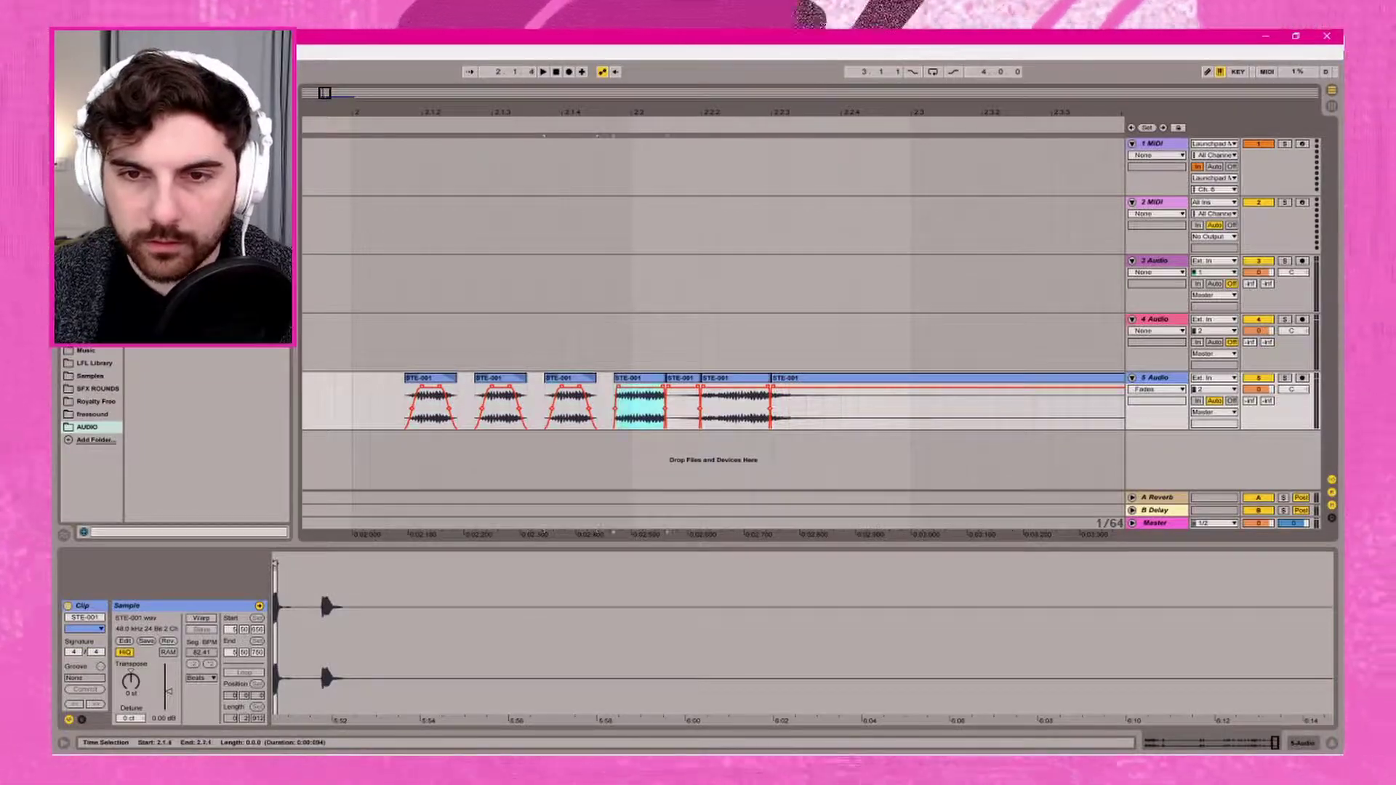
key(Right)
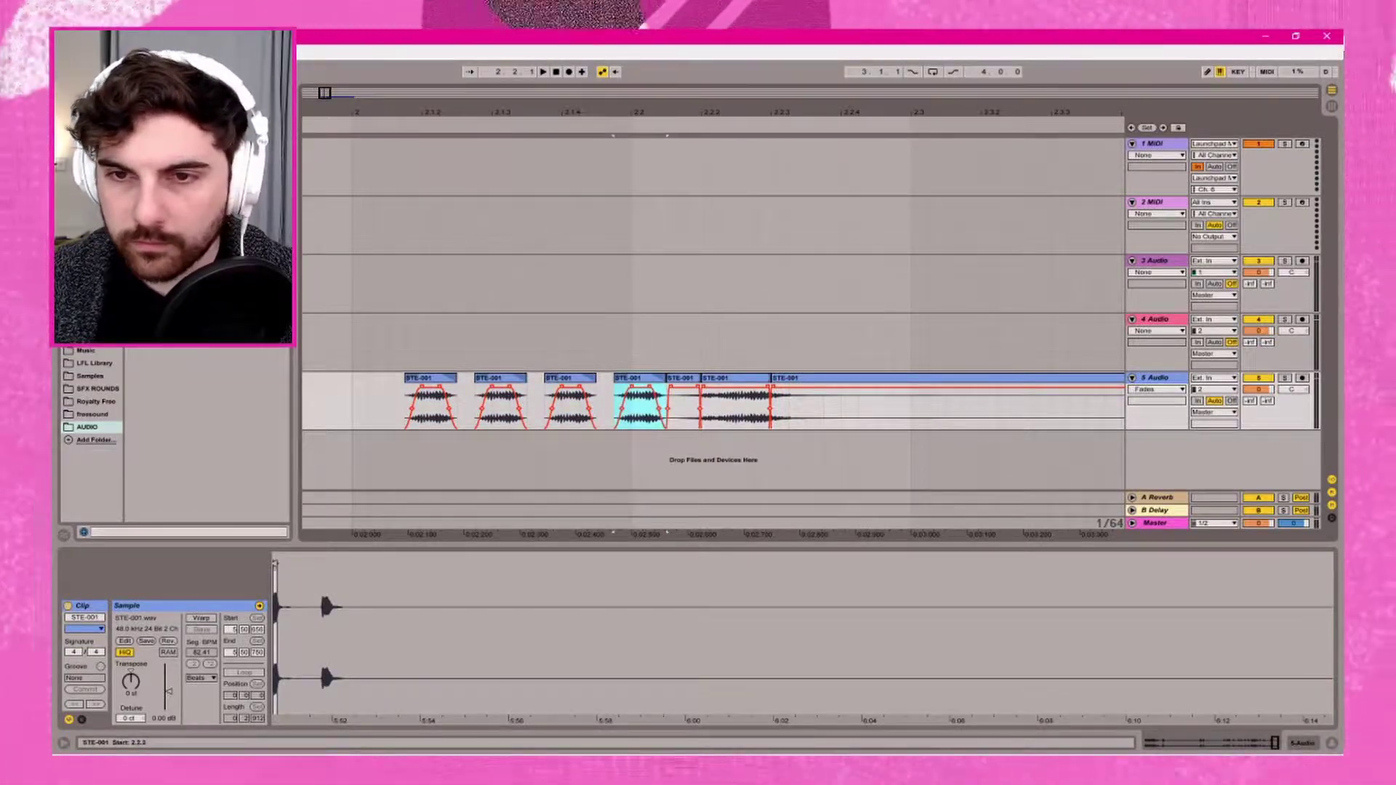
- Extend the first word's opening clip over its following splits to about 2.3.2, lengthen its fade-in, and play the result
key(Right)
key(Right)
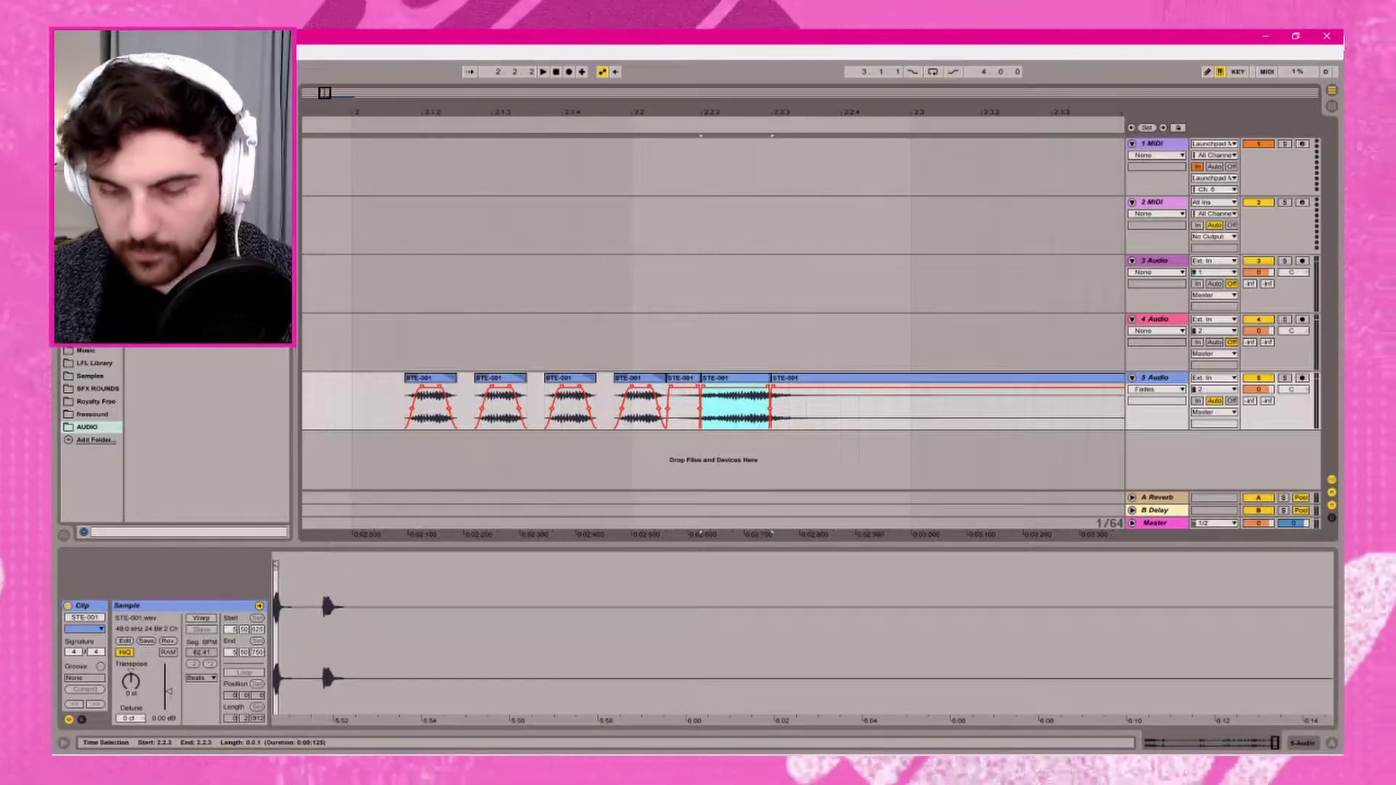
drag(699, 378, 998, 378)
drag(667, 385, 689, 386)
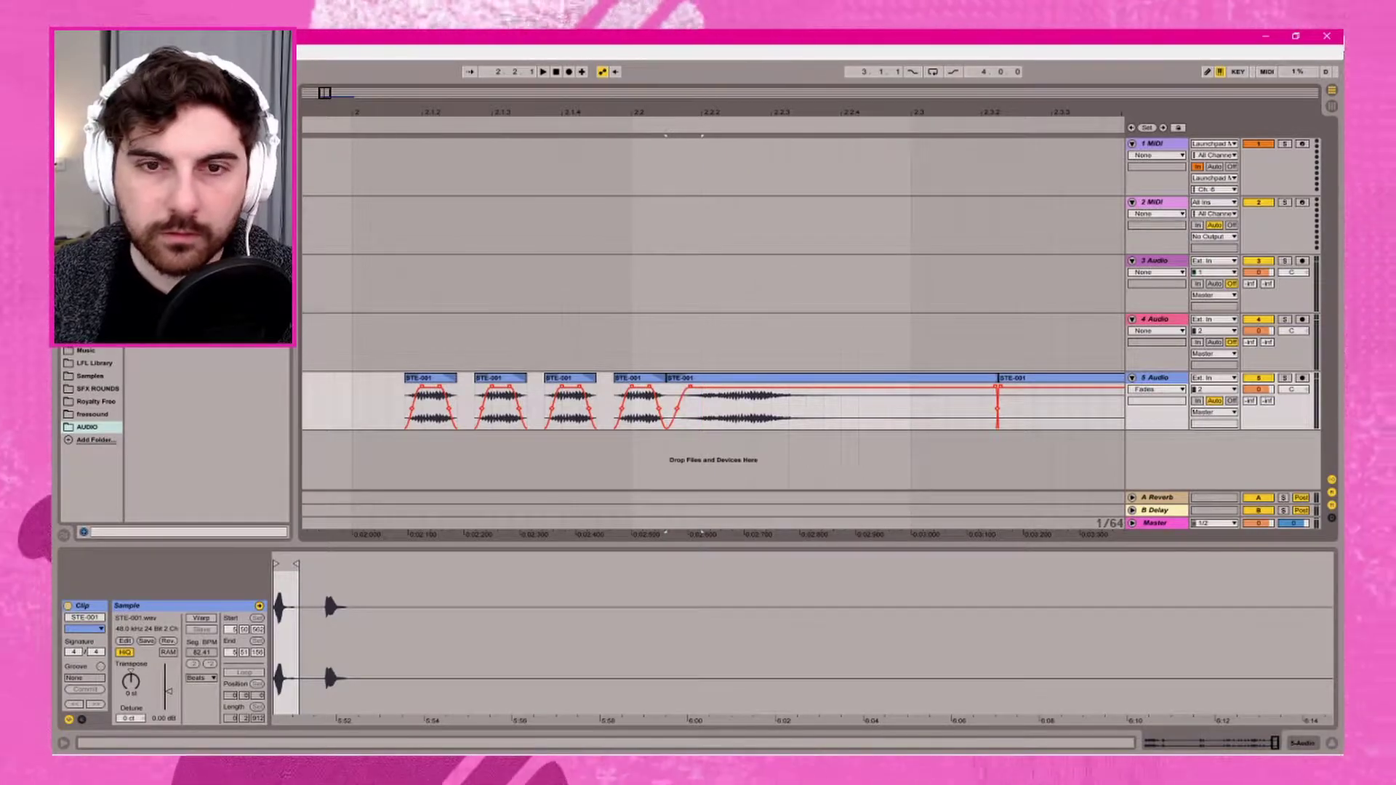
key(space)
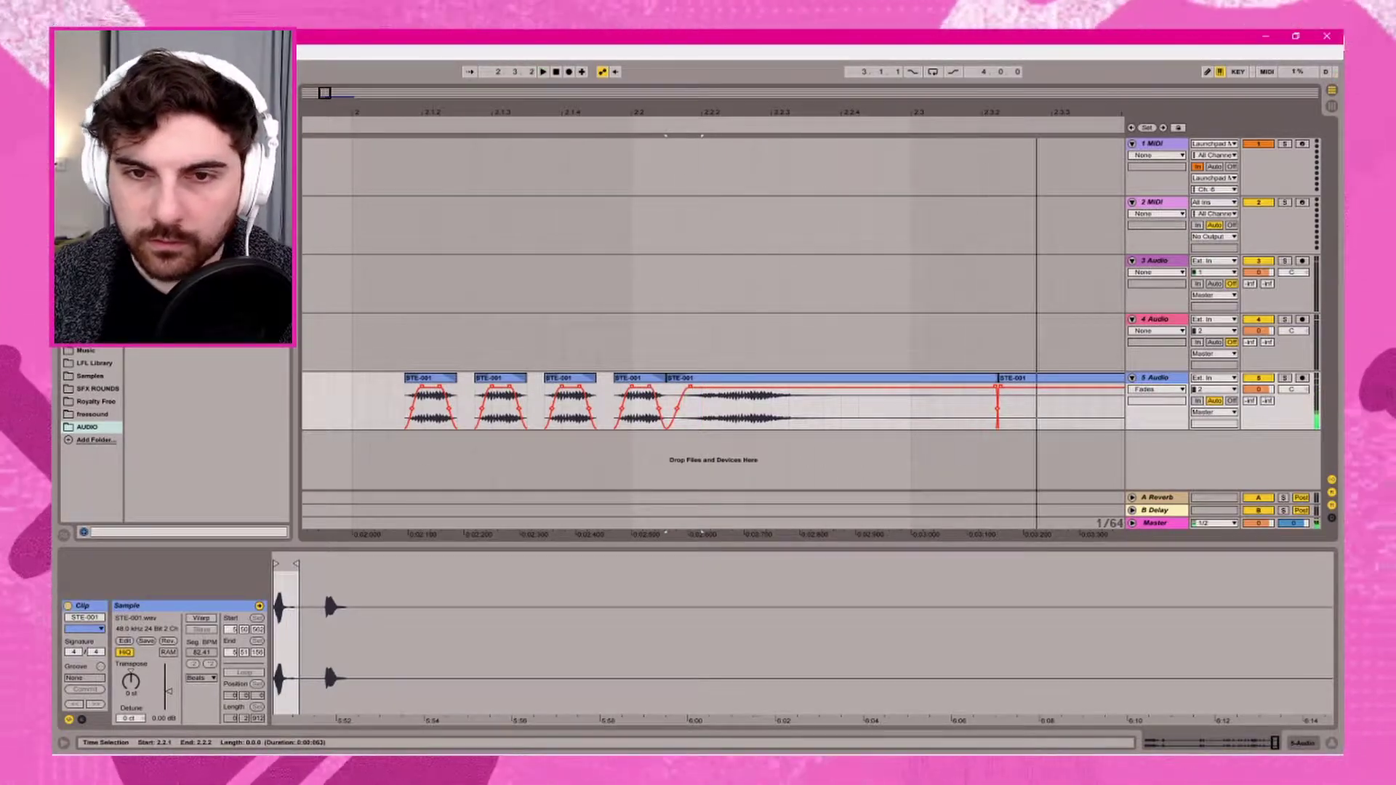
key(space)
- Move the three earlier stutter slices later so all four sit back to back against the first word, and play them
click(561, 407)
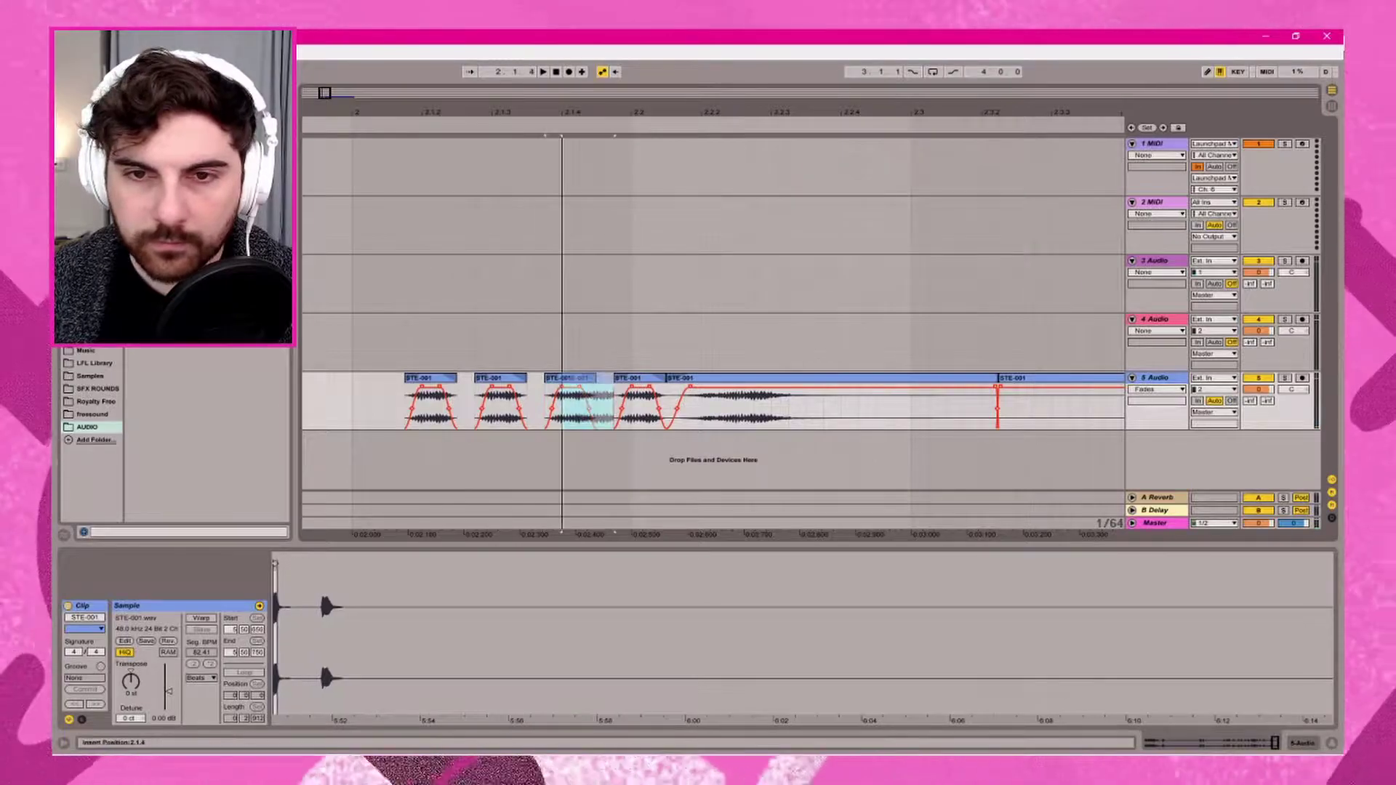
key(Left)
key(Left)
key(Left)
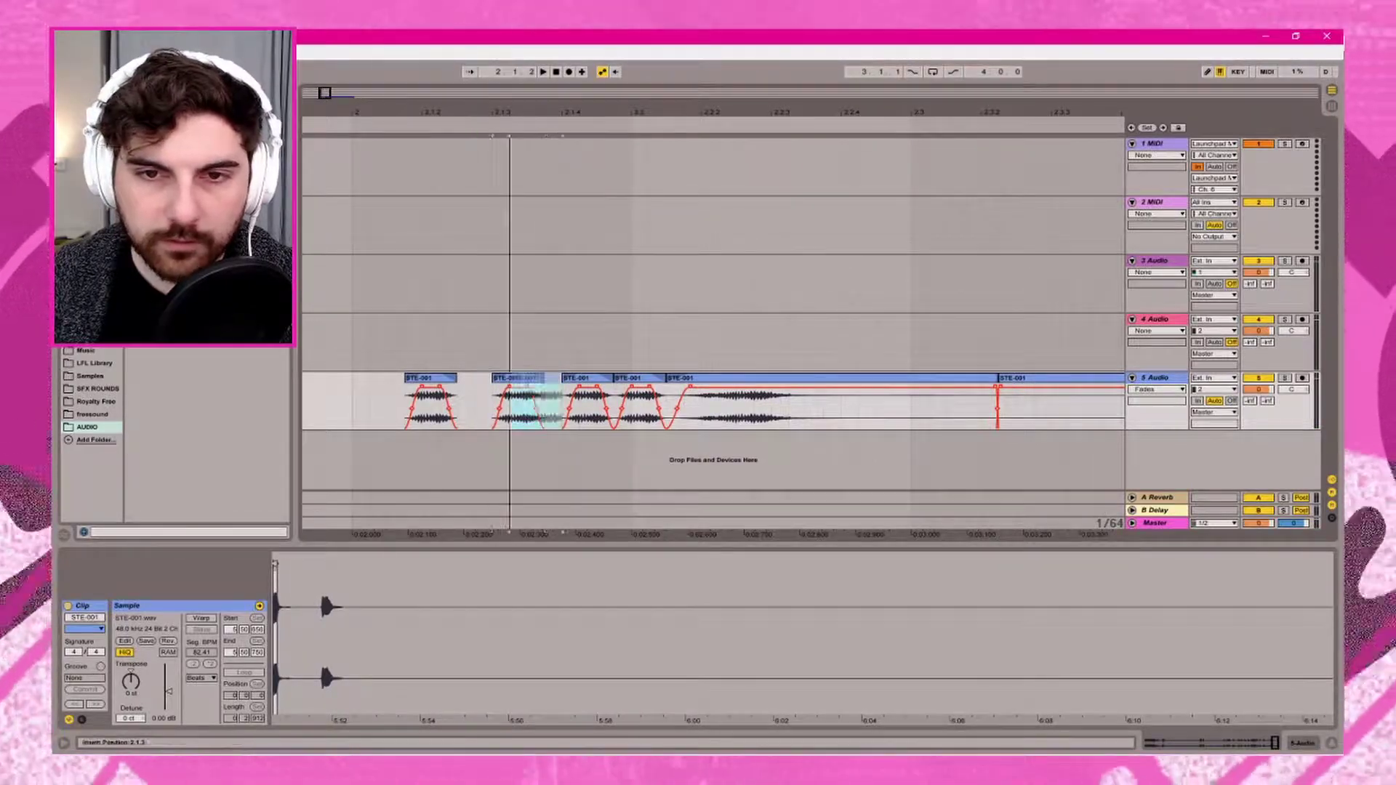
drag(518, 378, 535, 378)
drag(430, 378, 483, 378)
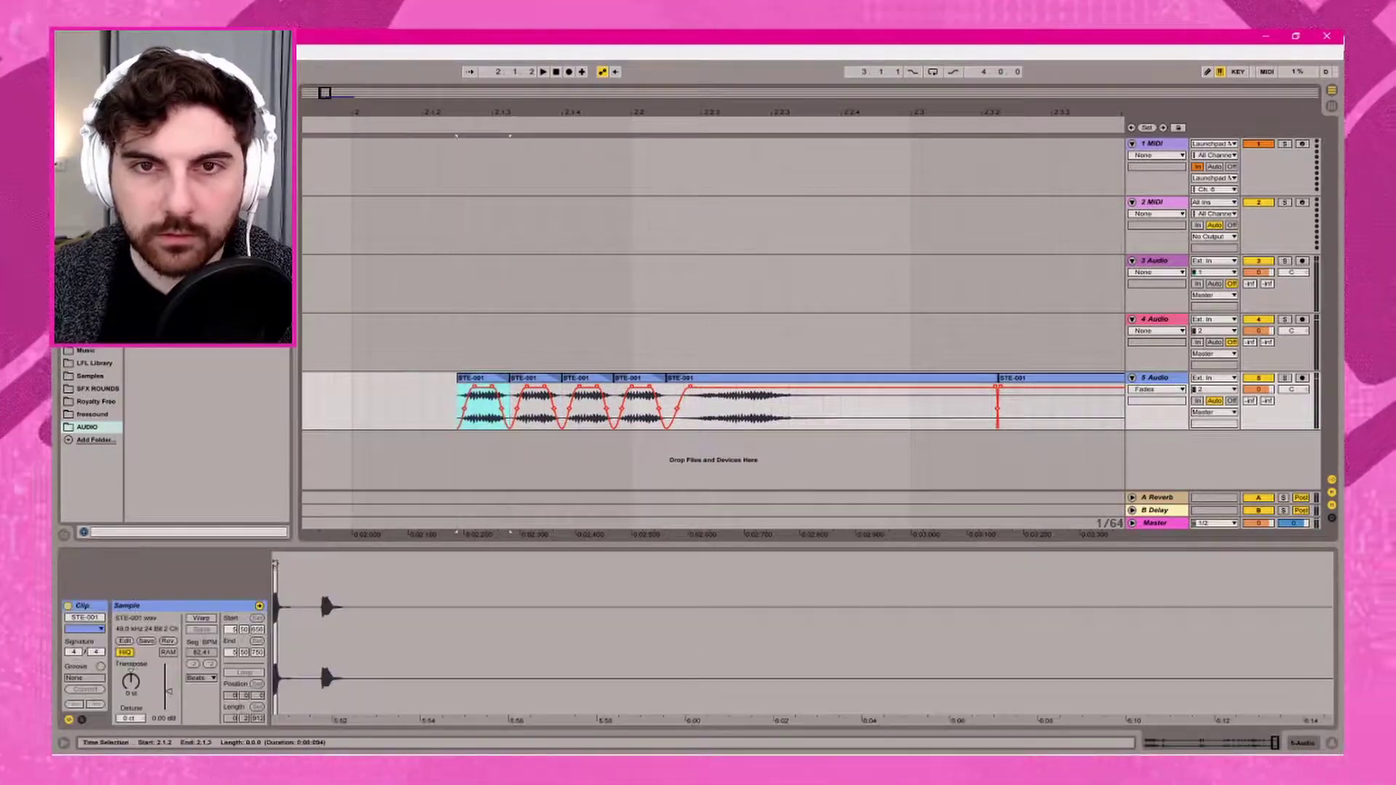
key(space)
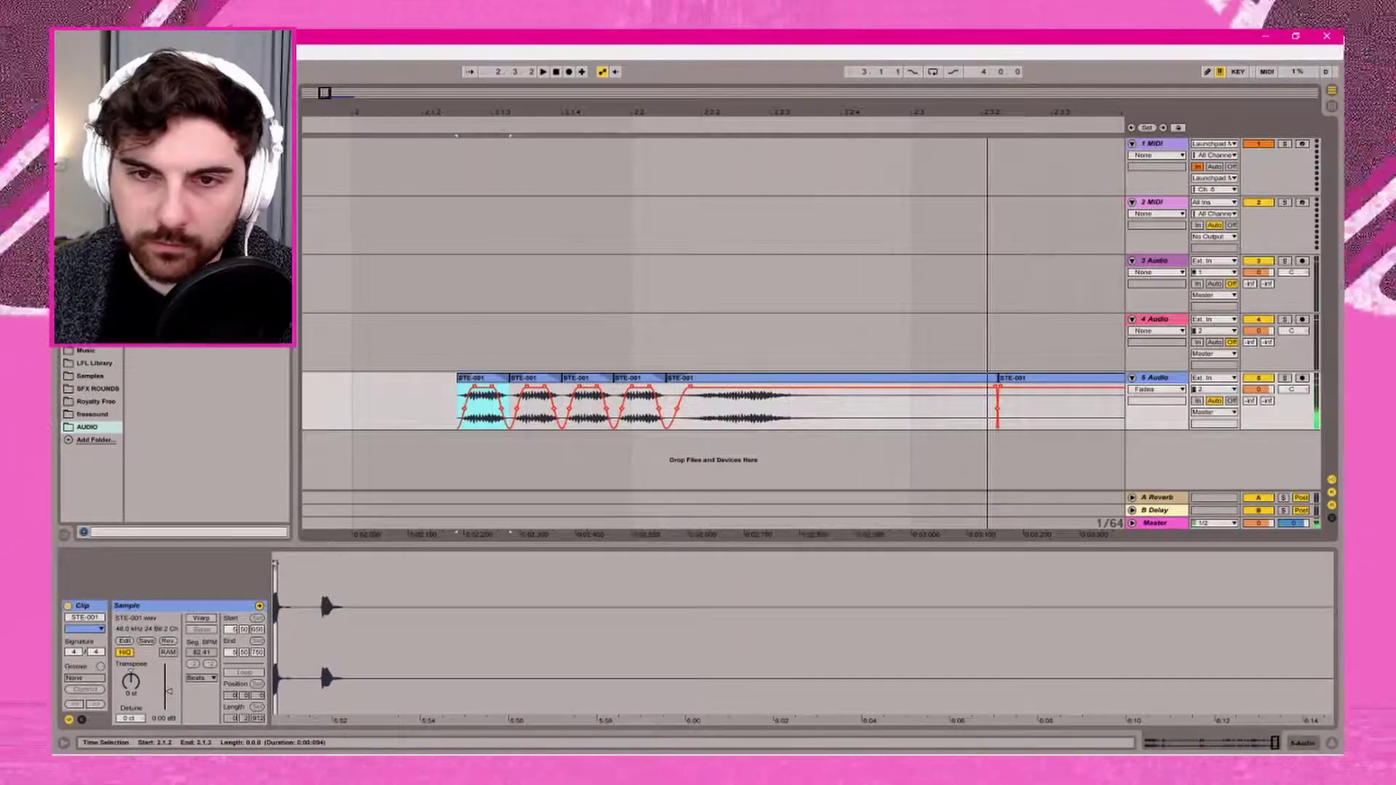
- Lower the clip volume of all four stutter slices to about -1.9 dB and of the first three to about -6.85 dB
key(shift+Right)
key(shift+Right)
key(shift+Right)
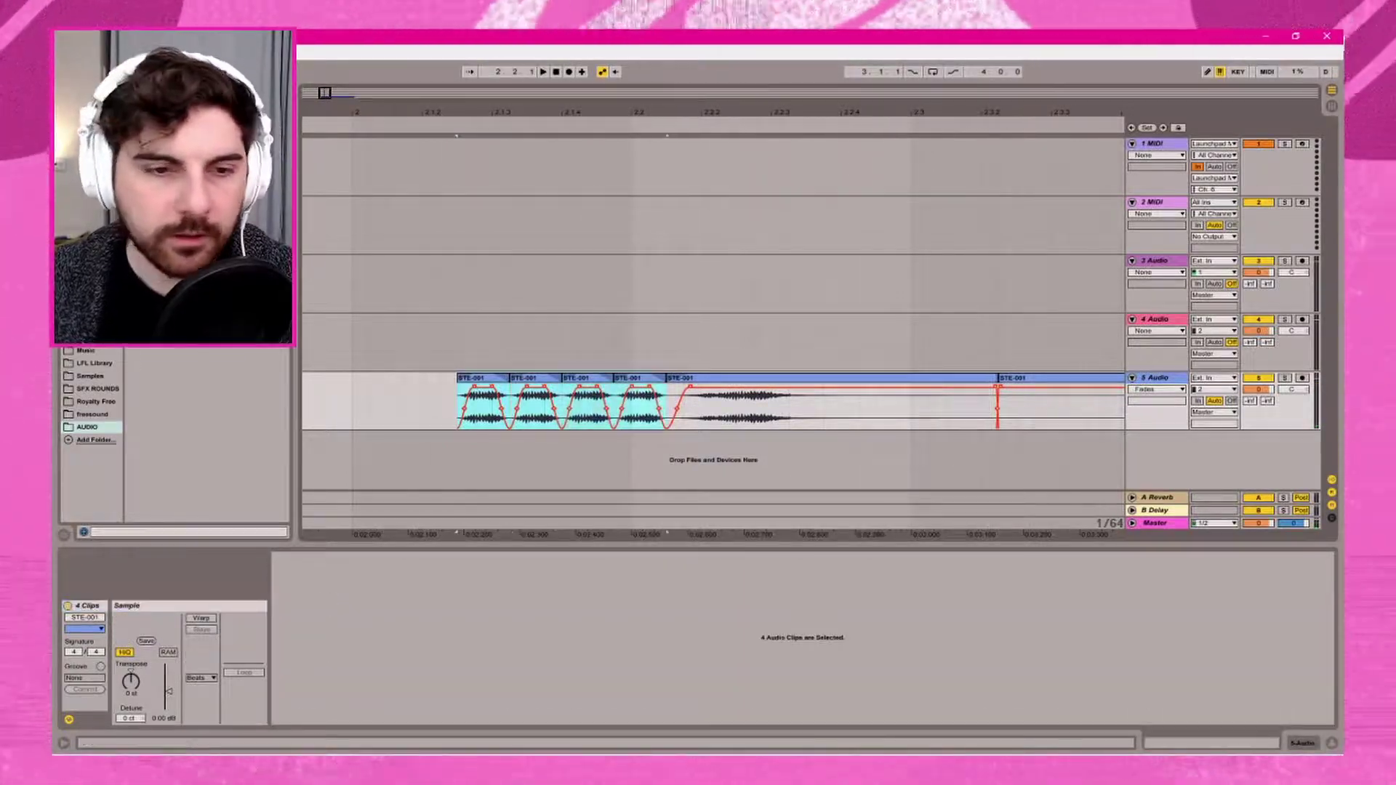
key(shift+Left)
key(shift+Left)
key(shift+Left)
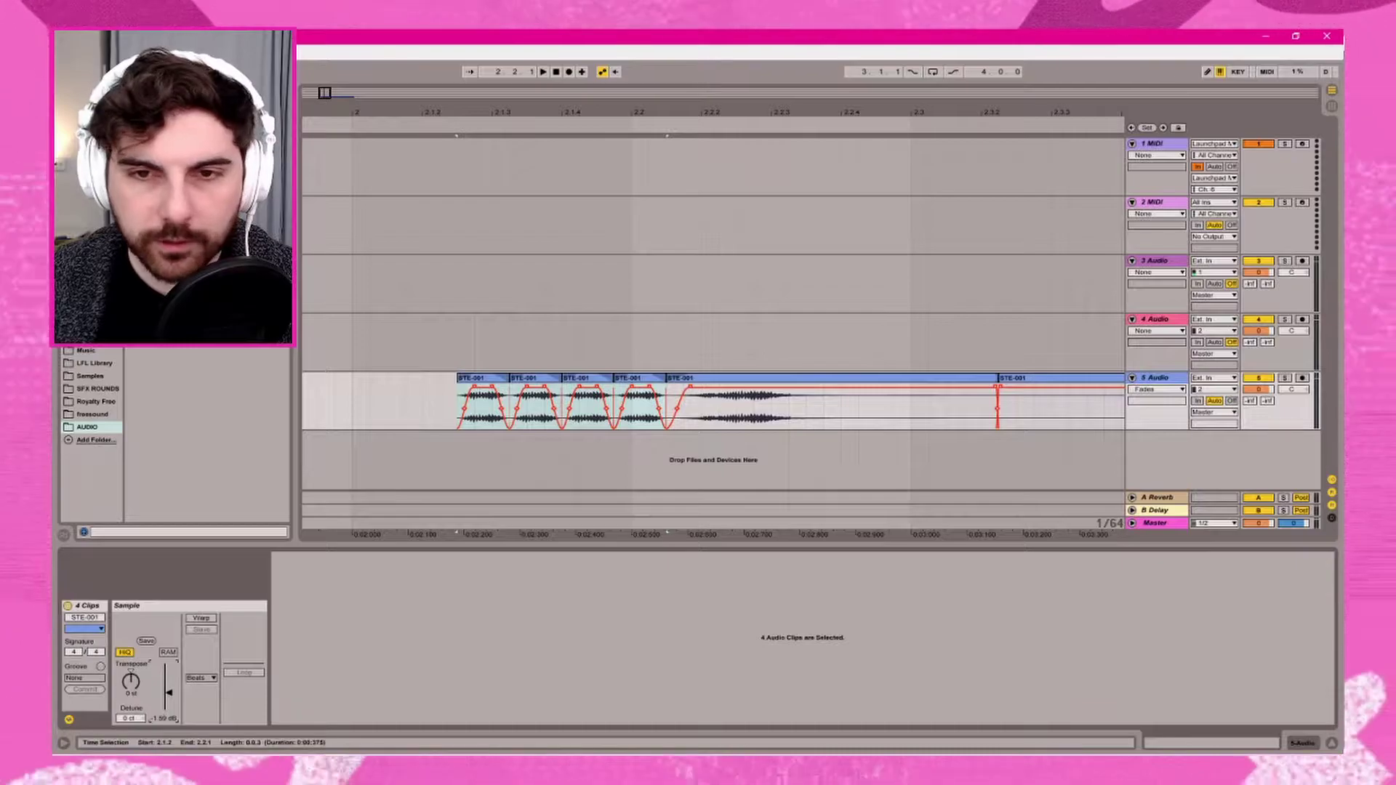
key(shift+Right)
key(shift+Right)
key(shift+Left)
key(shift+Left)
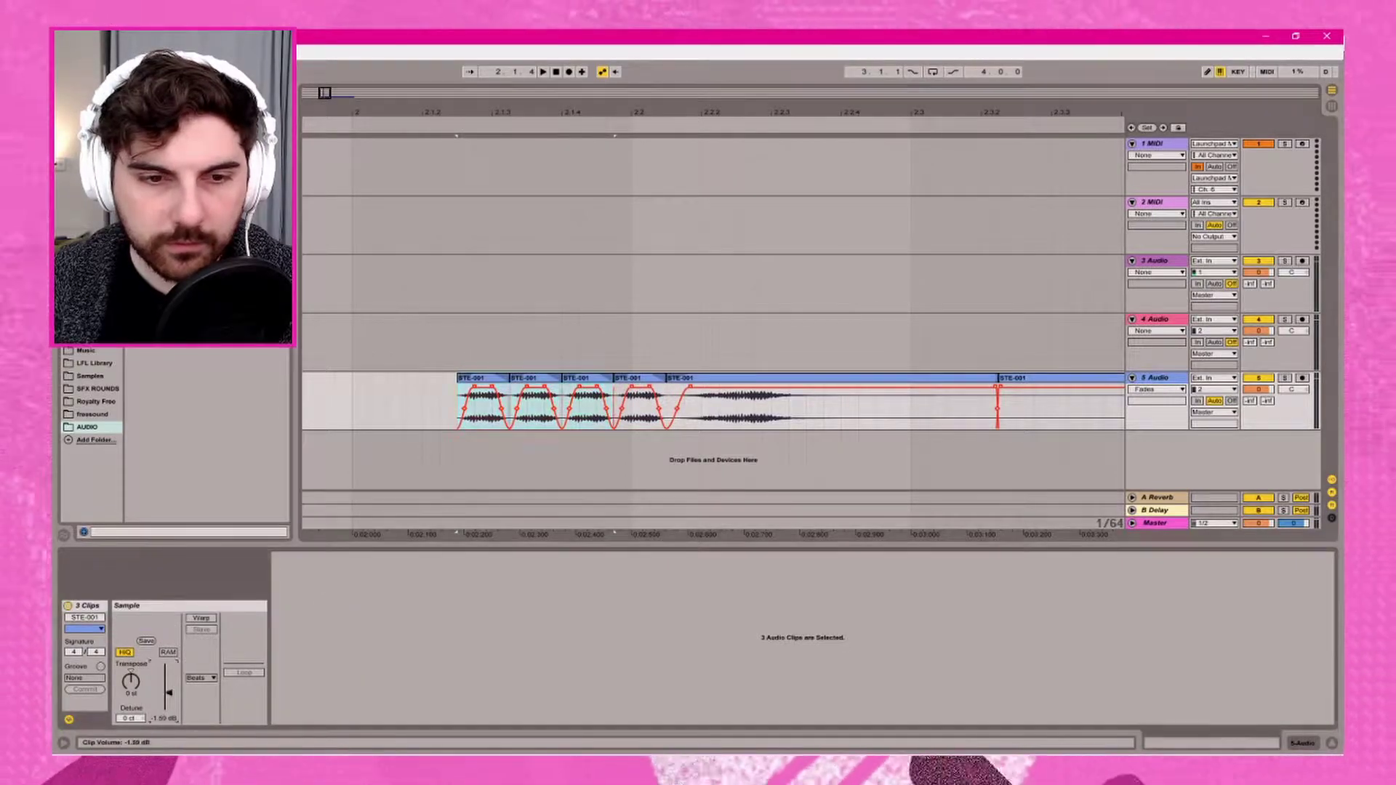
key(shift+Right)
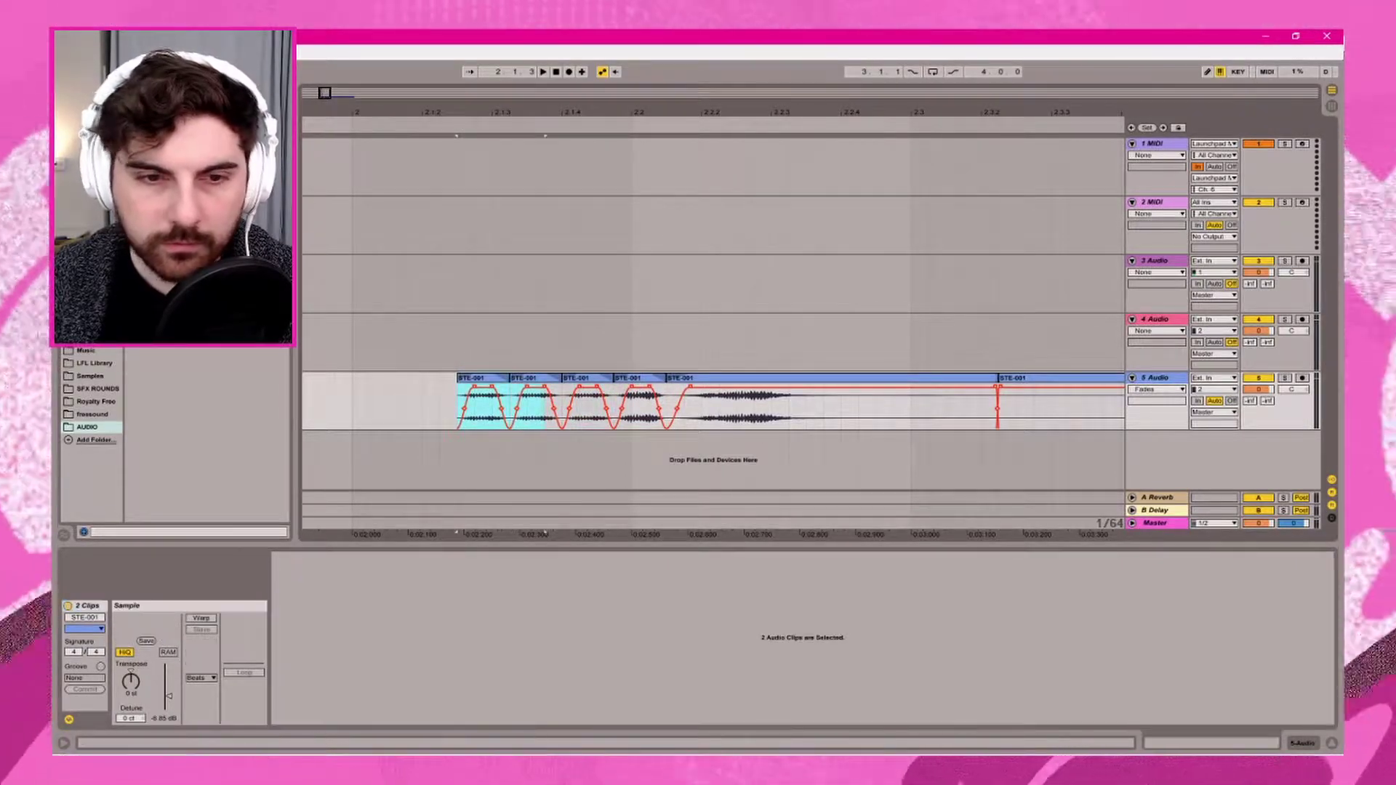
- Lower the first two stutter slices to -12.4 dB and the very first to -22.8 dB, and play the build-up
drag(169, 695, 169, 694)
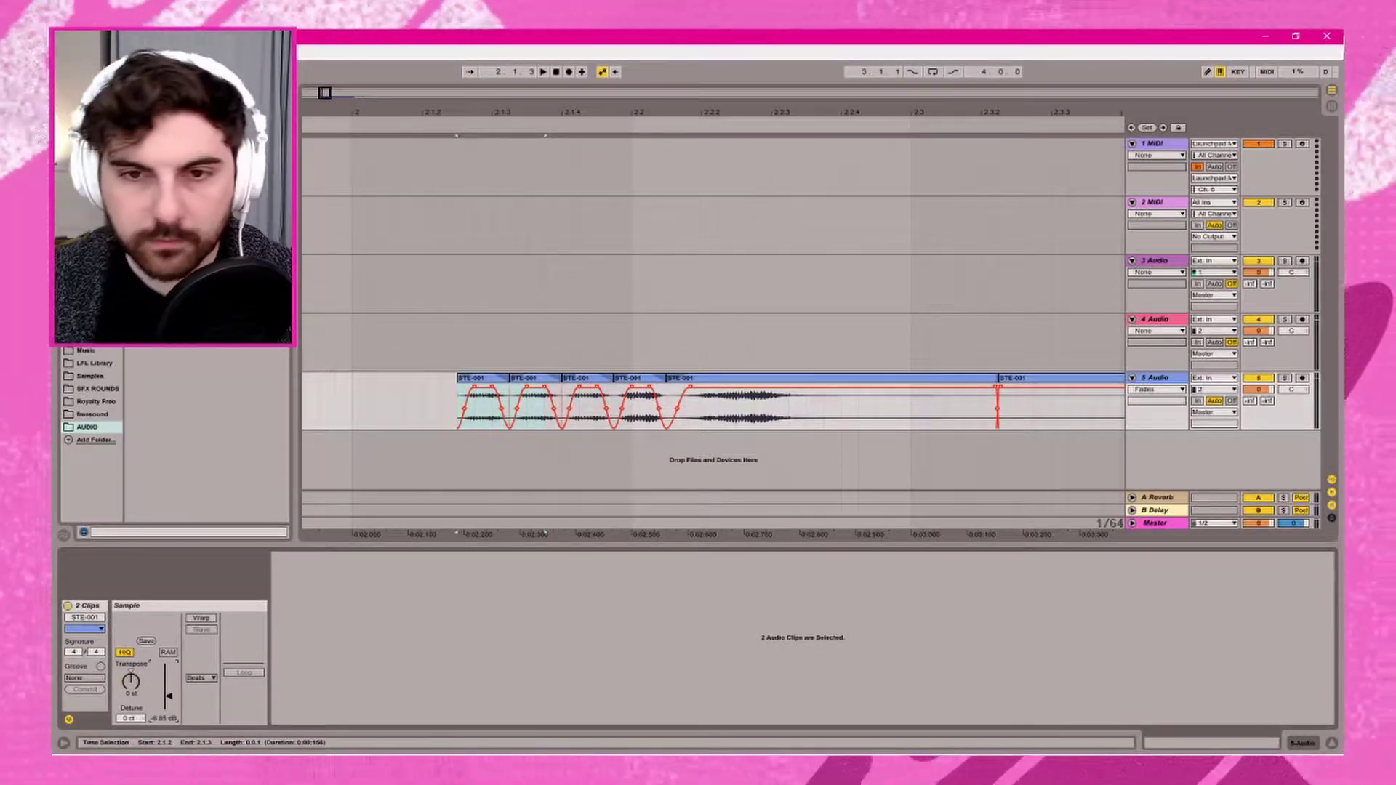
shift+click(480, 404)
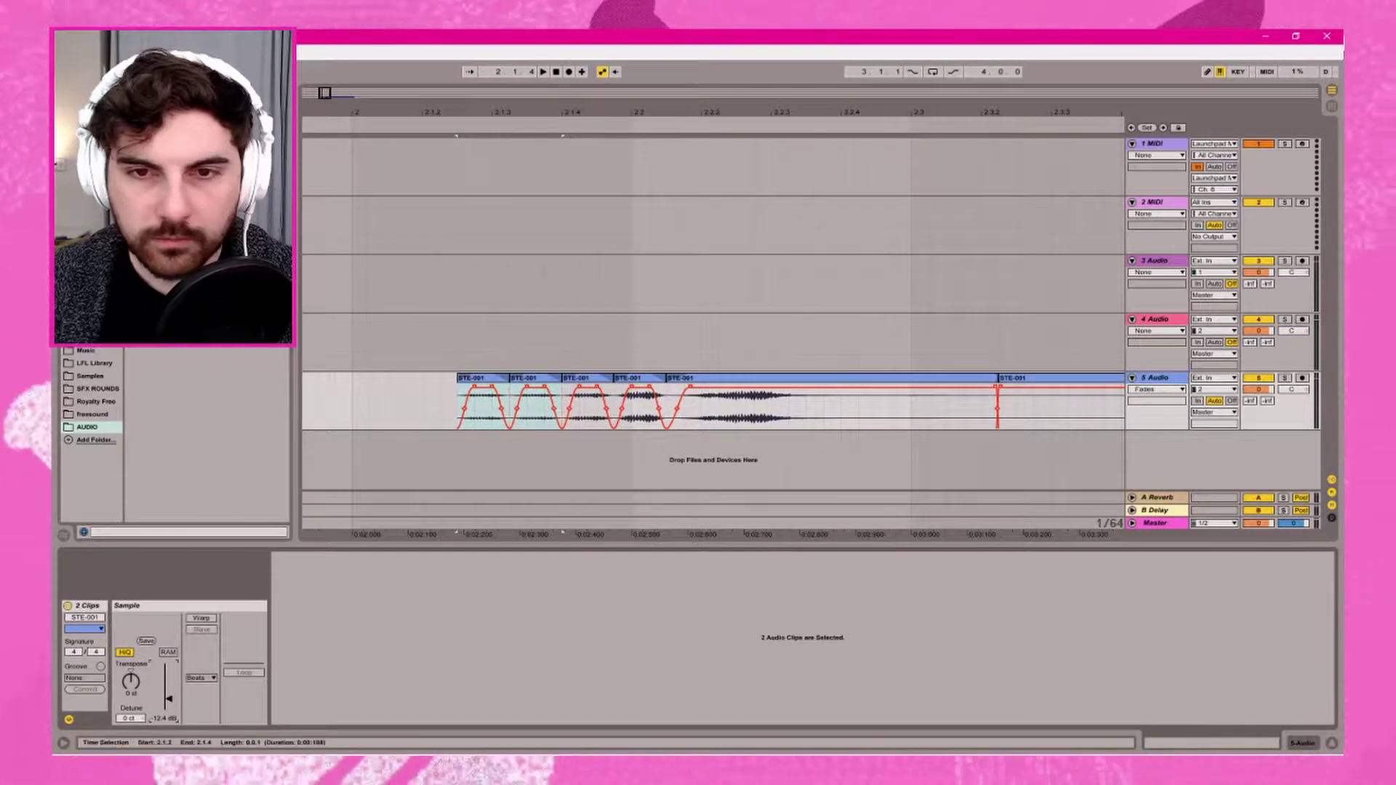
key(shift+Left)
drag(168, 697, 168, 702)
key(space)
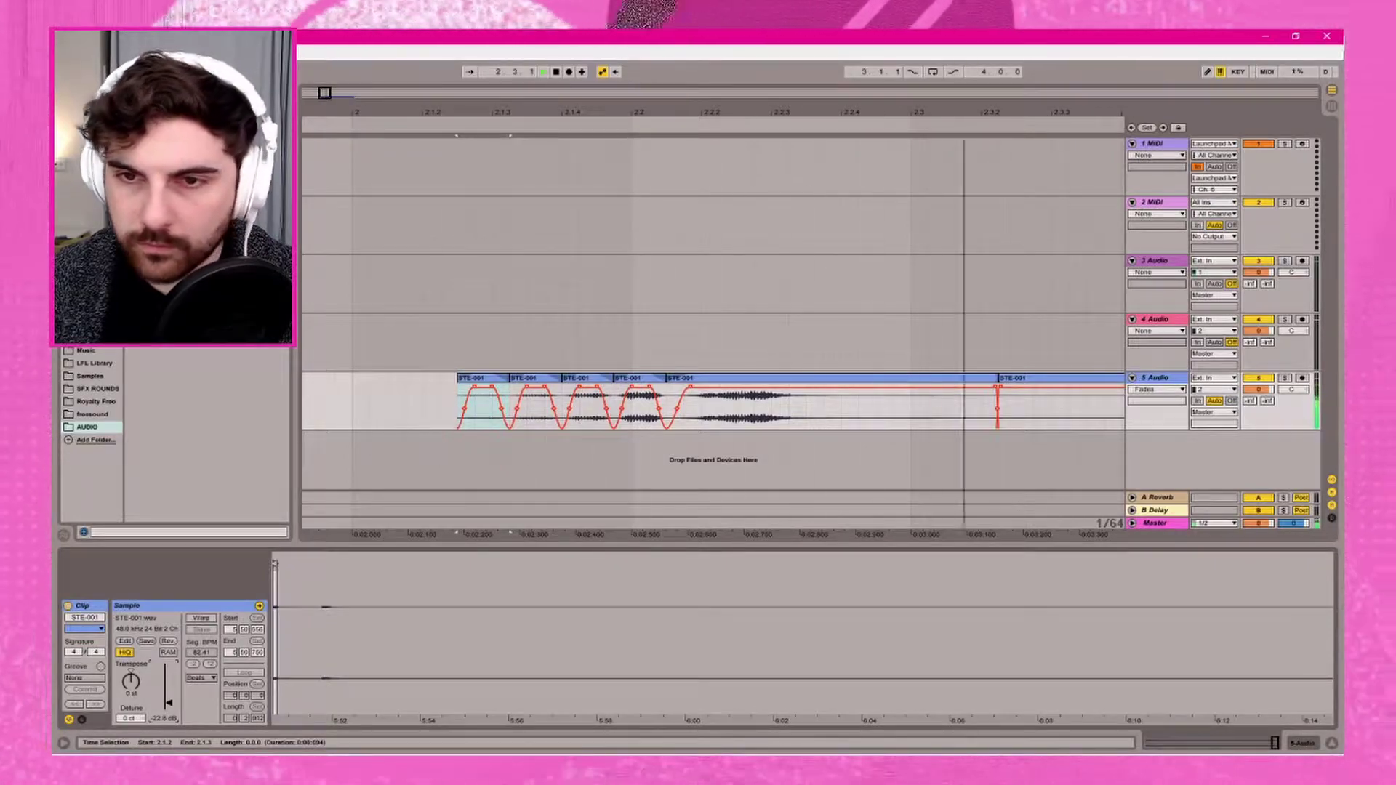
- Fade out the first word's clip, trim the silence before the second word, move its clip to 2.3.3 with a short fade-in, and play
key(minus)
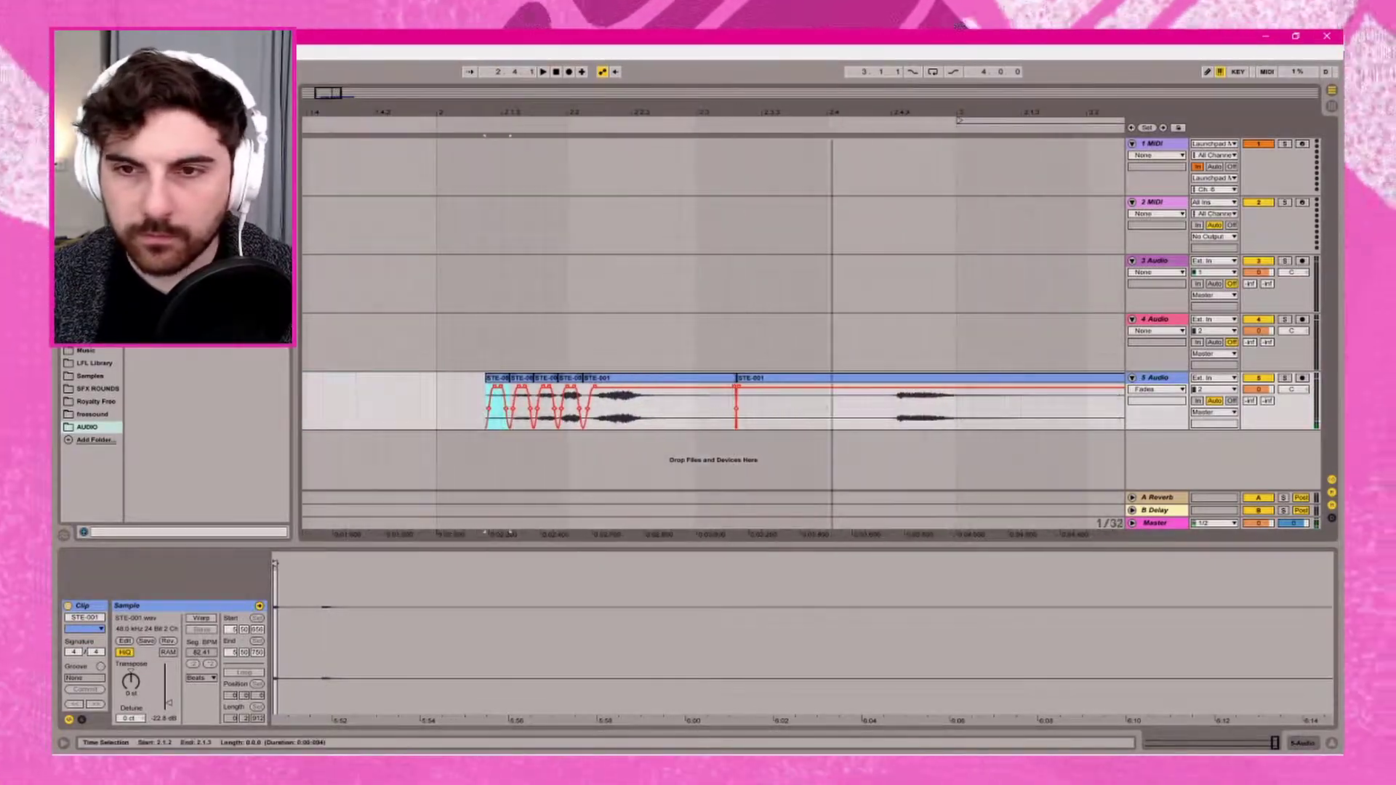
drag(736, 386, 820, 378)
click(883, 408)
click(913, 378)
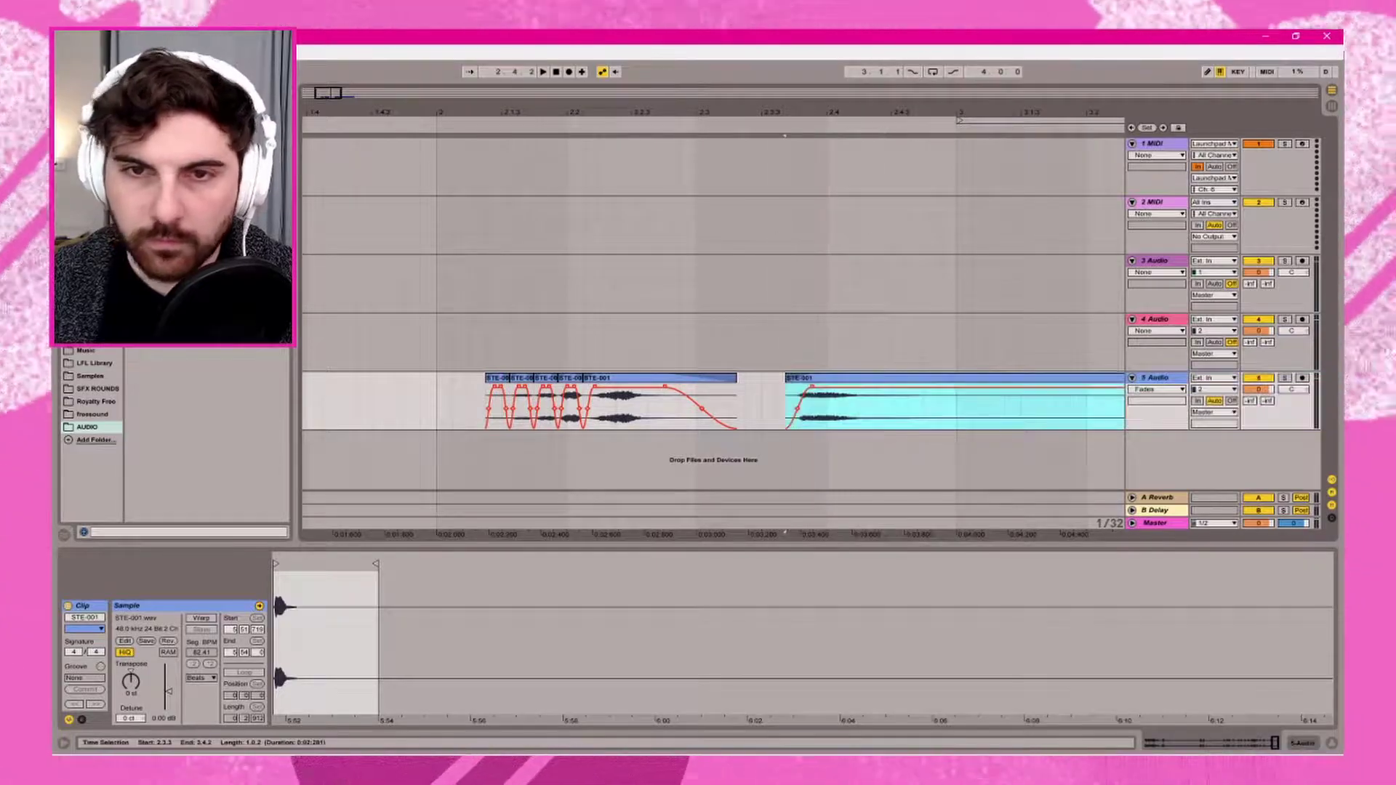
key(space)
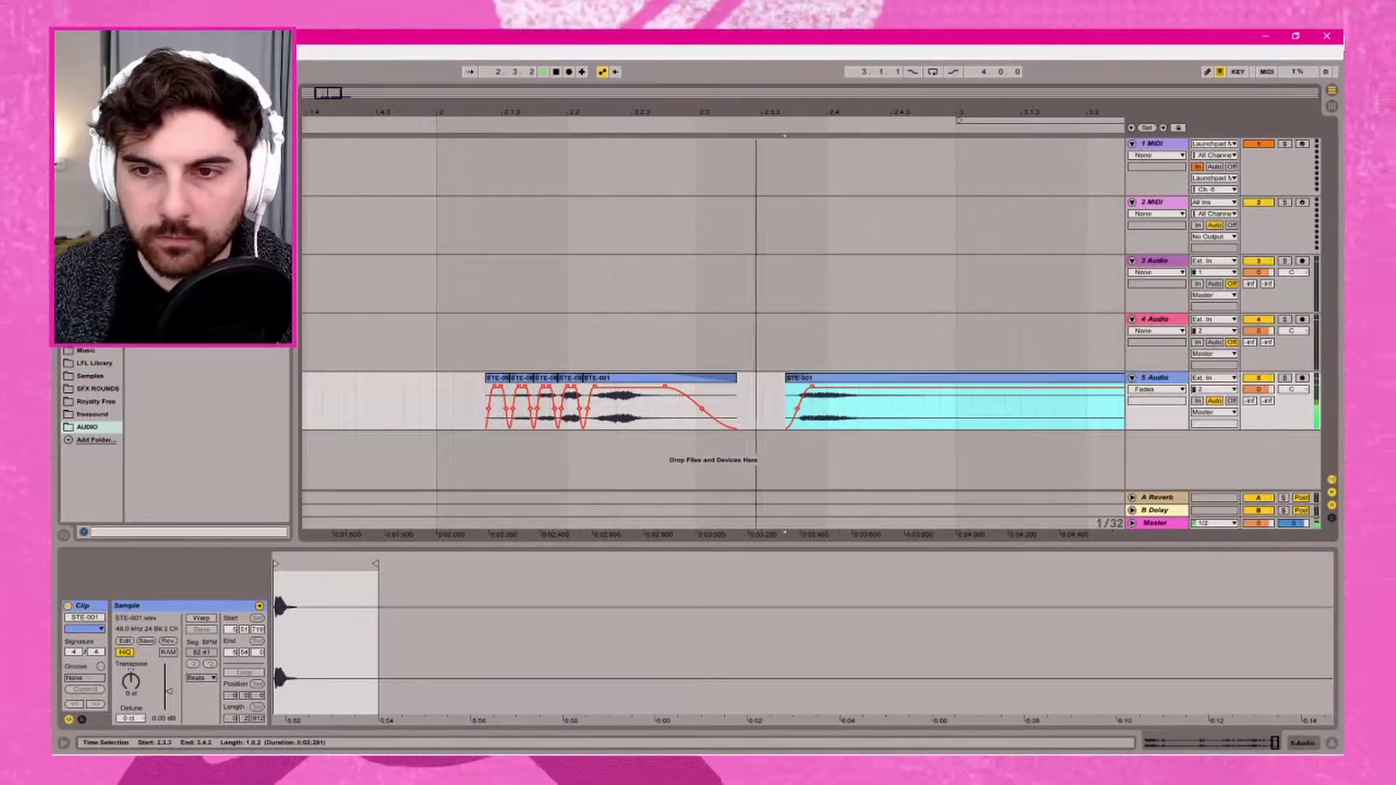
key(space)
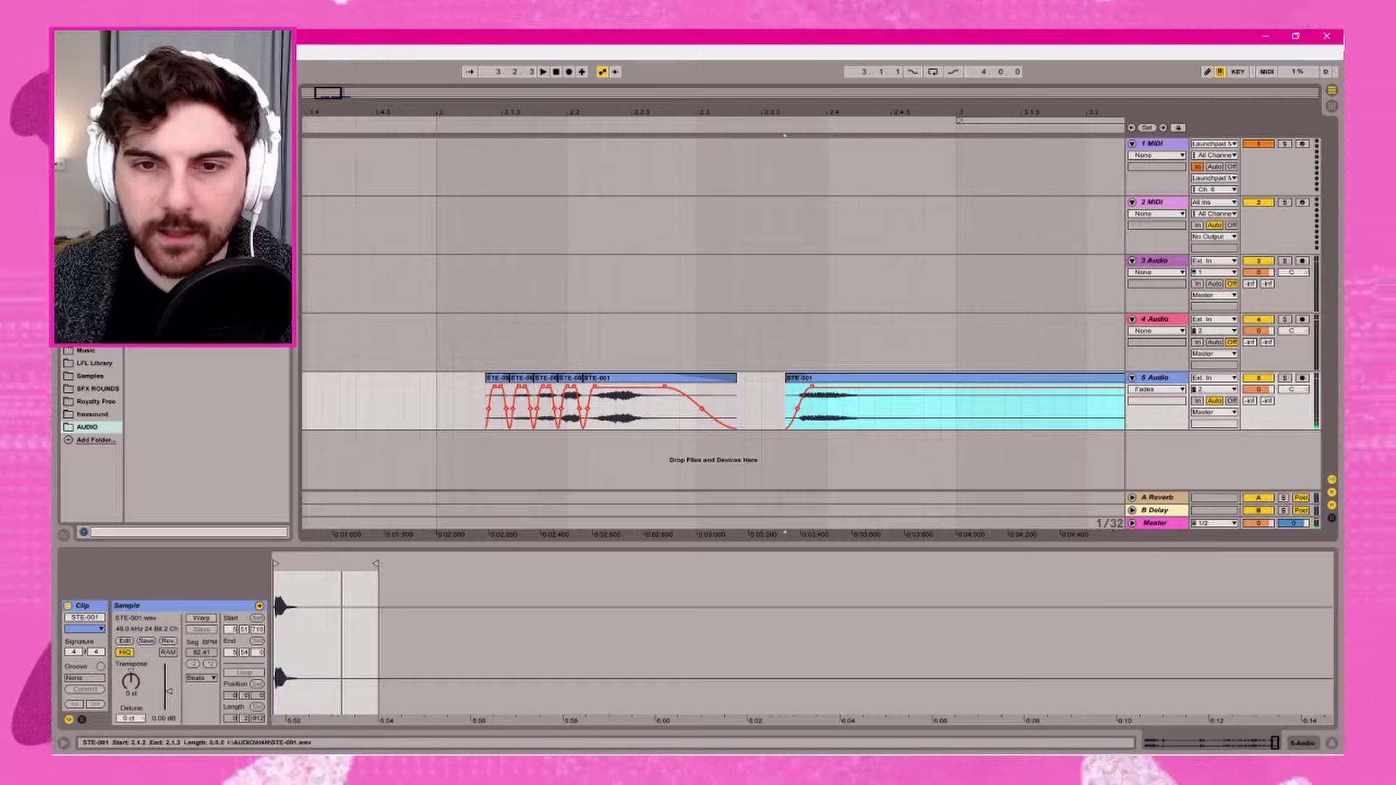
- Move all six clips together so the tag starts at 2.1.1, and play it
click(497, 378)
shift+click(826, 378)
drag(826, 378, 777, 378)
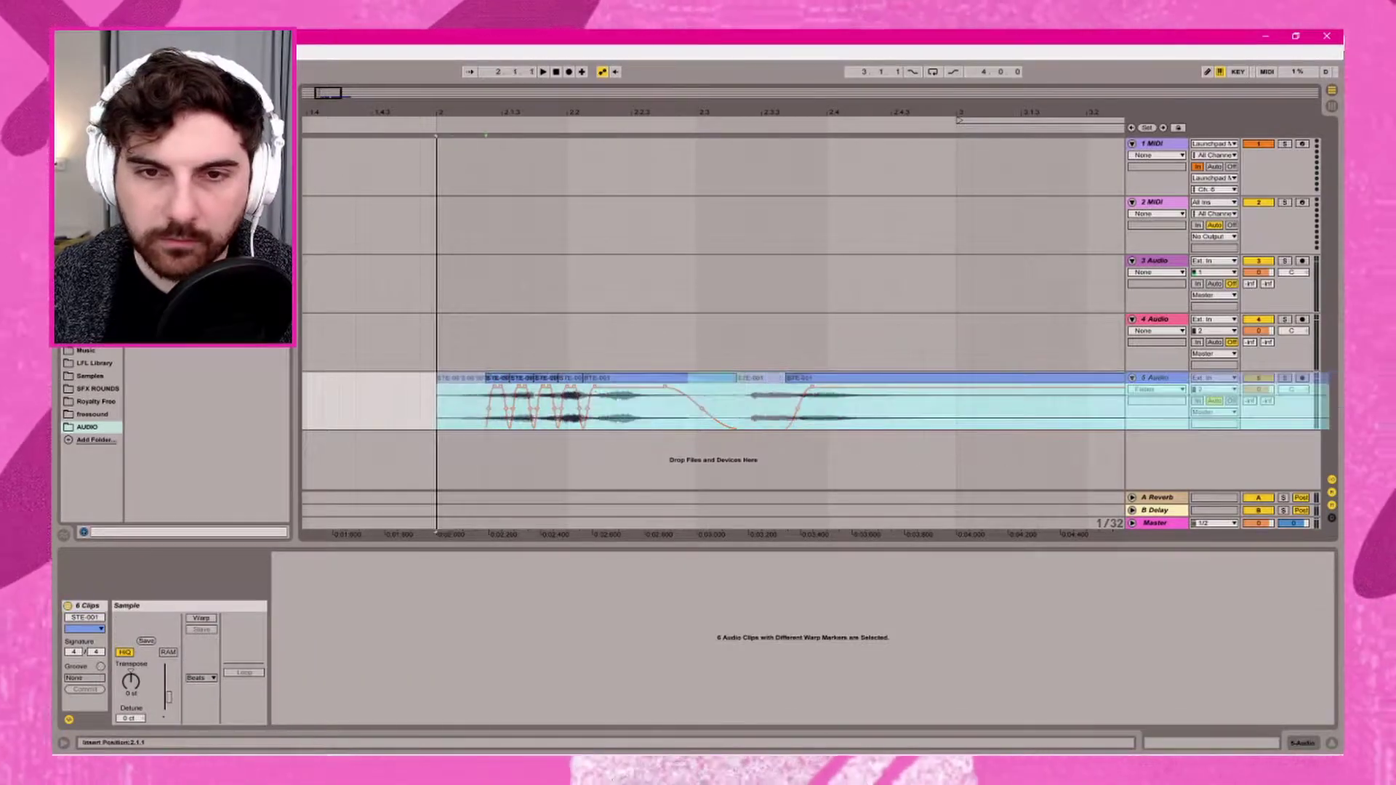
key(space)
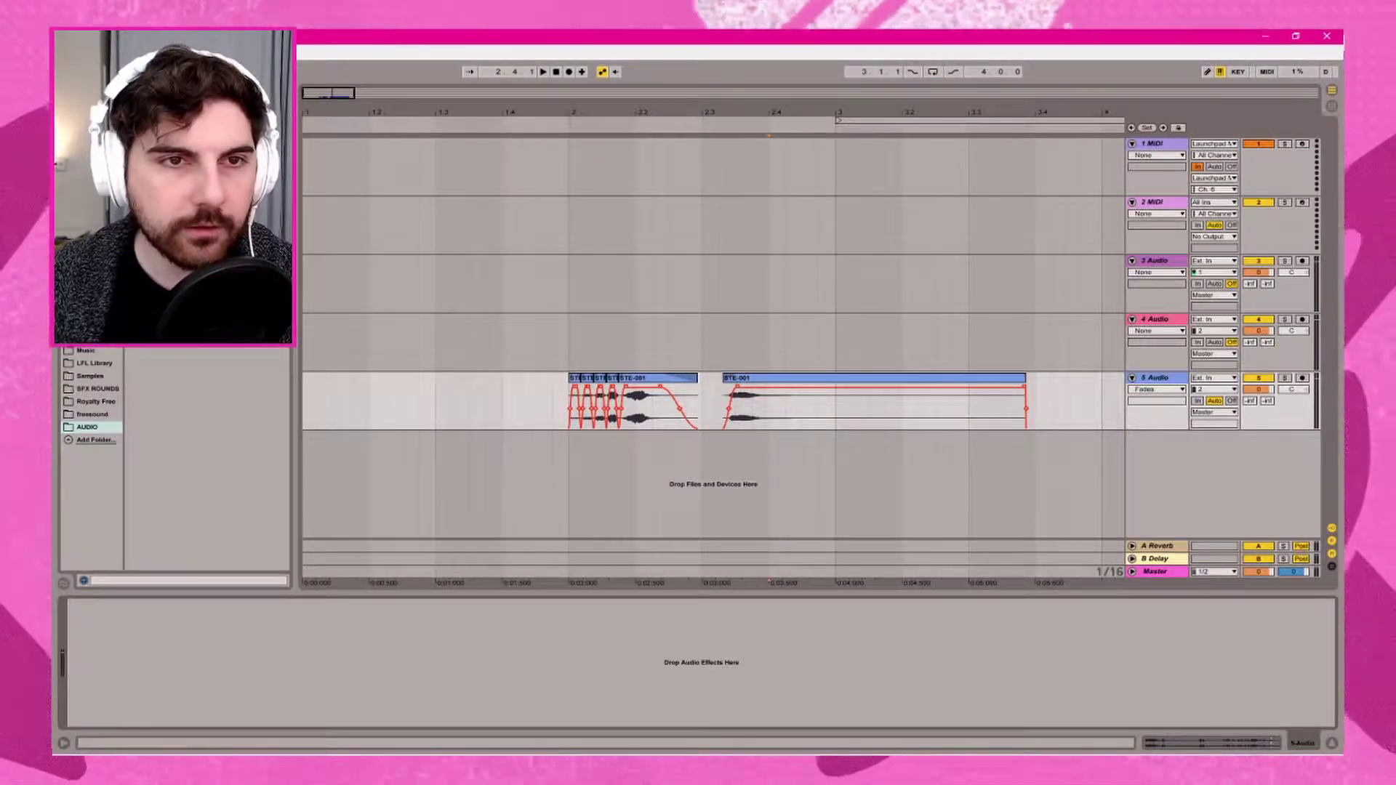
- Load Nectar 3 on the 5 Audio track and set its pitch correction key to D minor
click(91, 159)
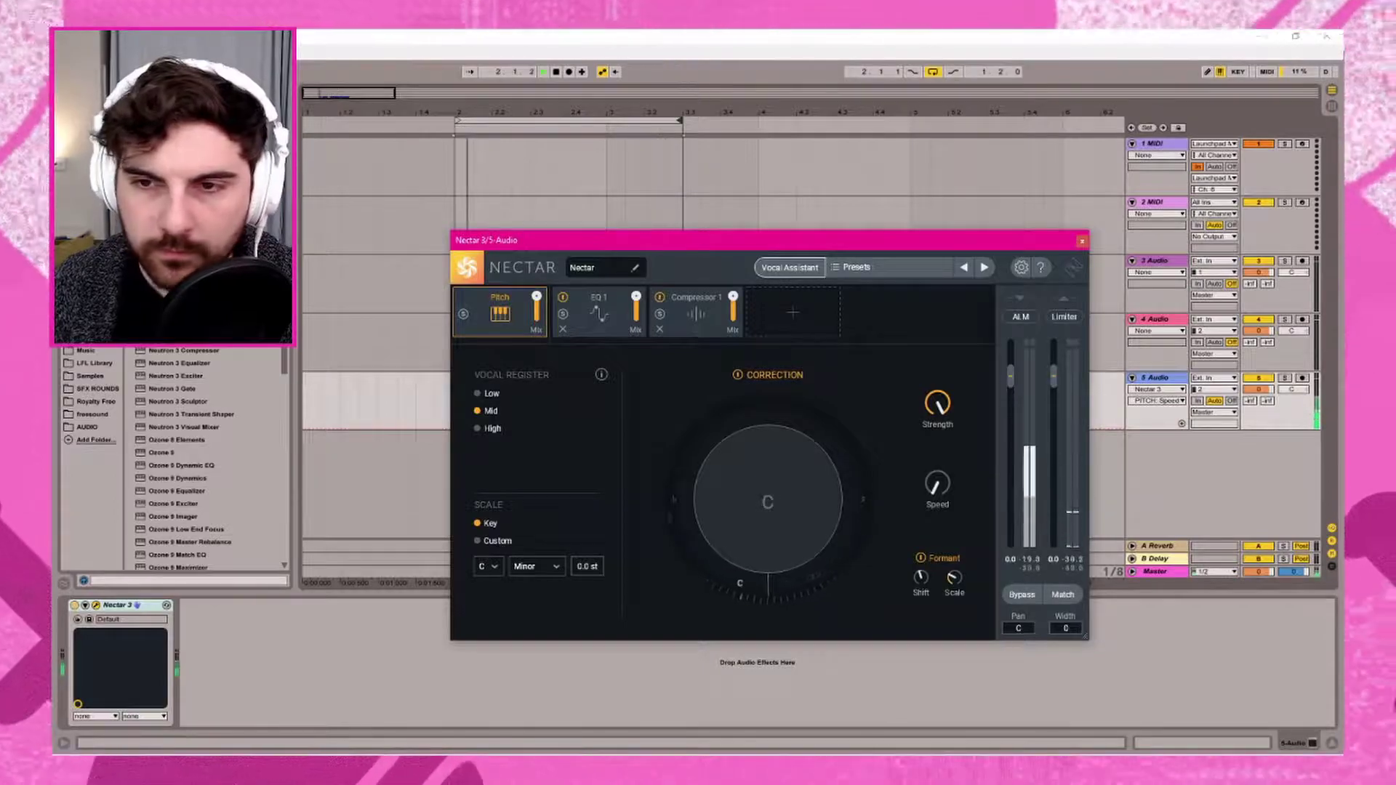
click(487, 566)
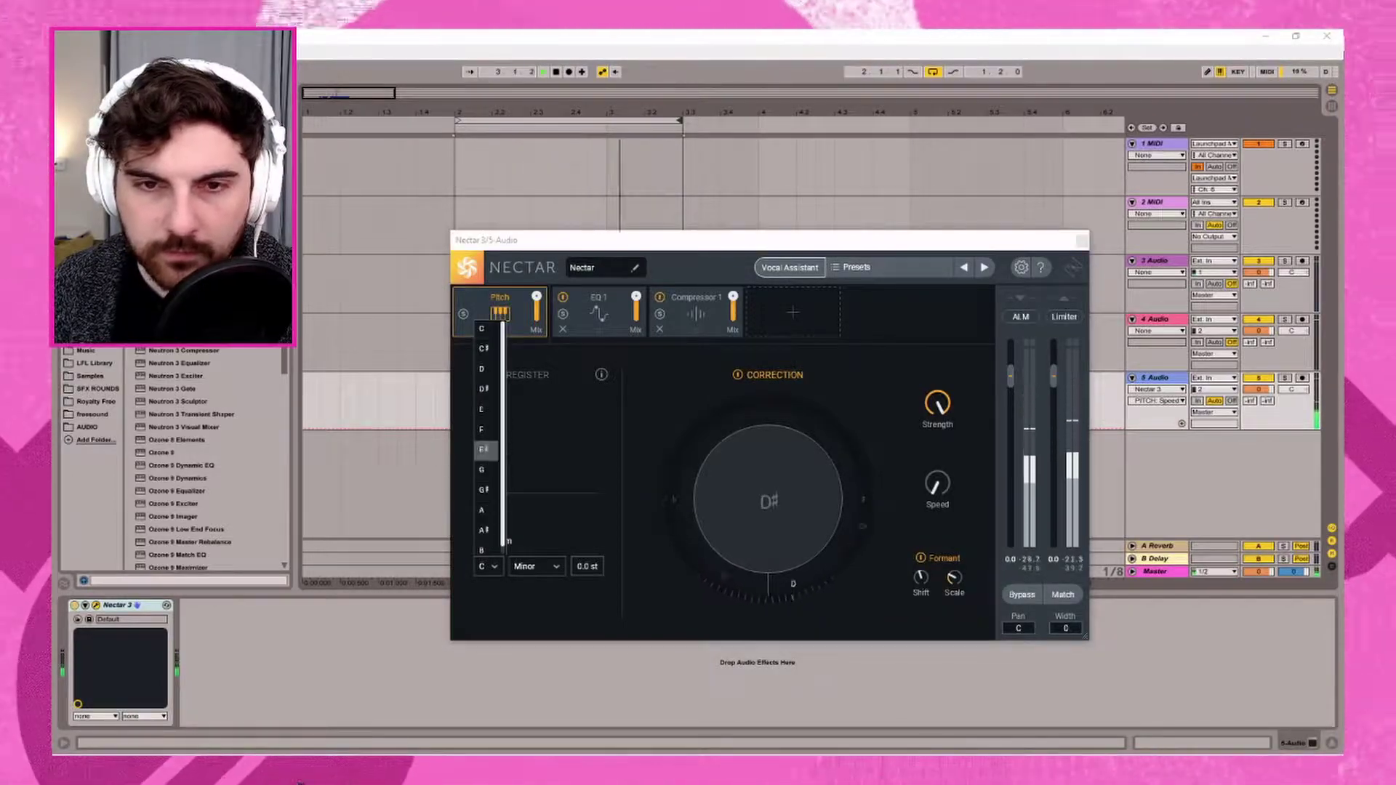
click(481, 369)
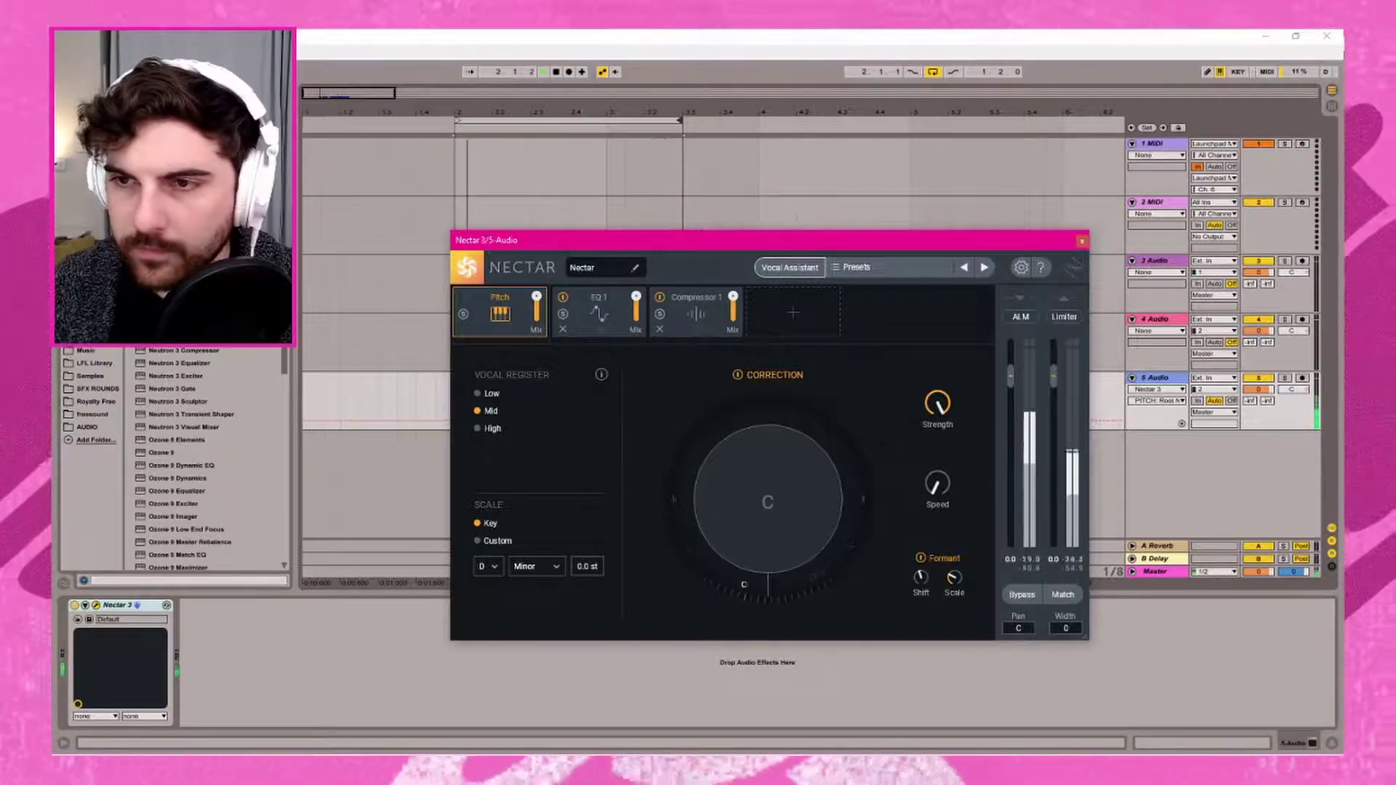
- Raise the high-pass cutoff in EQ 1 and boost band 2 by 1.6 dB at 710 Hz with a Q of 0.8
click(598, 311)
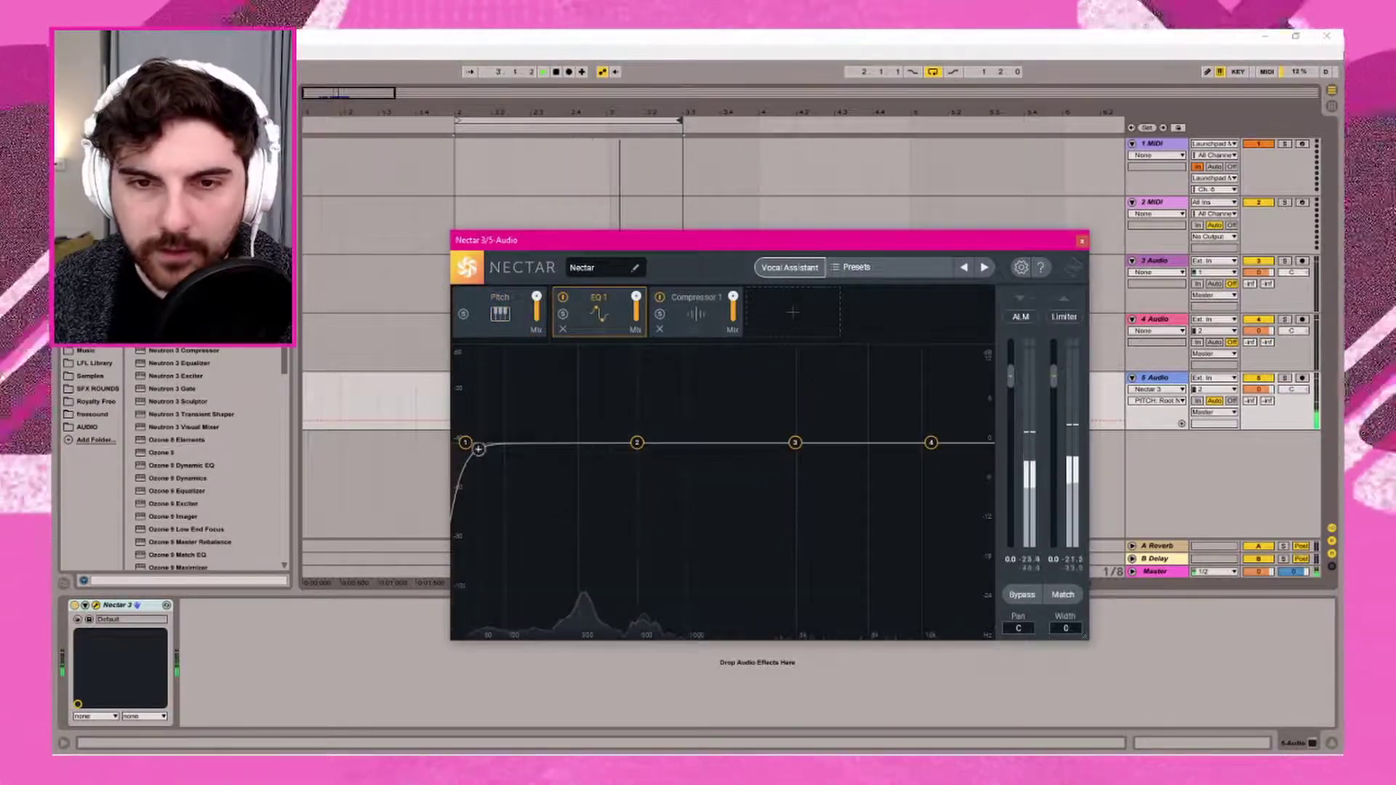
drag(505, 442, 549, 442)
click(637, 442)
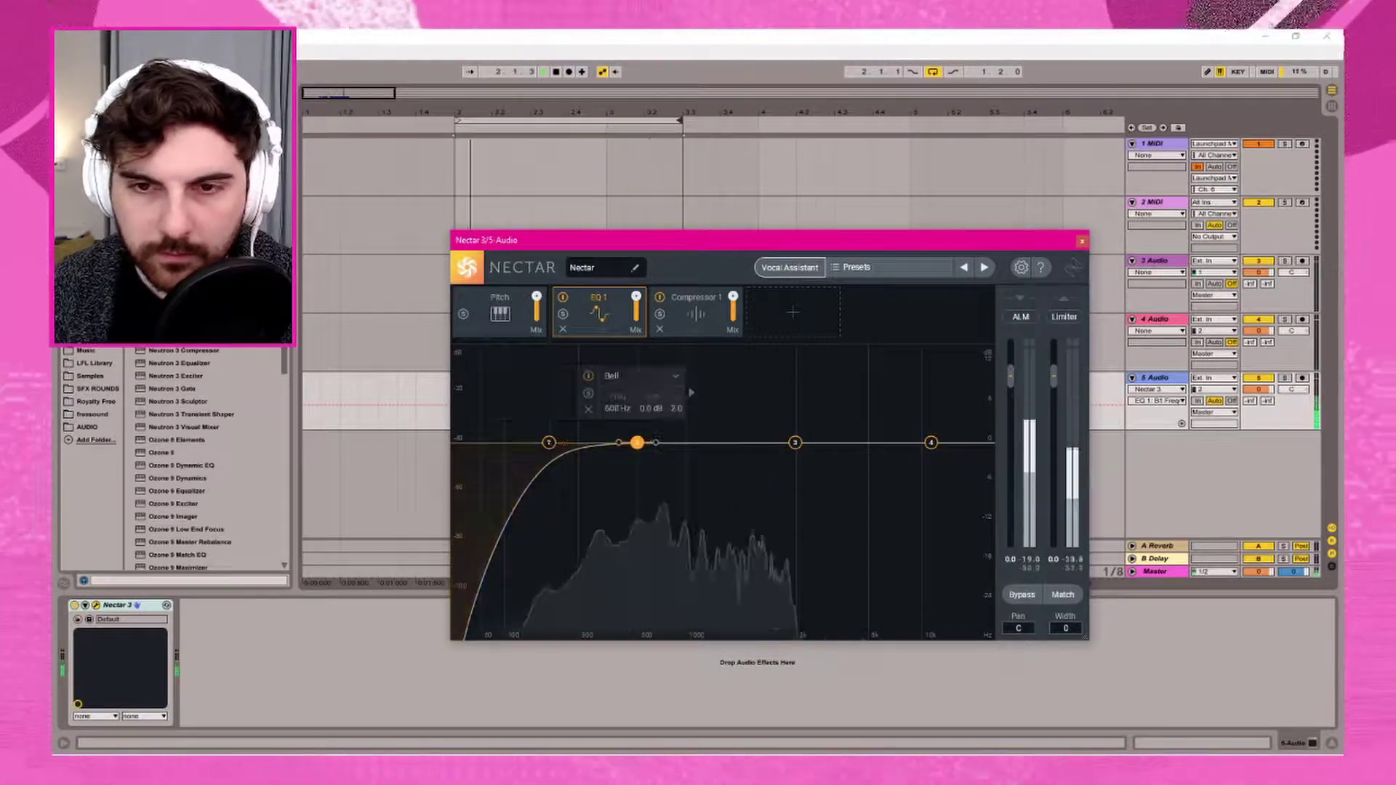
mouse_move(638, 441)
mouse_down()
mouse_move(604, 434)
mouse_move(652, 432)
mouse_up()
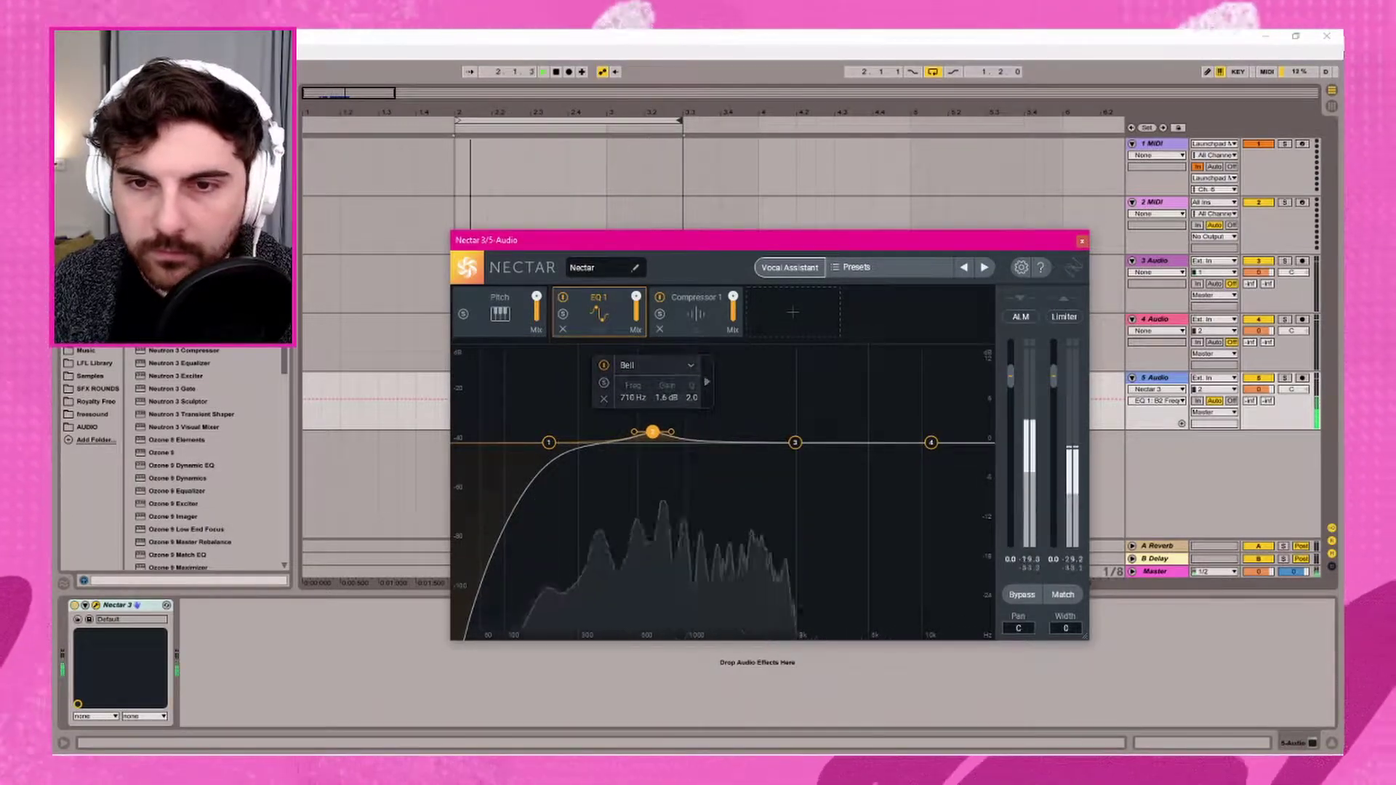
scroll(652, 432, down, 2)
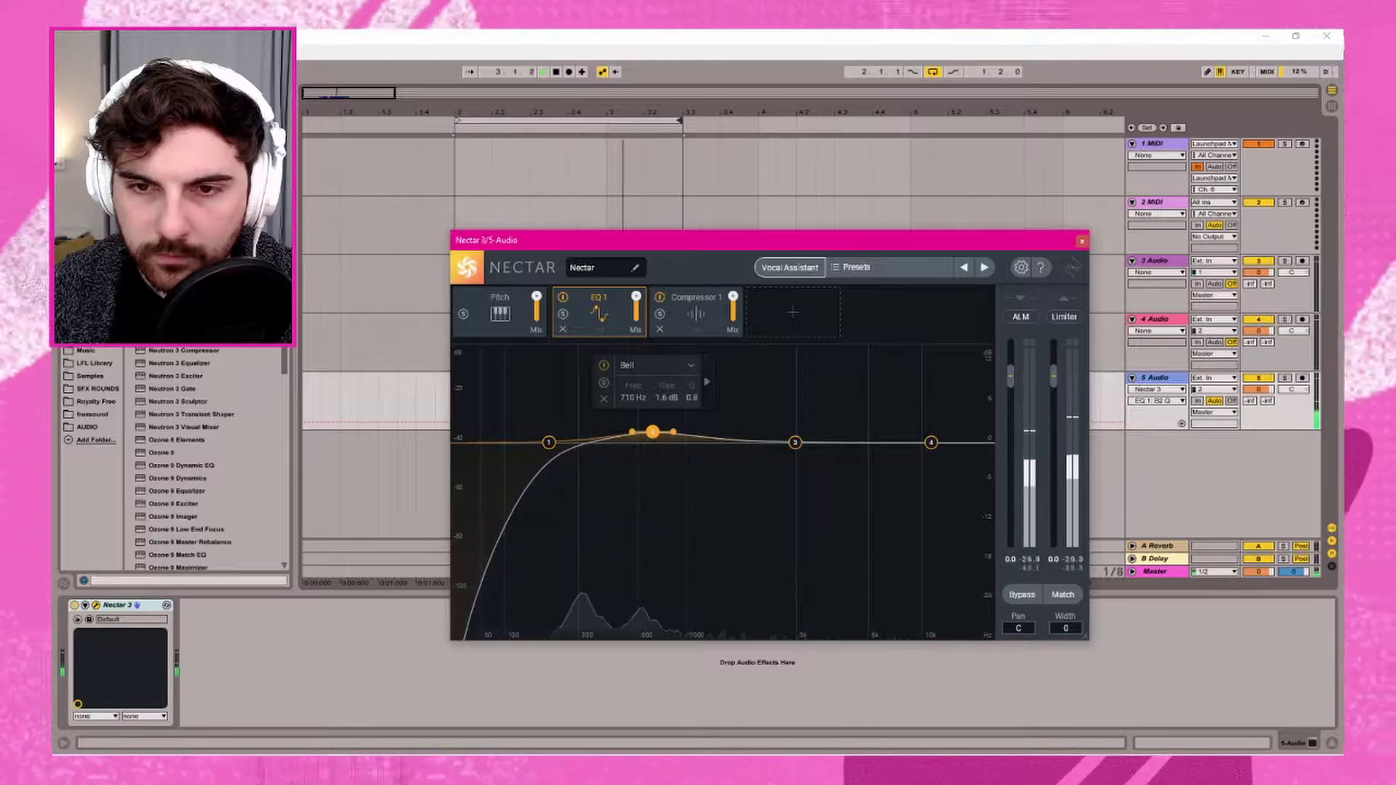
- Try cutting EQ band 3 by about 2 dB at 2232 Hz and boosting the high shelf by about 1.1 dB at 4173 Hz
click(796, 442)
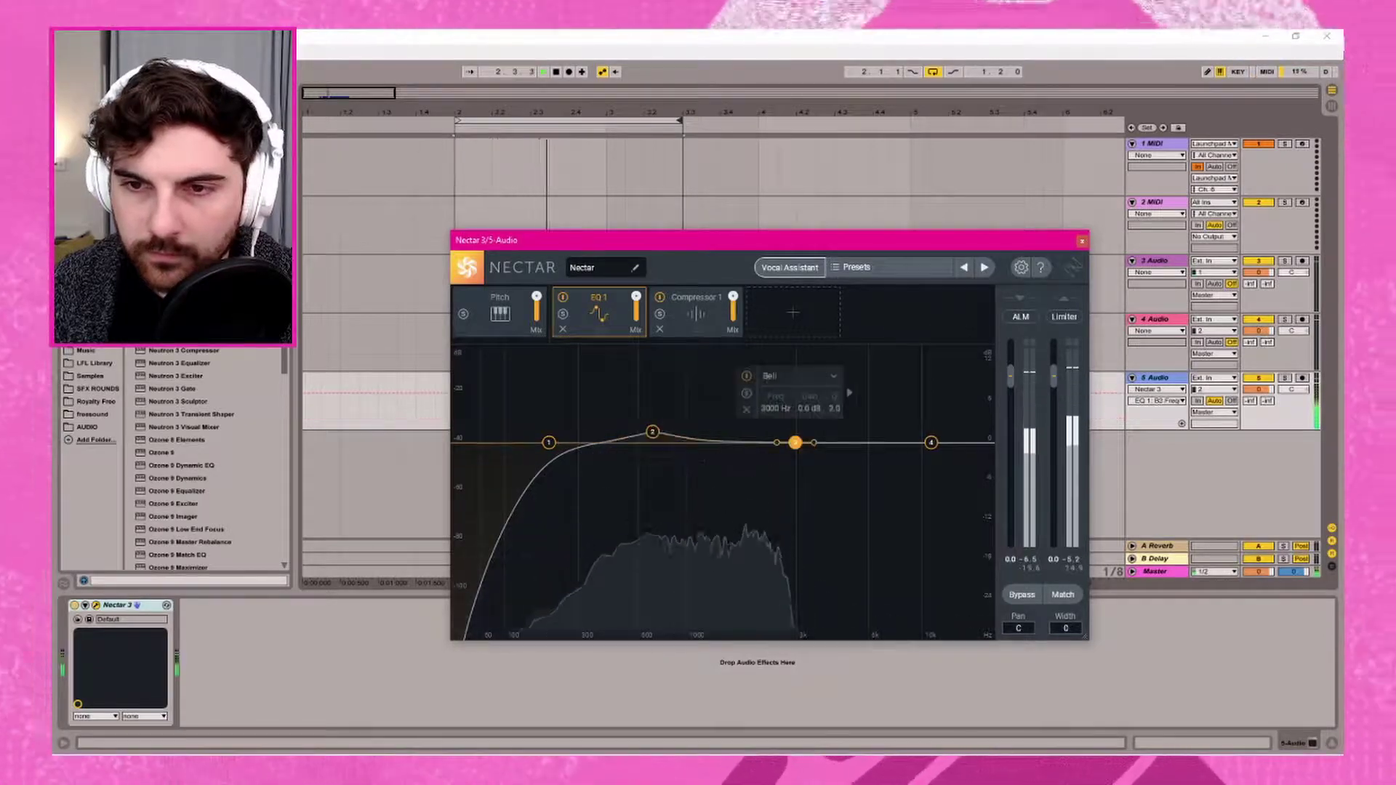
drag(795, 442, 764, 455)
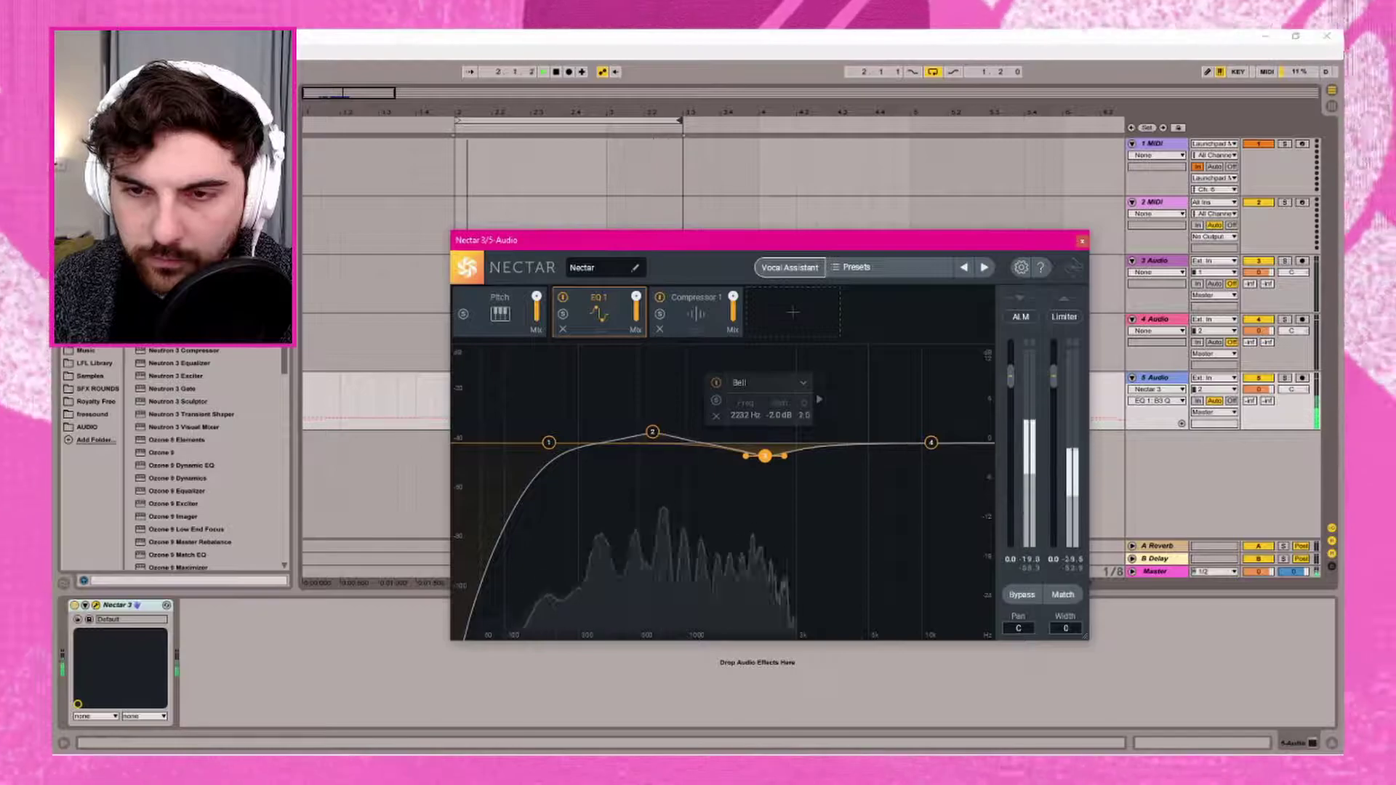
drag(930, 442, 820, 431)
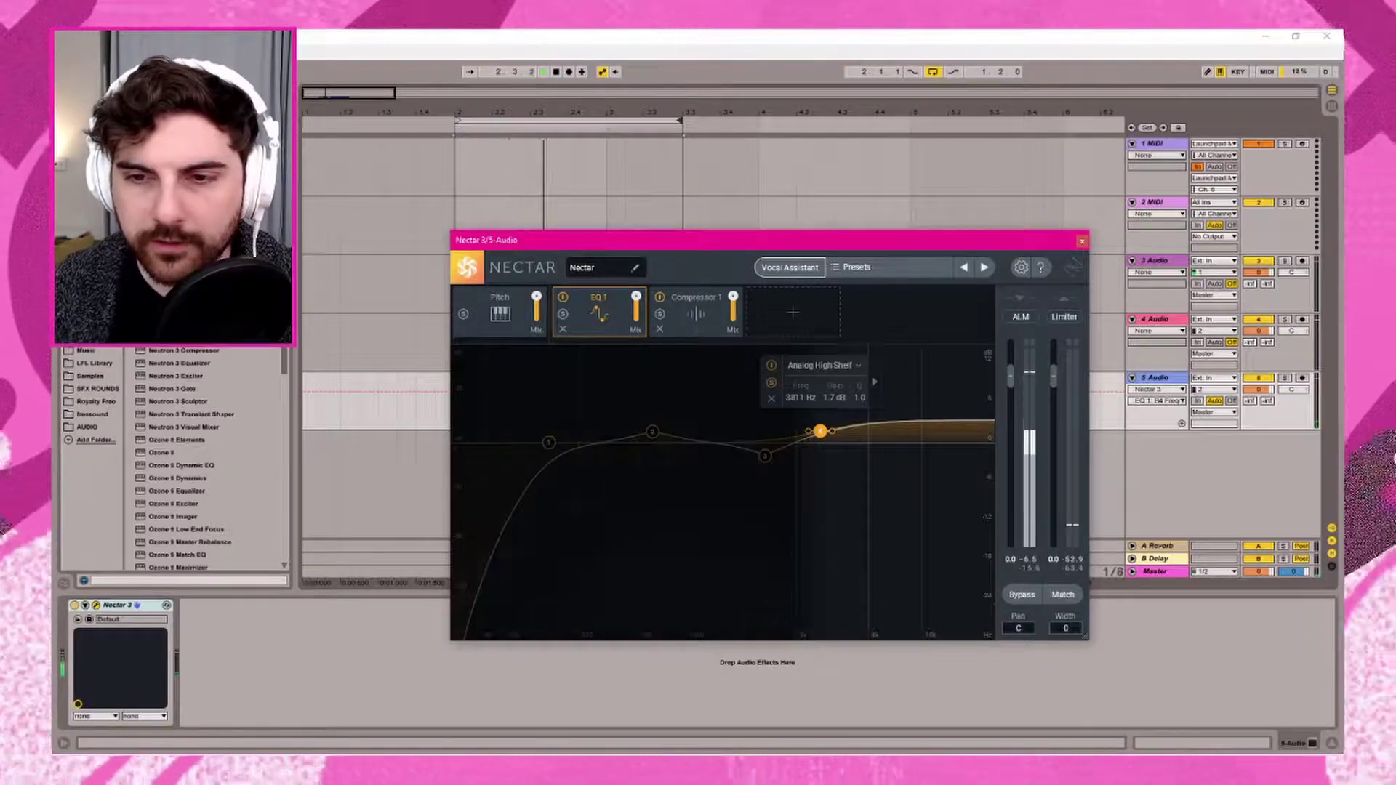
drag(820, 431, 821, 433)
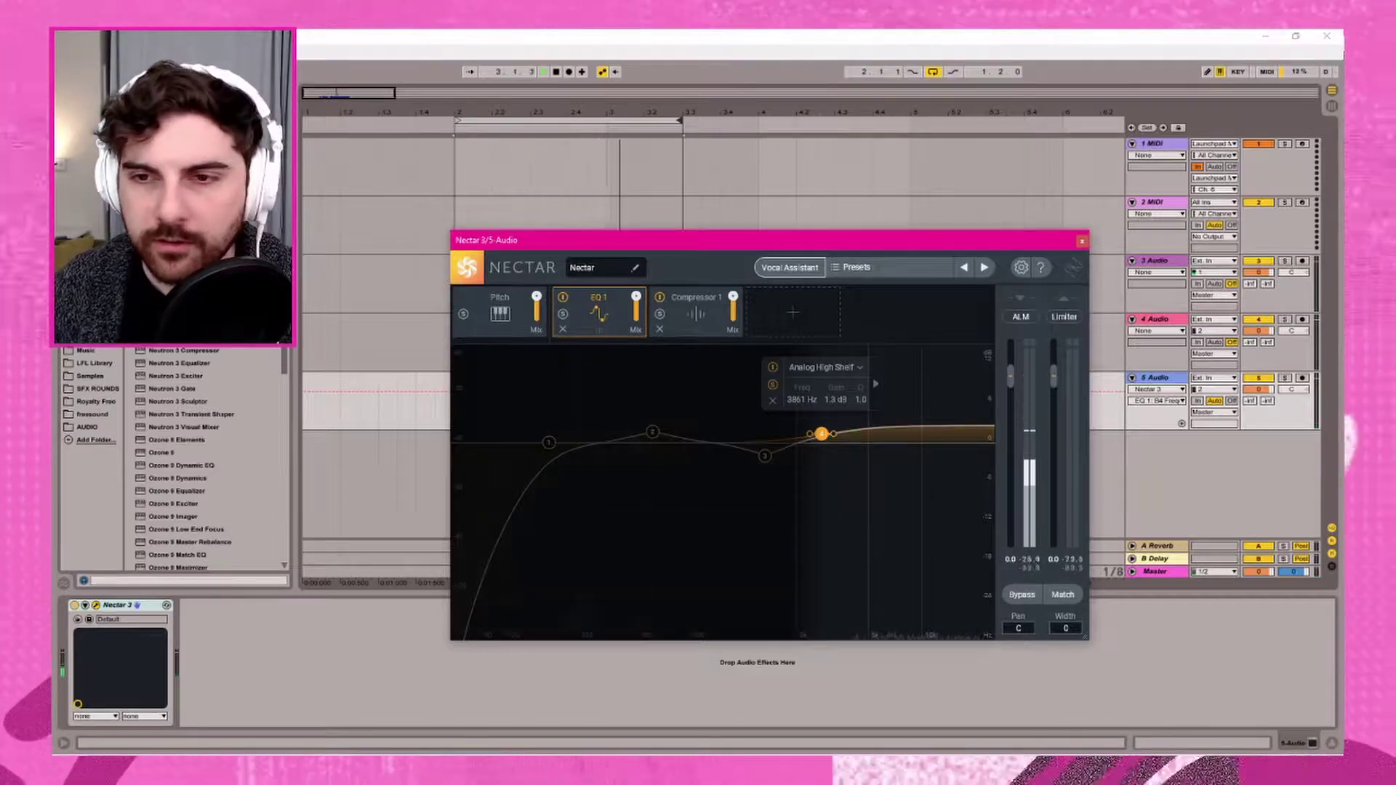
mouse_move(821, 434)
mouse_down()
mouse_move(836, 434)
mouse_move(825, 437)
mouse_up()
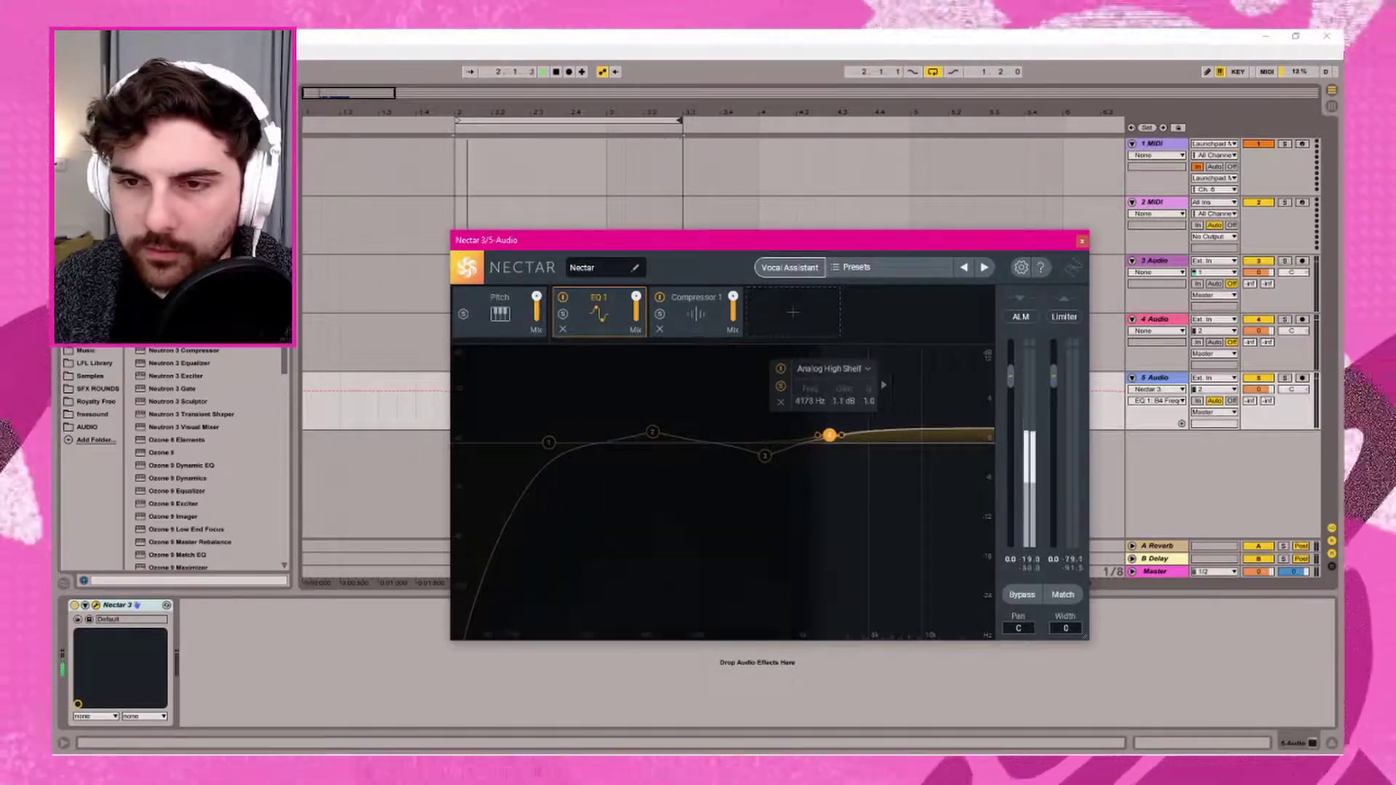
- Change EQ band 4 to a Flat Lowpass with a lower cutoff, and boost band 3 by 3.1 dB at 2432 Hz
click(826, 370)
mouse_move(833, 450)
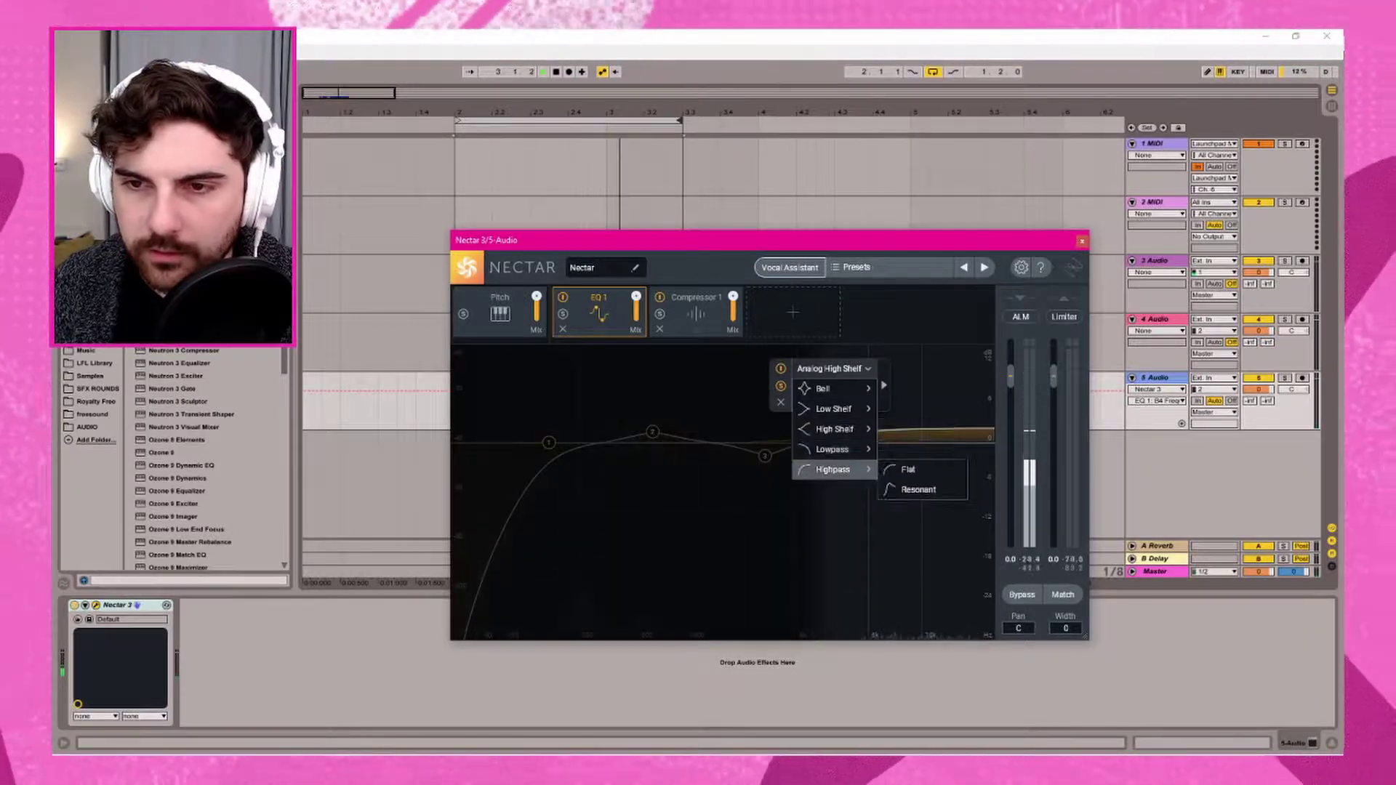
click(908, 449)
click(829, 376)
click(829, 376)
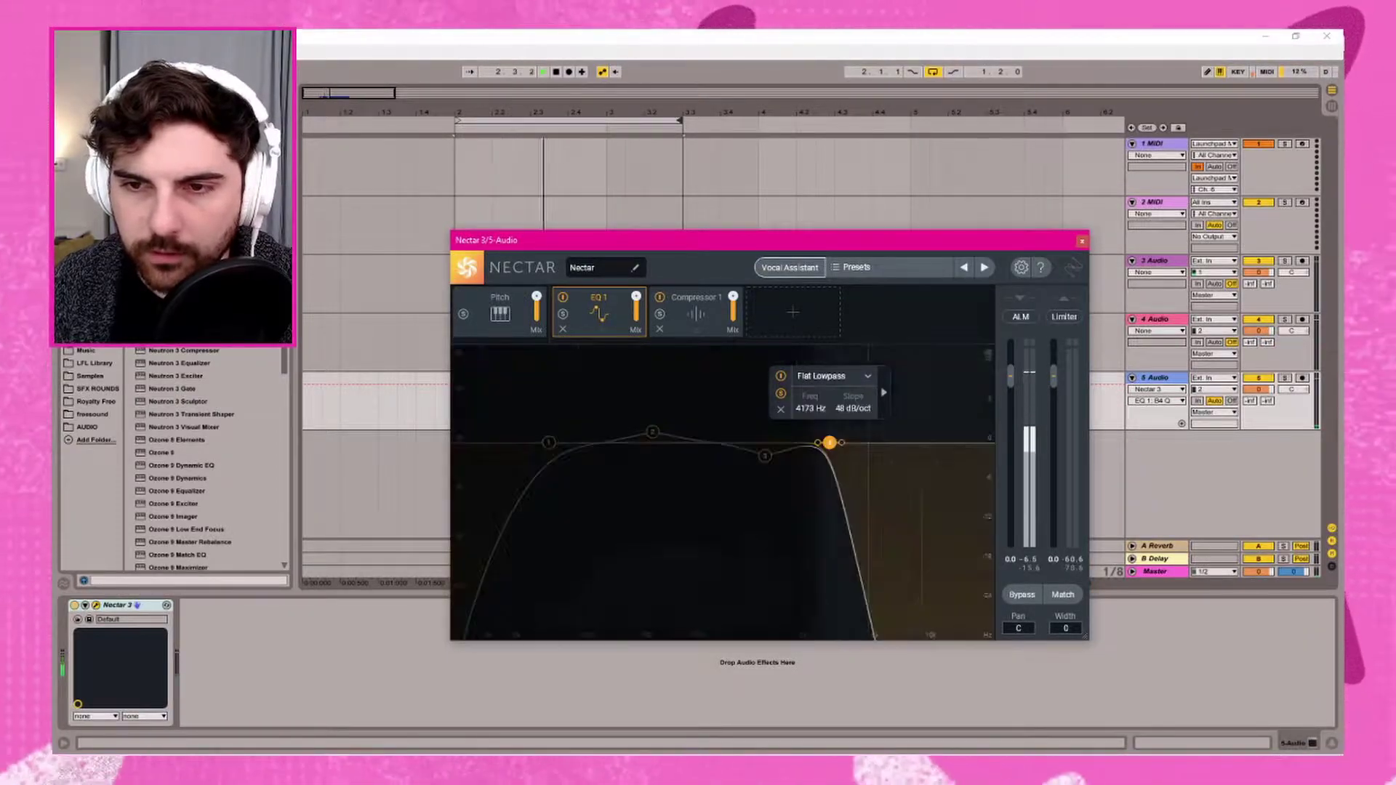
drag(829, 442, 773, 422)
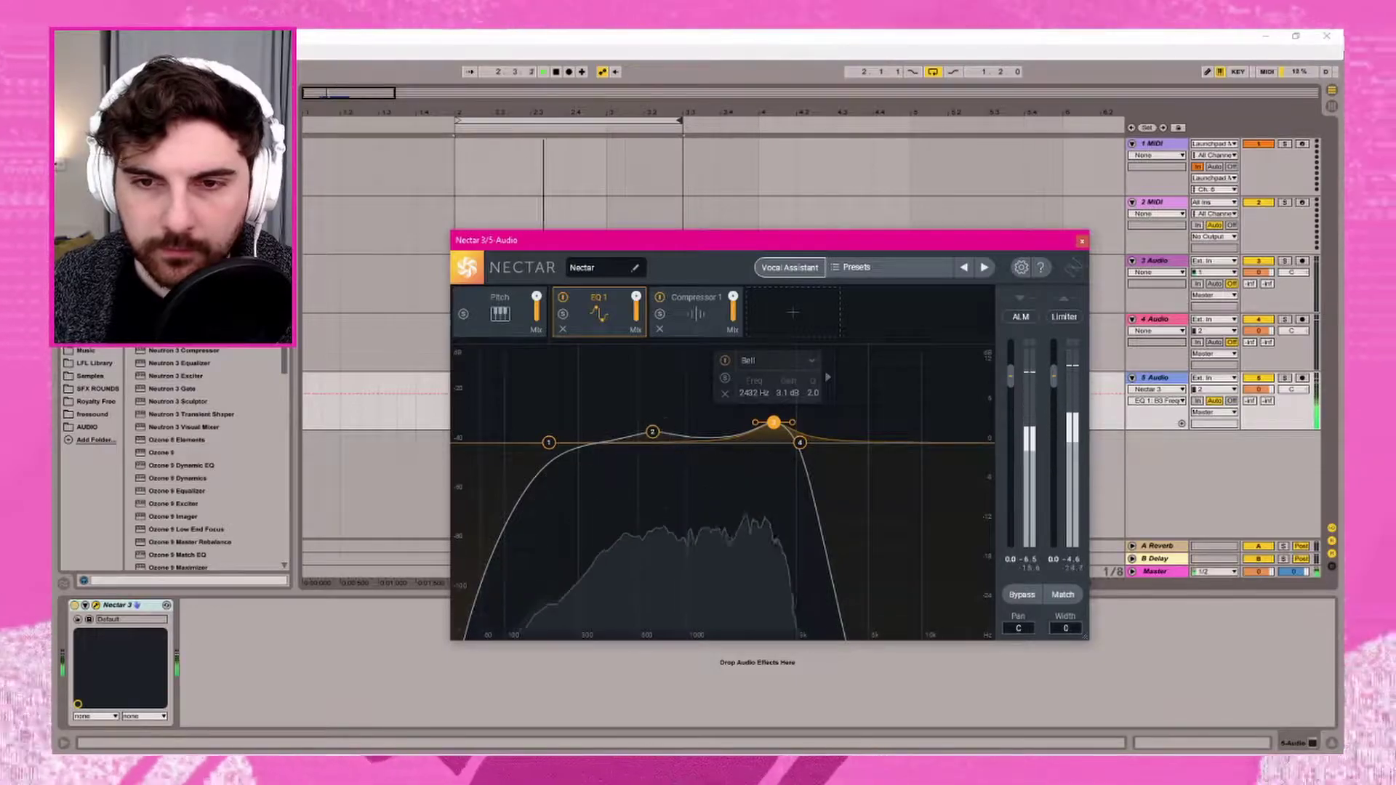
- Set the pitch correction strength to 97 % and the compressor threshold to -14.6 dB, closing Nectar and stopping playback
click(500, 311)
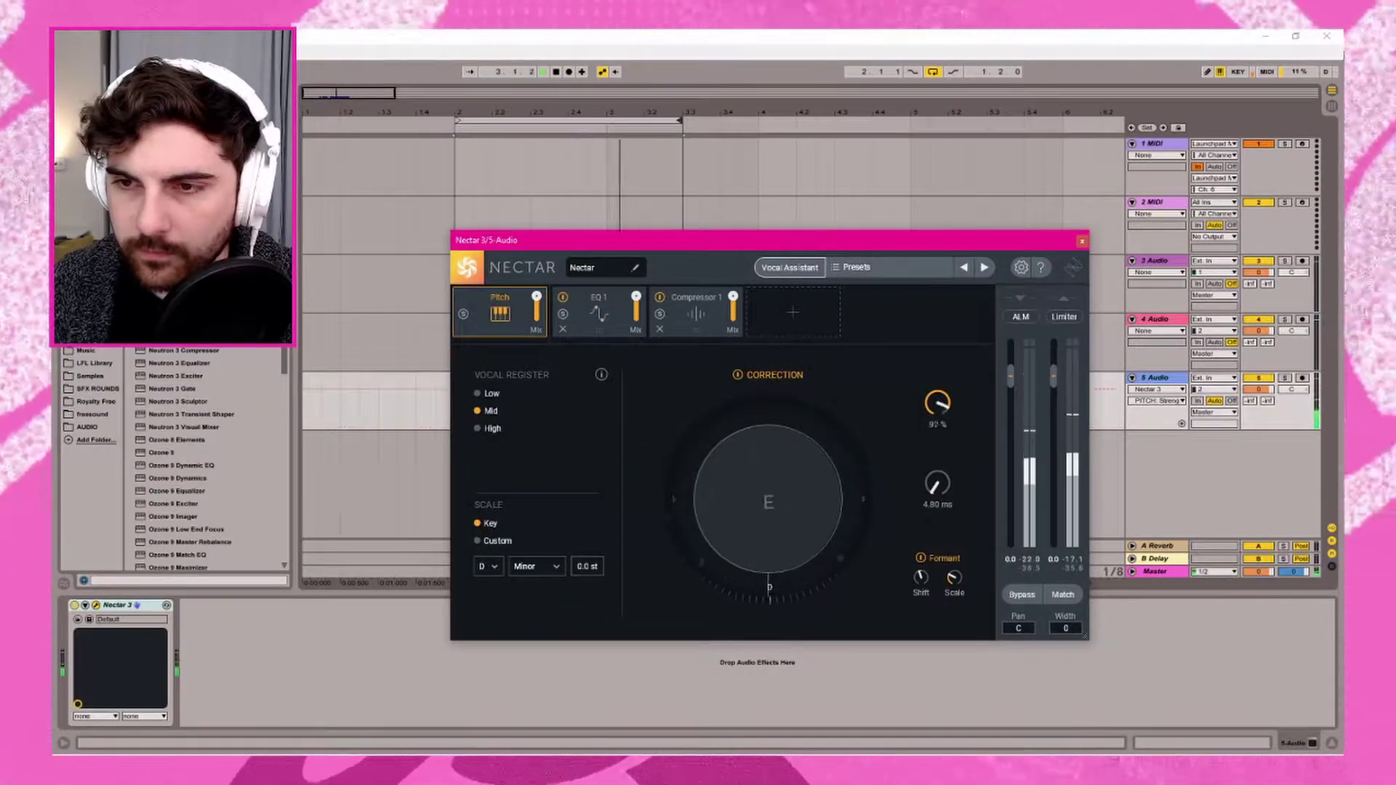
click(695, 313)
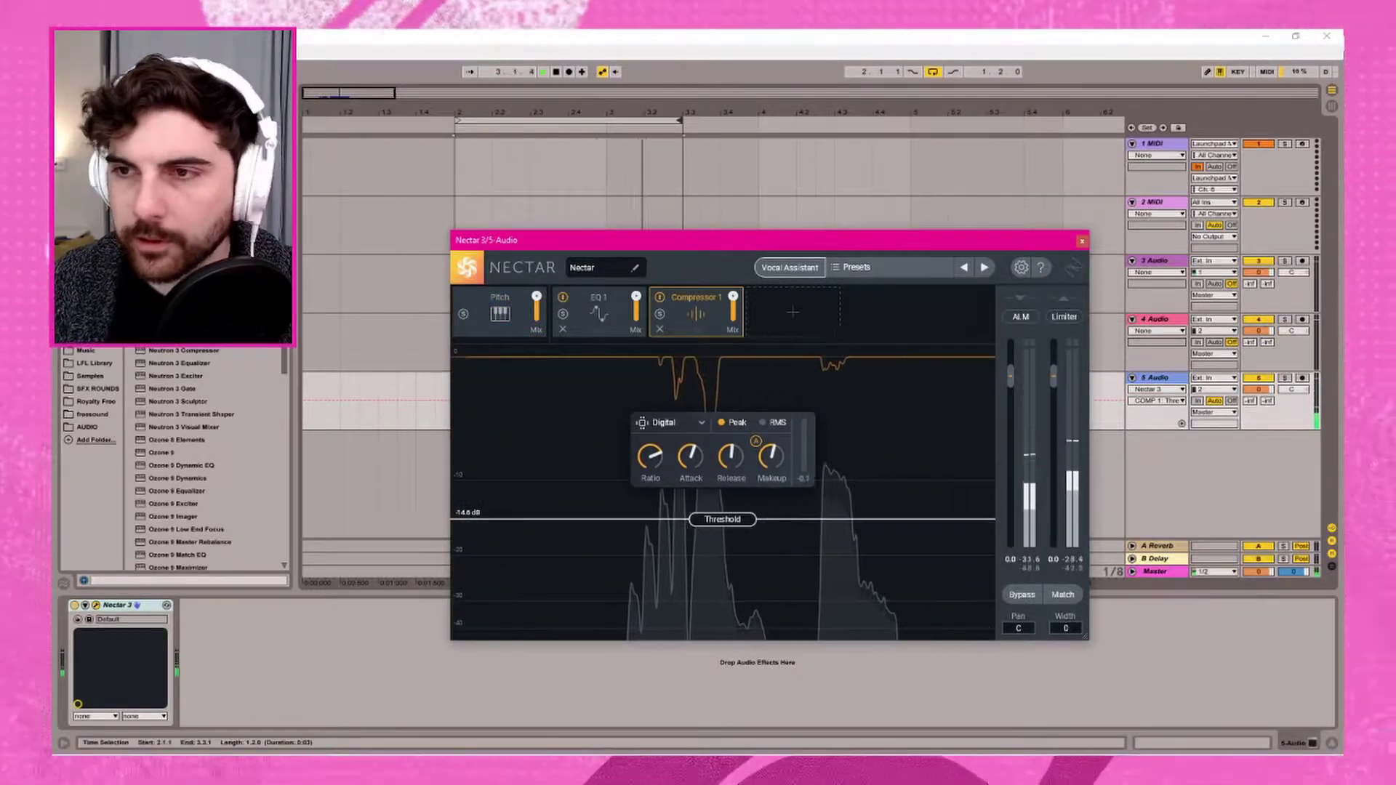
click(1082, 240)
key(space)
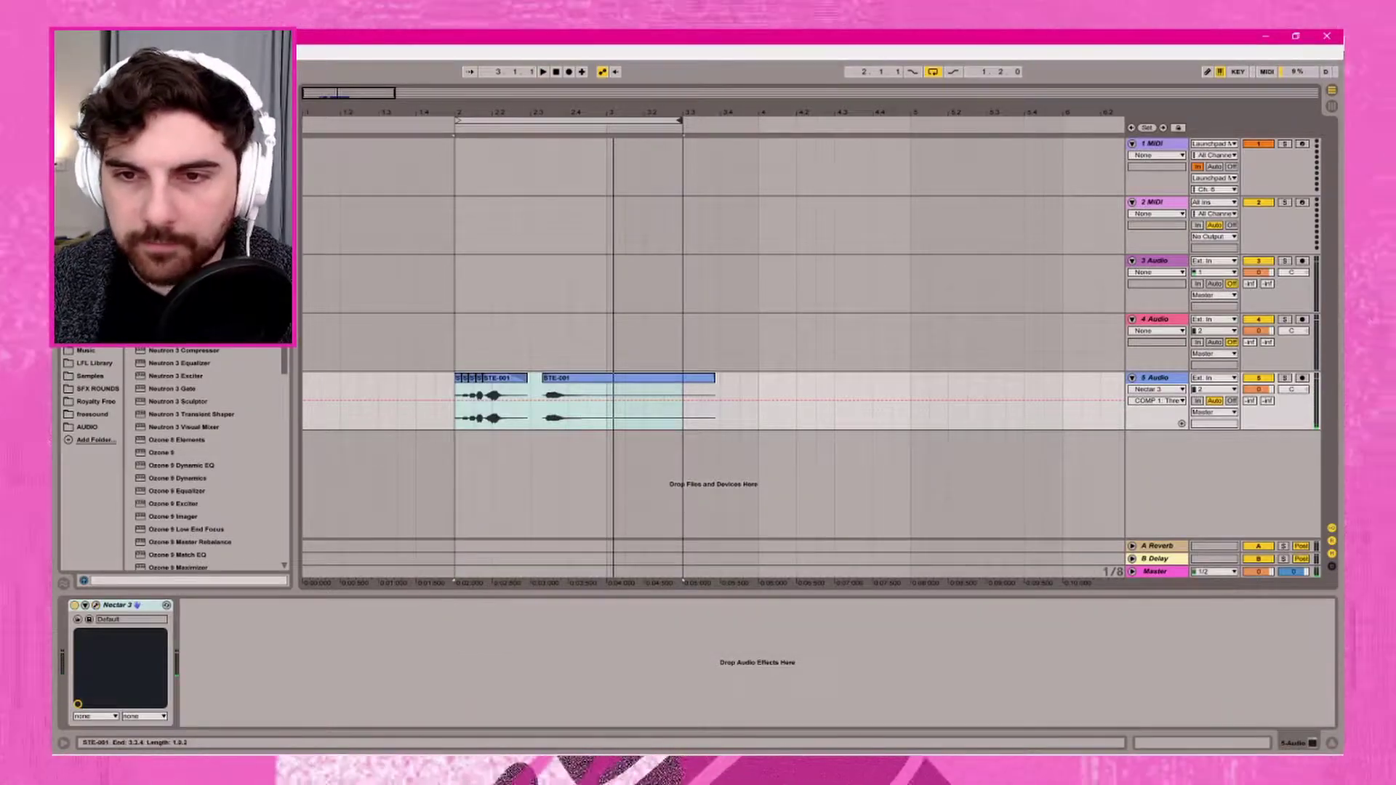
- Shorten the last clip on 5 Audio to end just after bar 3 and give it a long fade-out
drag(715, 378, 677, 378)
click(1156, 390)
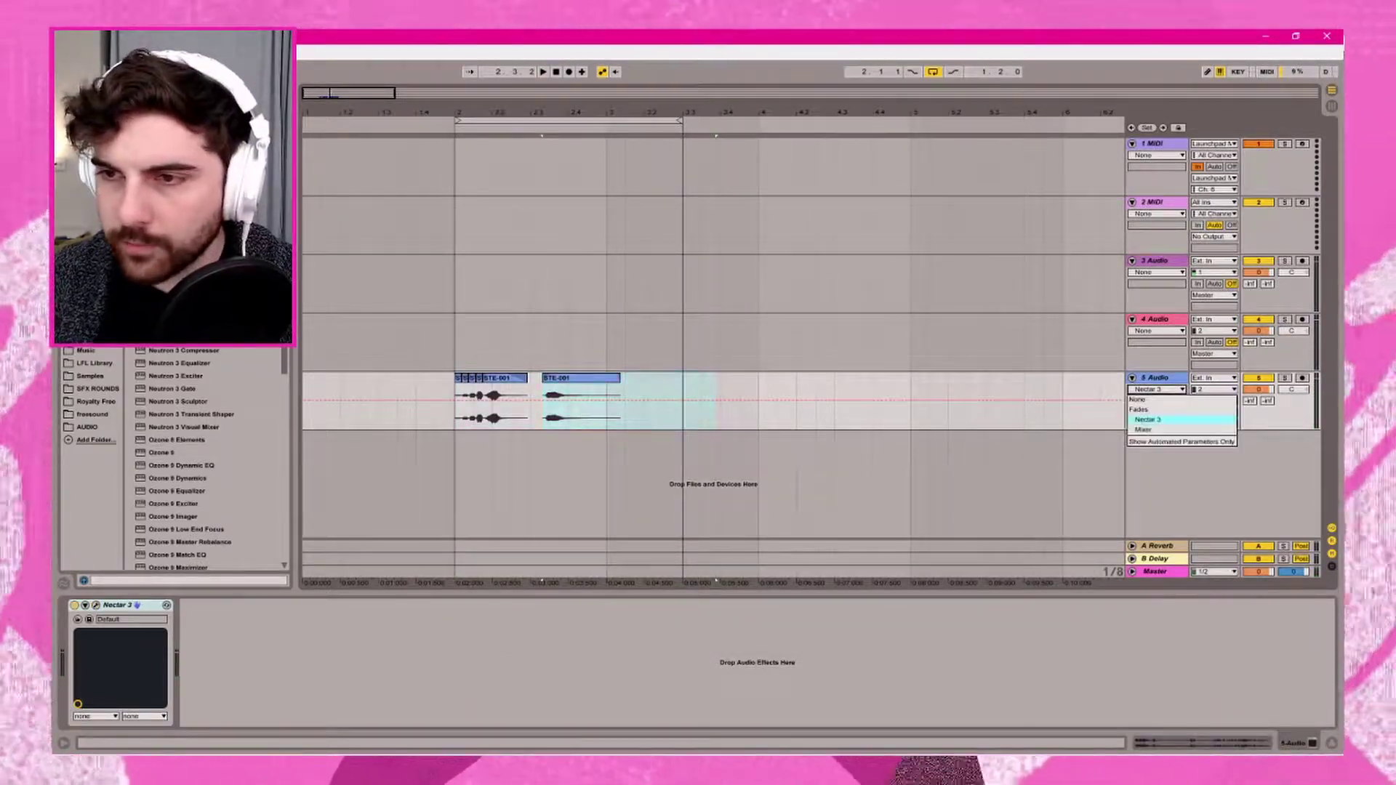
click(1156, 409)
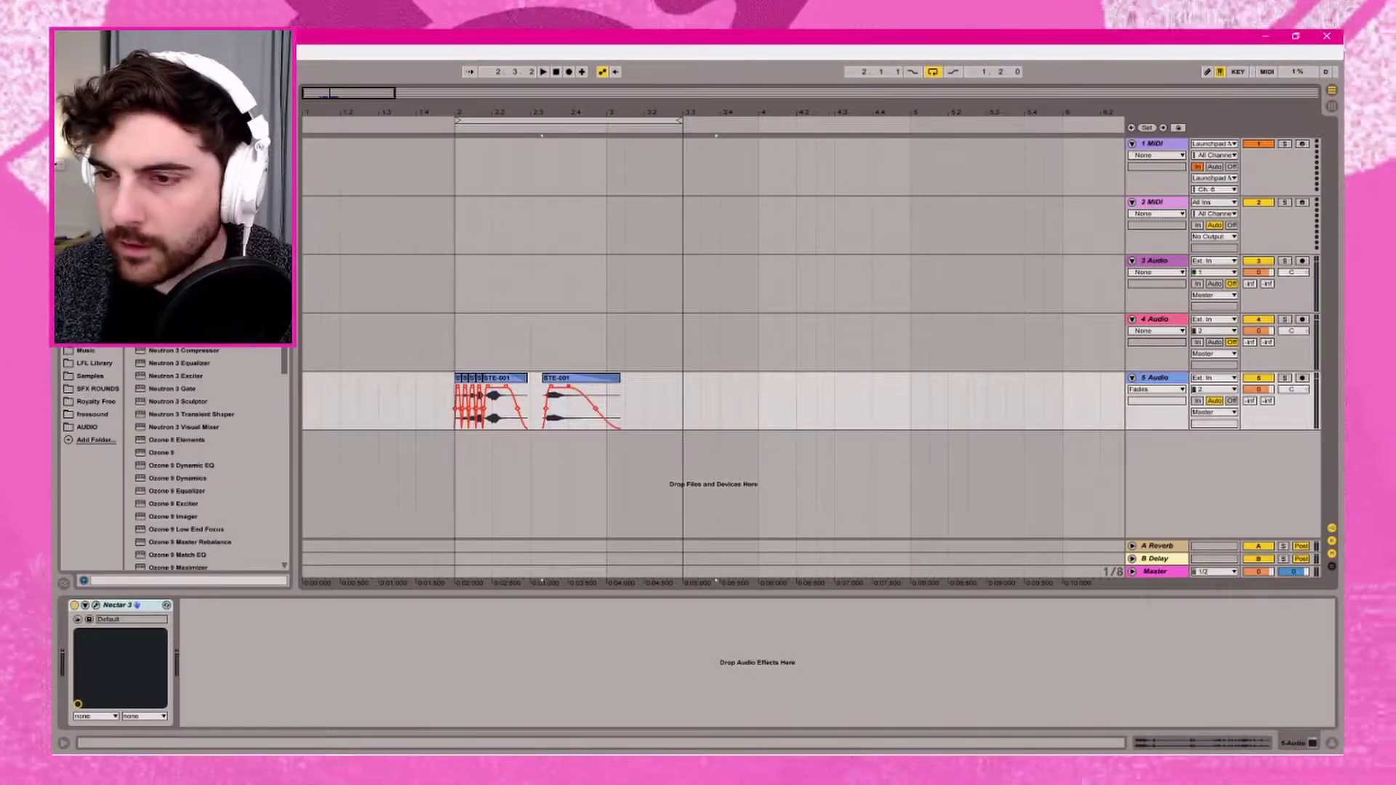
right_click(1147, 378)
click(1172, 415)
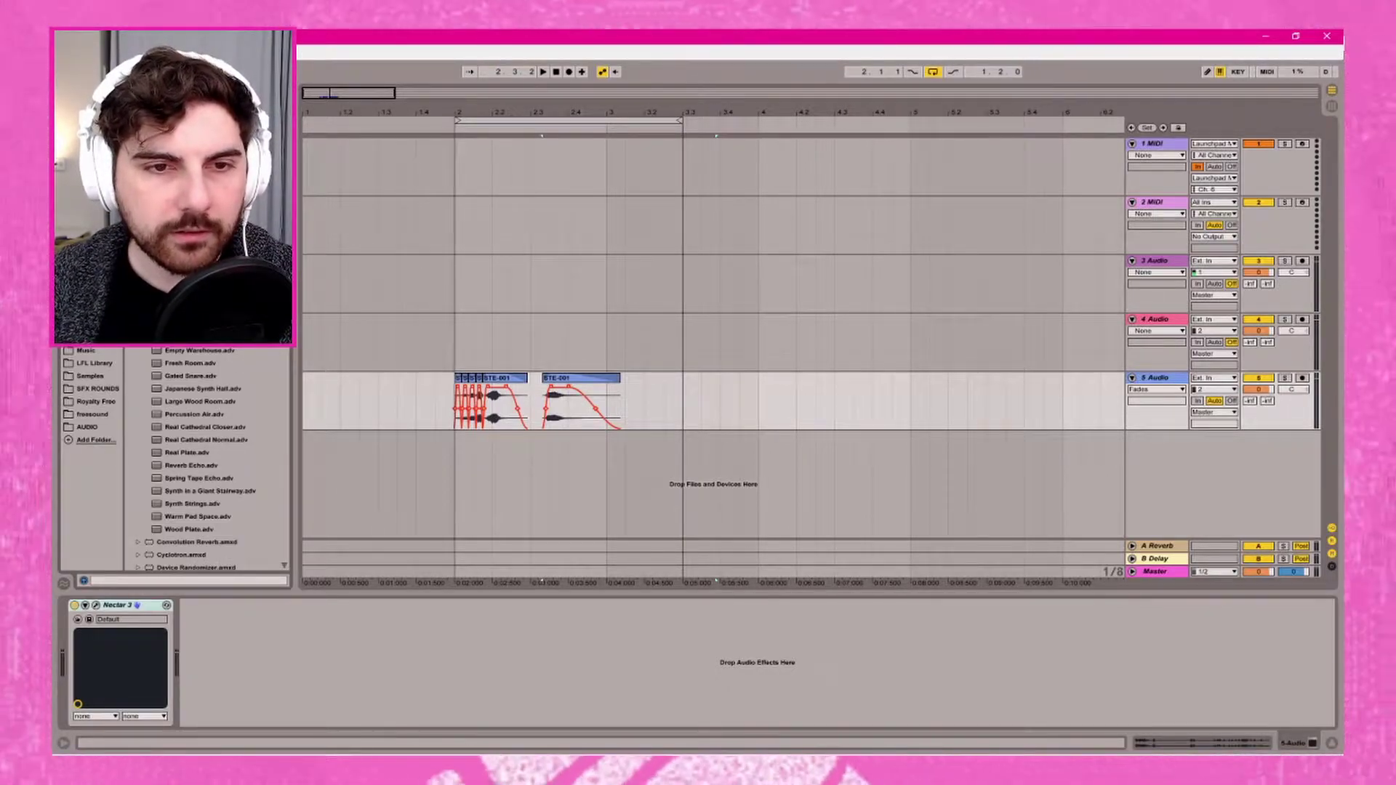
- Load the Large Wood Room reverb preset on the 5 Audio track after Nectar 3 and play the tag
click(200, 401)
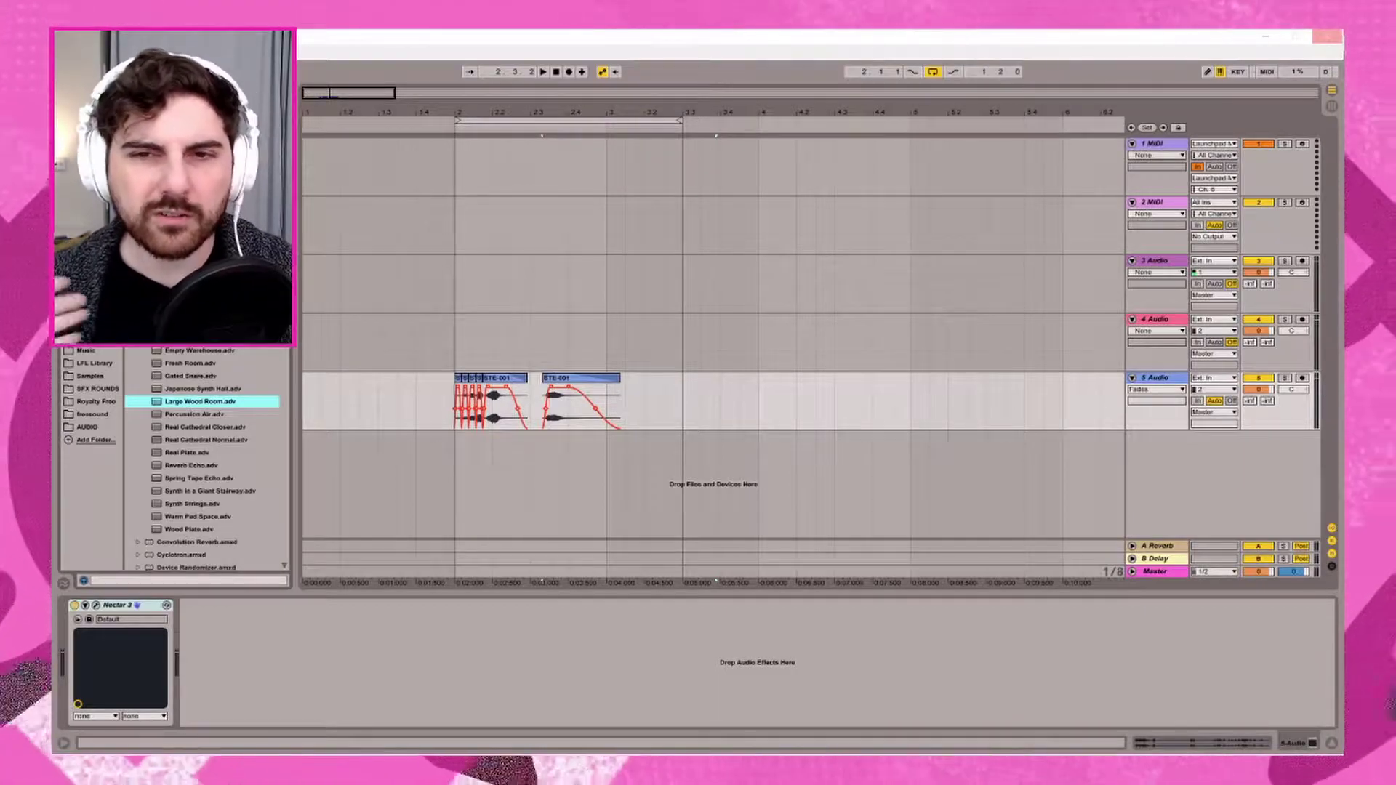
key(Return)
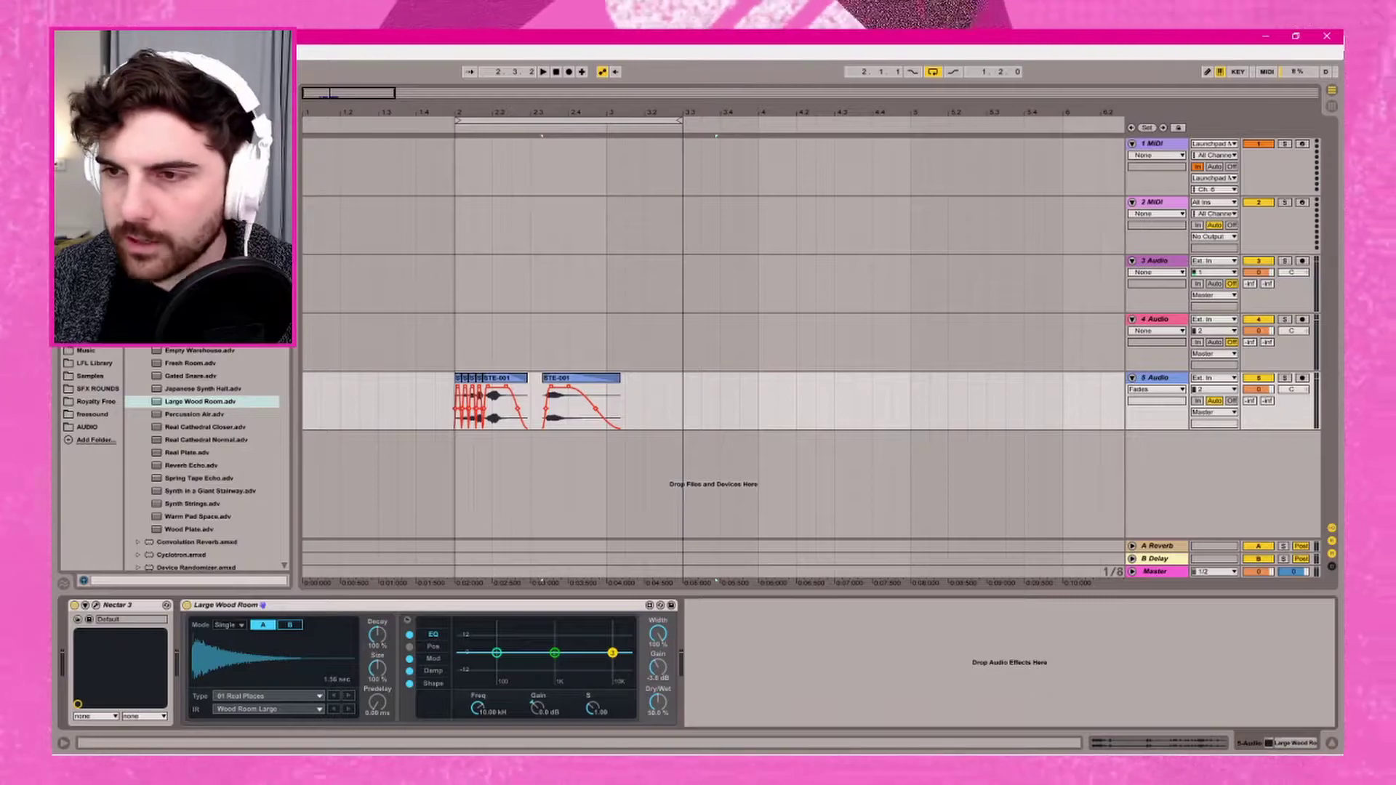
click(1156, 389)
click(1163, 430)
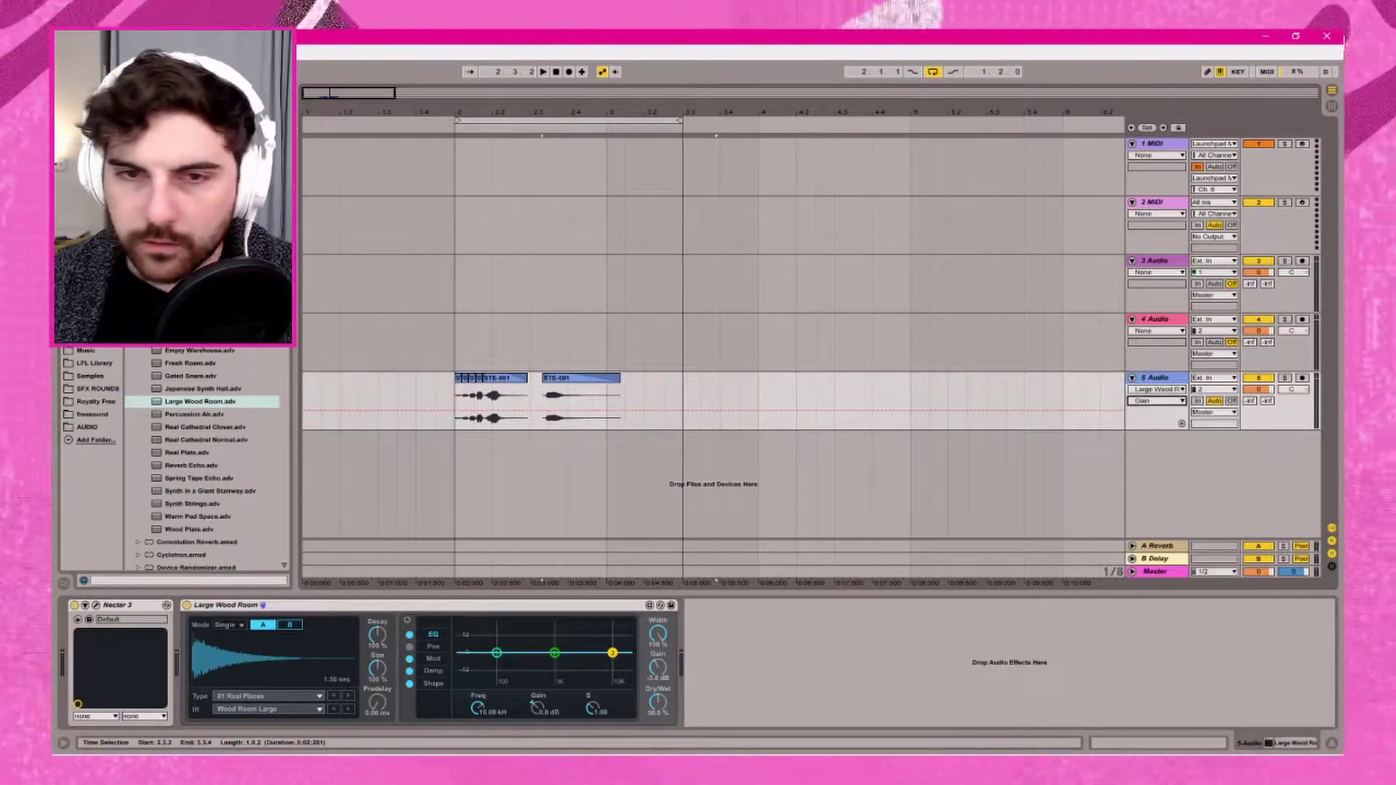
key(space)
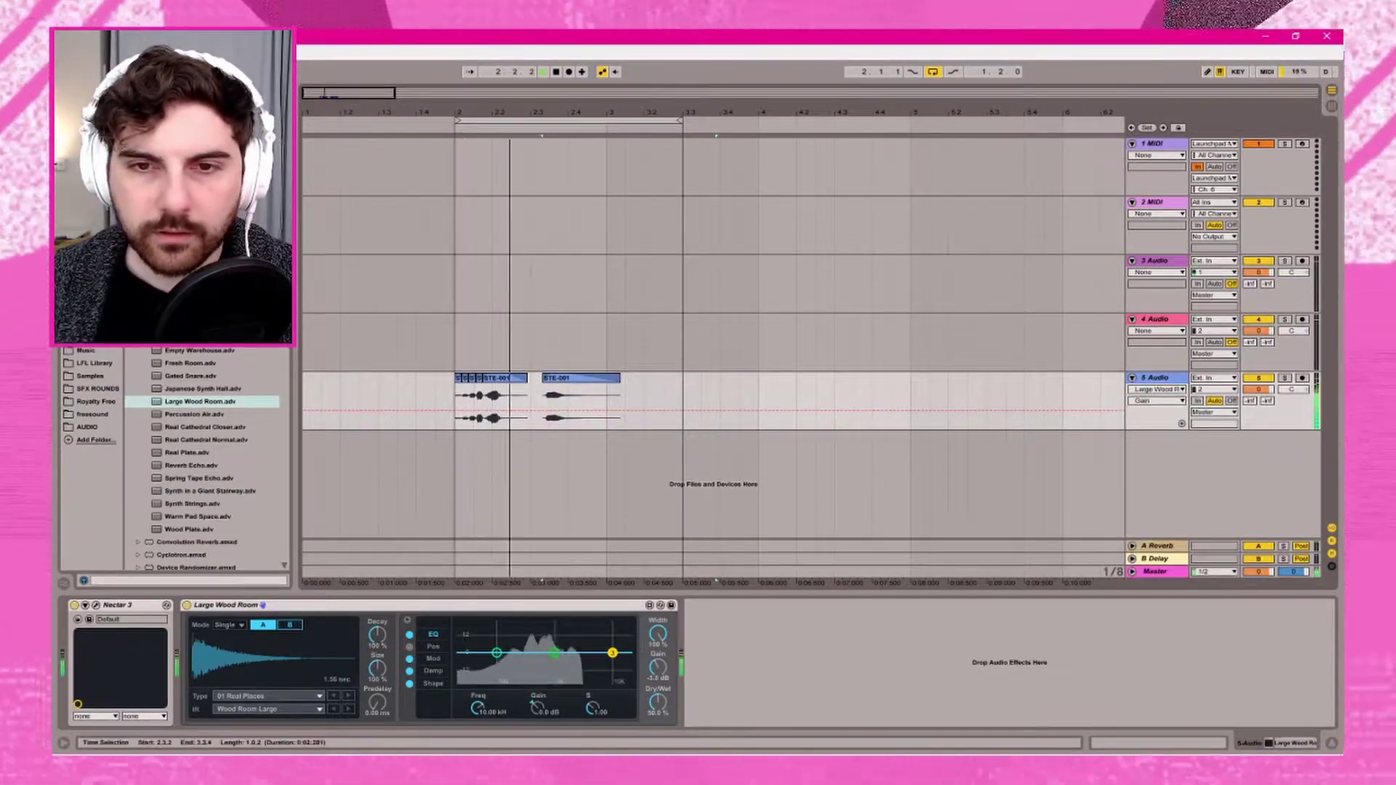
key(space)
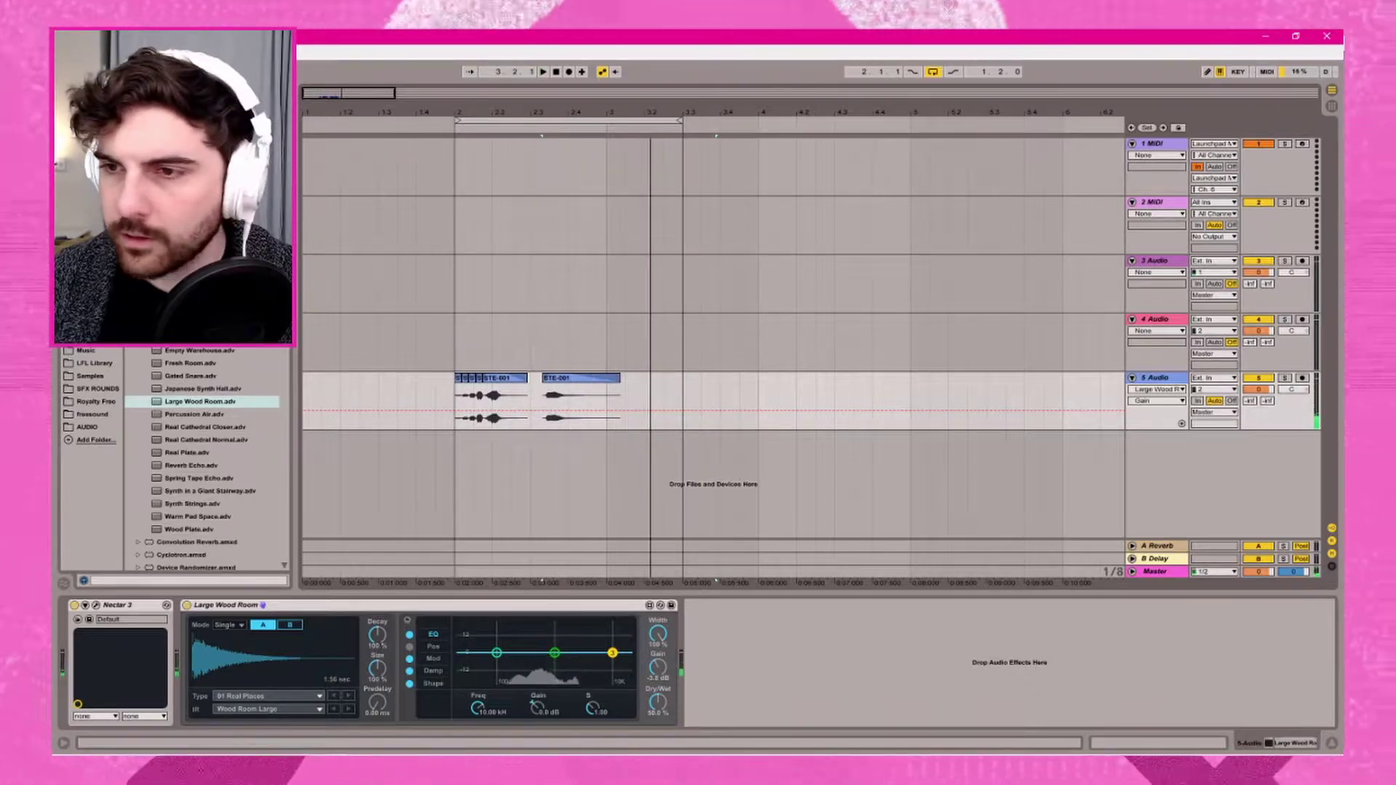
- Automate the reverb's Dry/Wet down to about 5 % during the words, ramping up to about 42 % after the last clip
click(1158, 401)
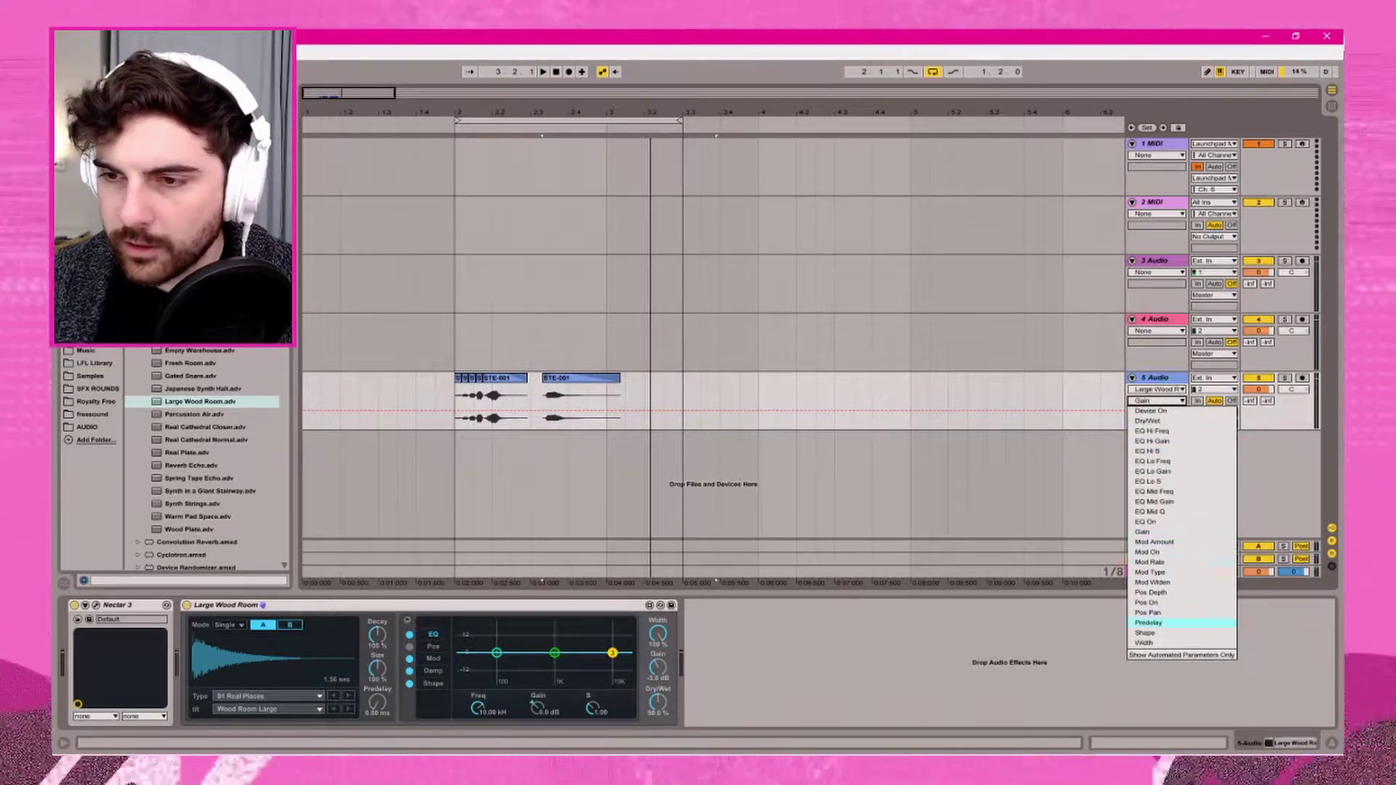
click(1148, 421)
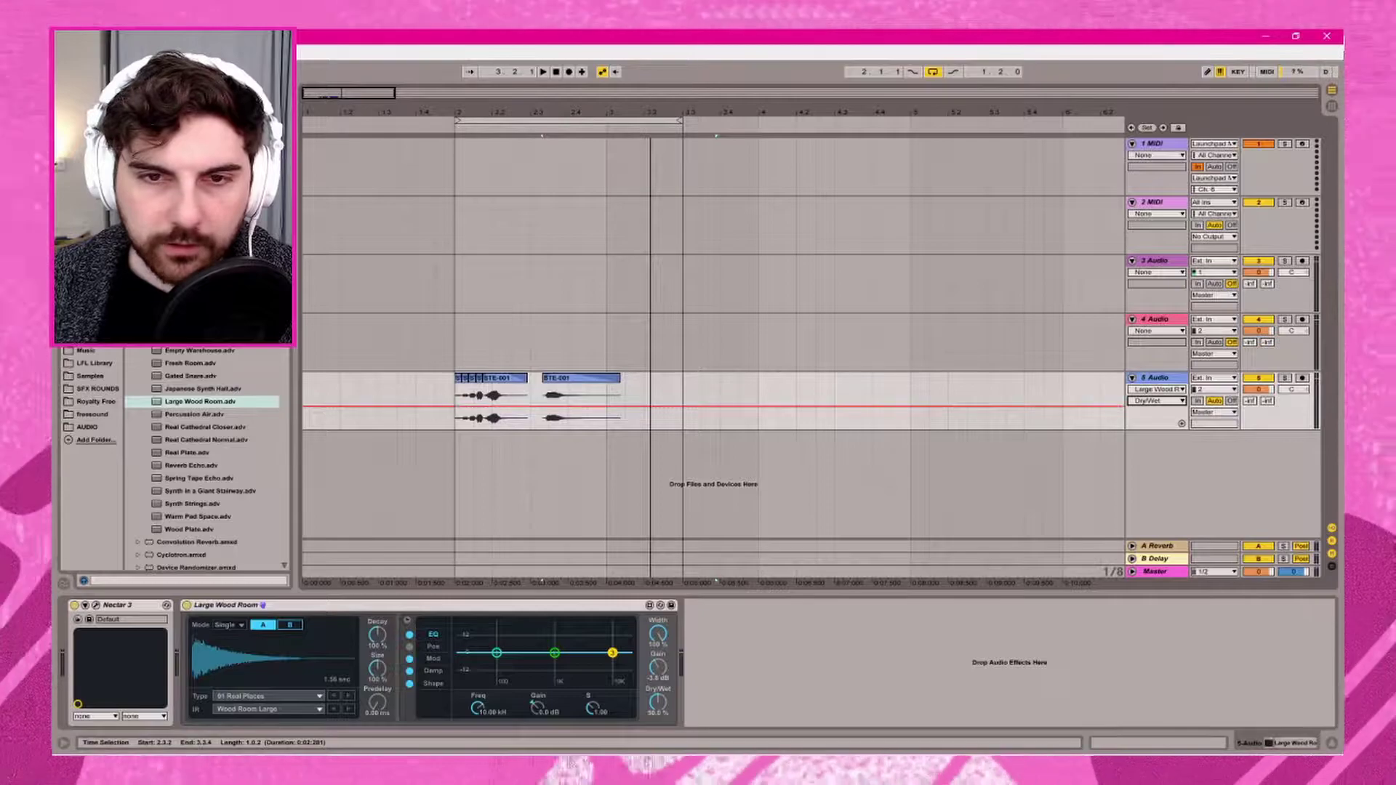
drag(468, 406, 469, 427)
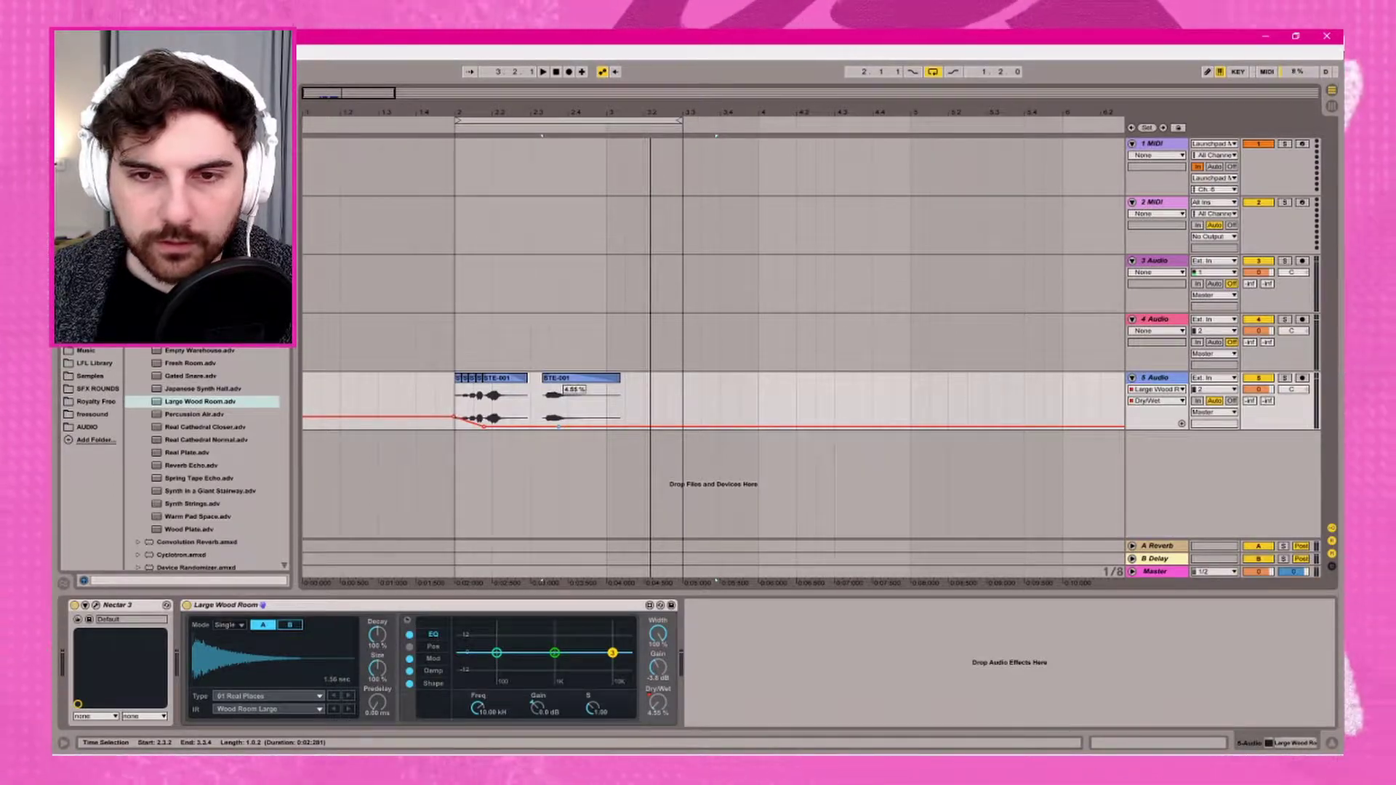
drag(568, 427, 588, 413)
key(space)
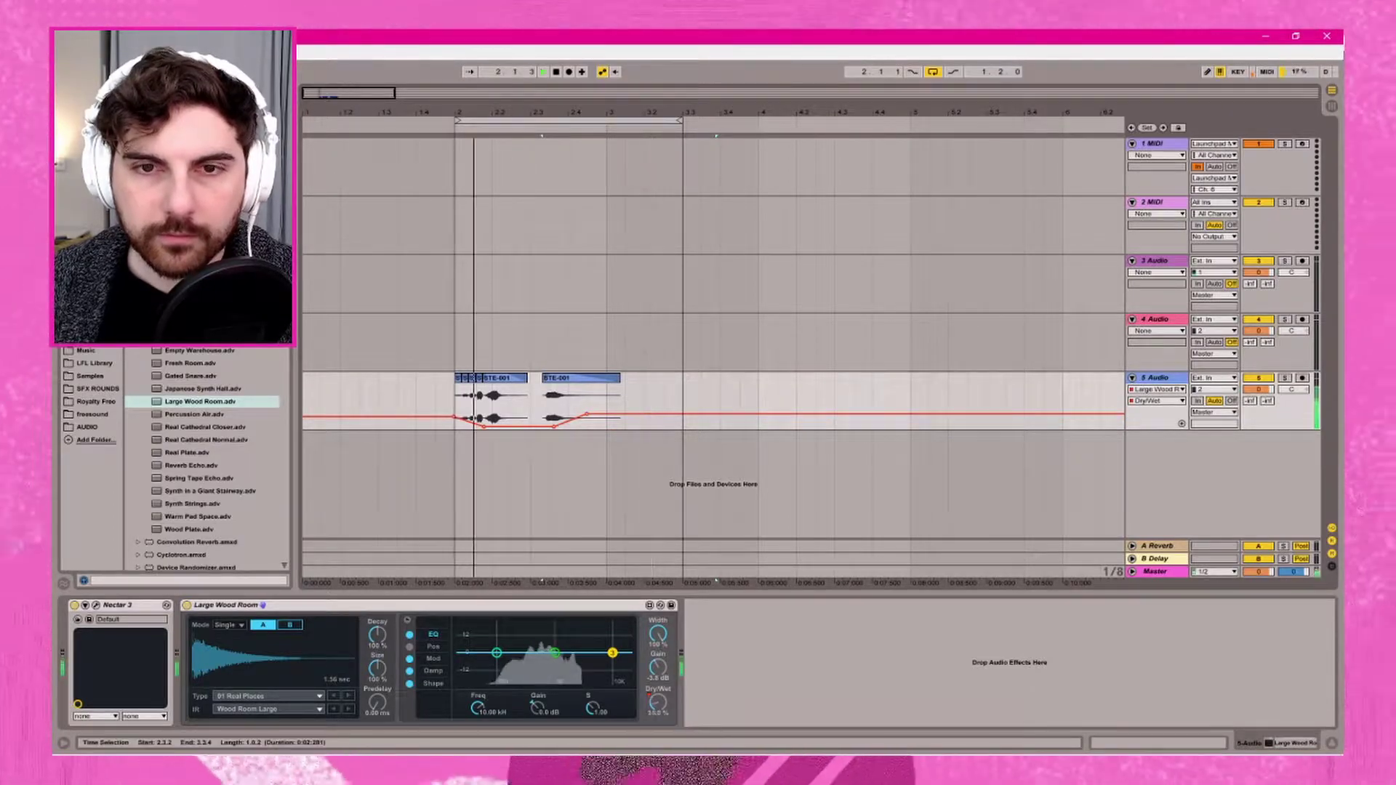
key(space)
drag(588, 413, 612, 412)
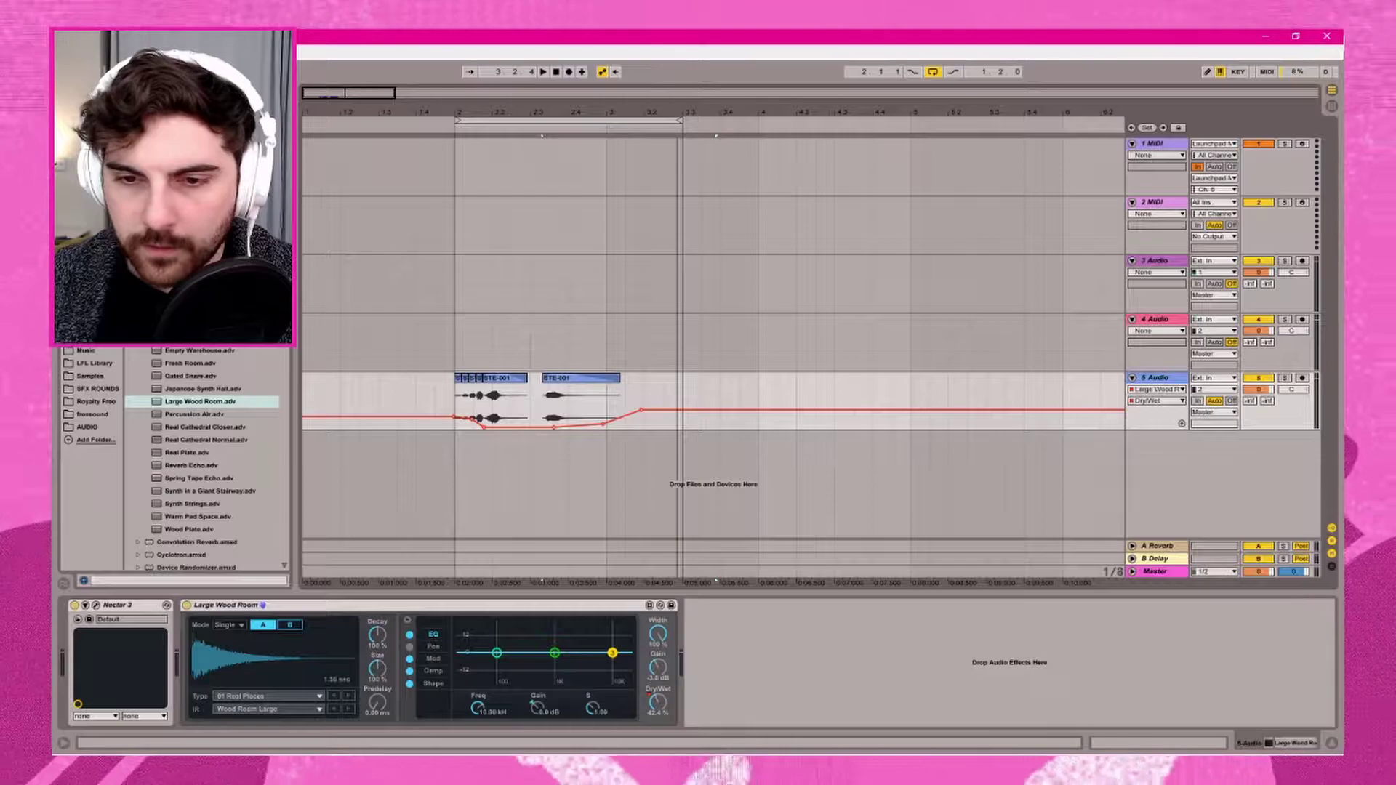
- Set the reverb's gain to -6.3 dB and its size to 137 %, playing the tag to check
drag(657, 667, 657, 675)
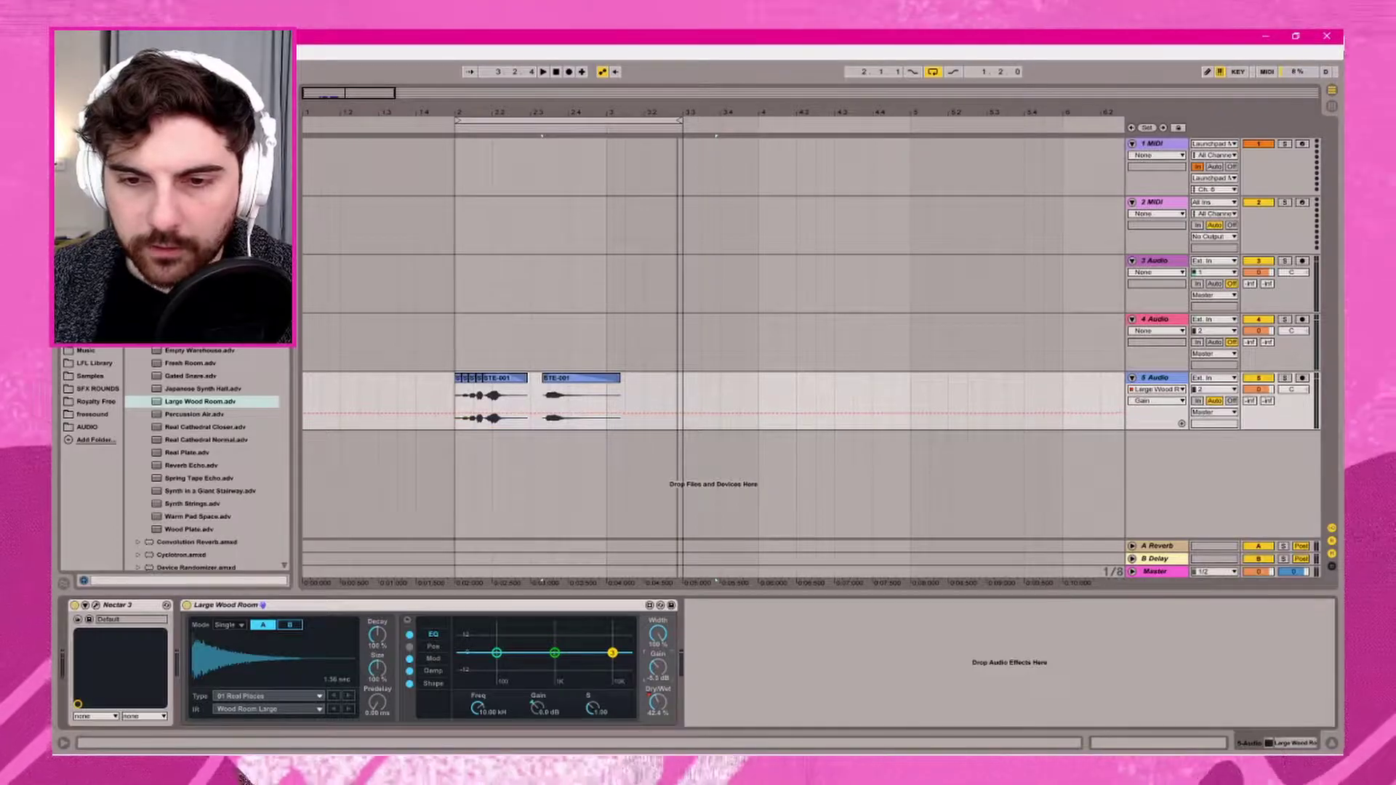
key(space)
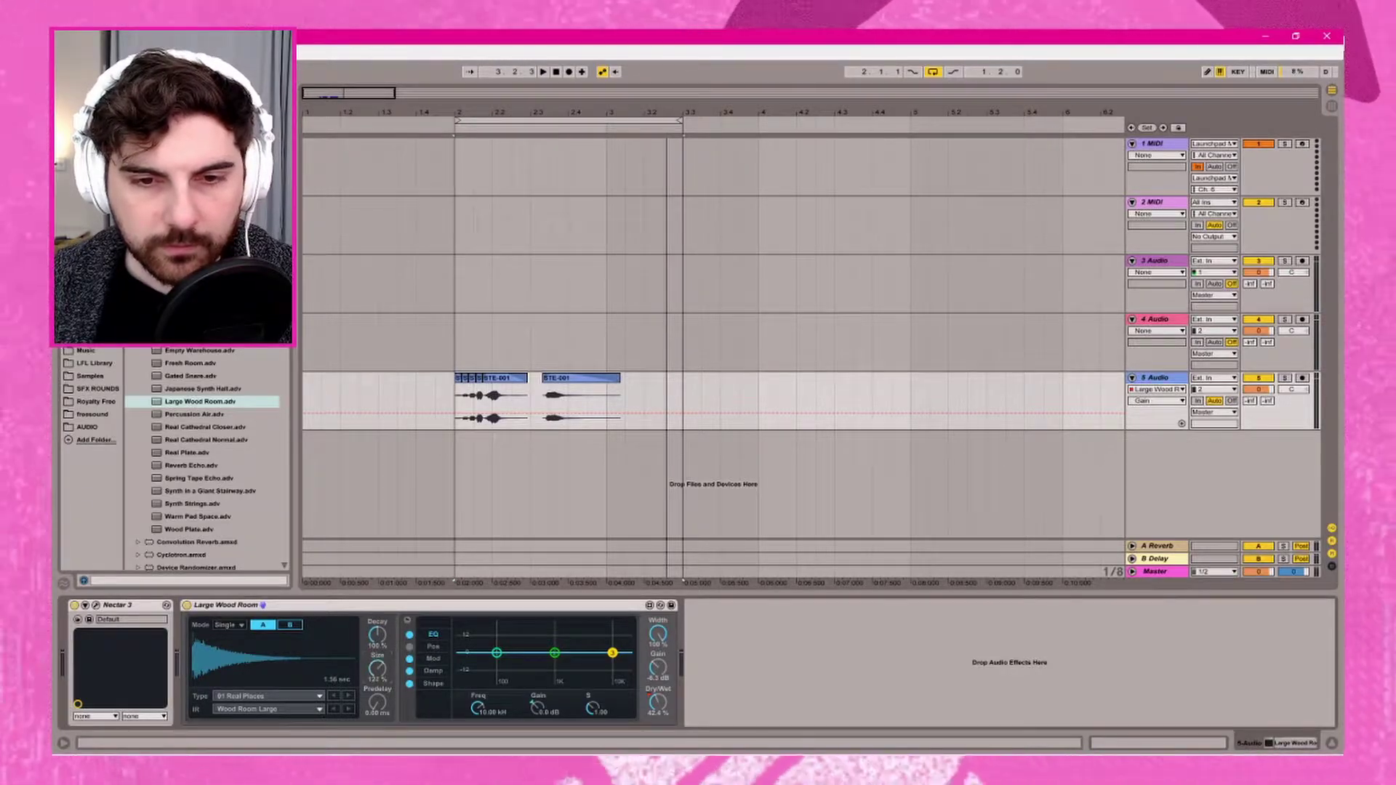
key(space)
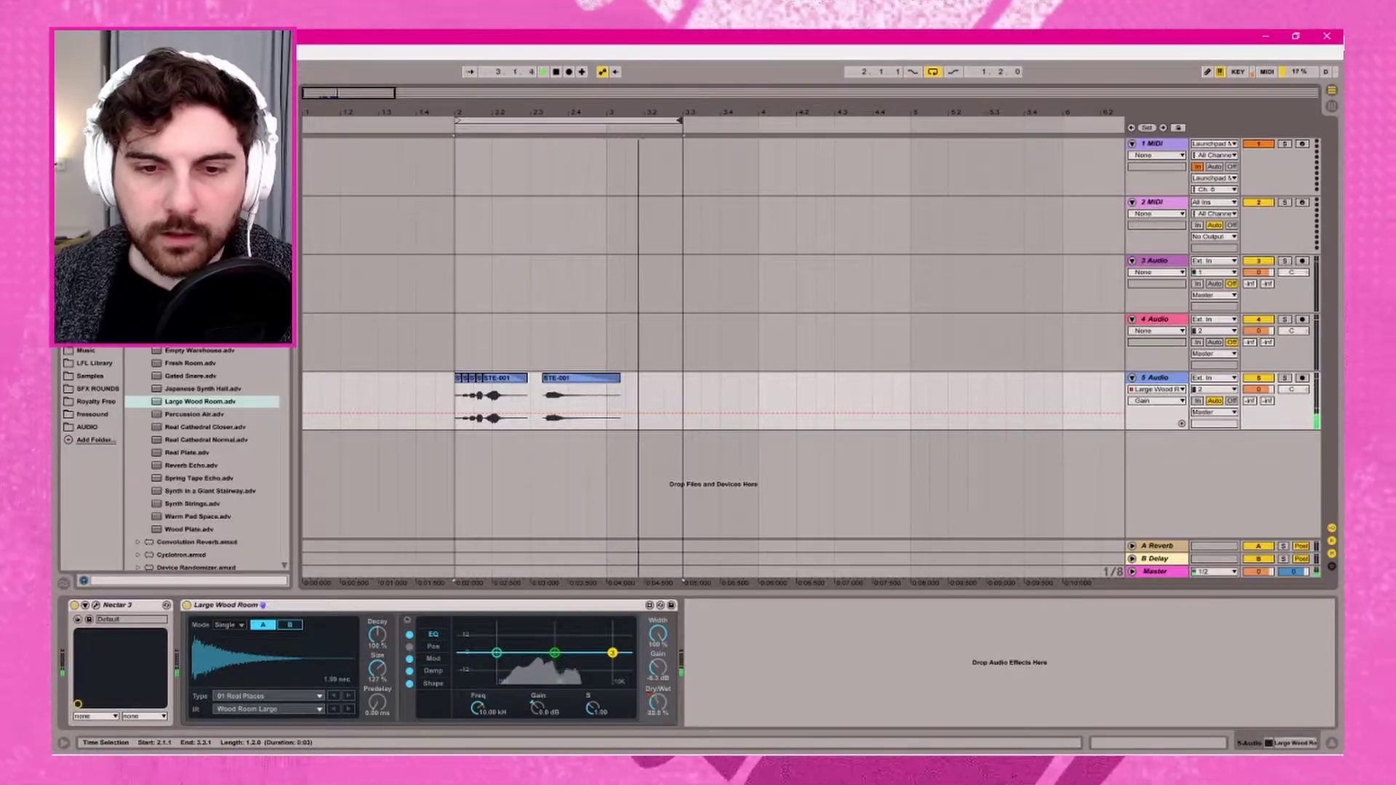
key(space)
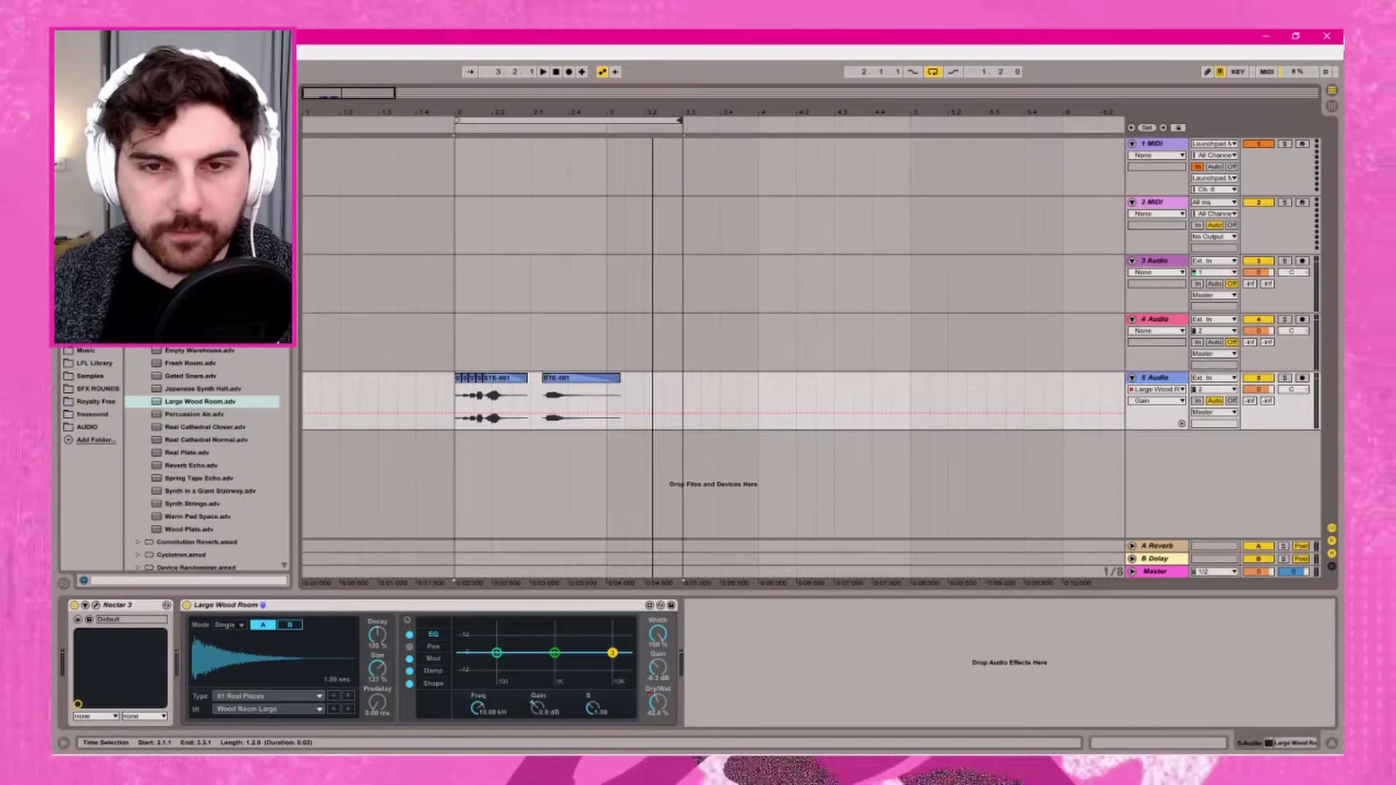
- Play the tag again and shorten the reverb's decay
key(space)
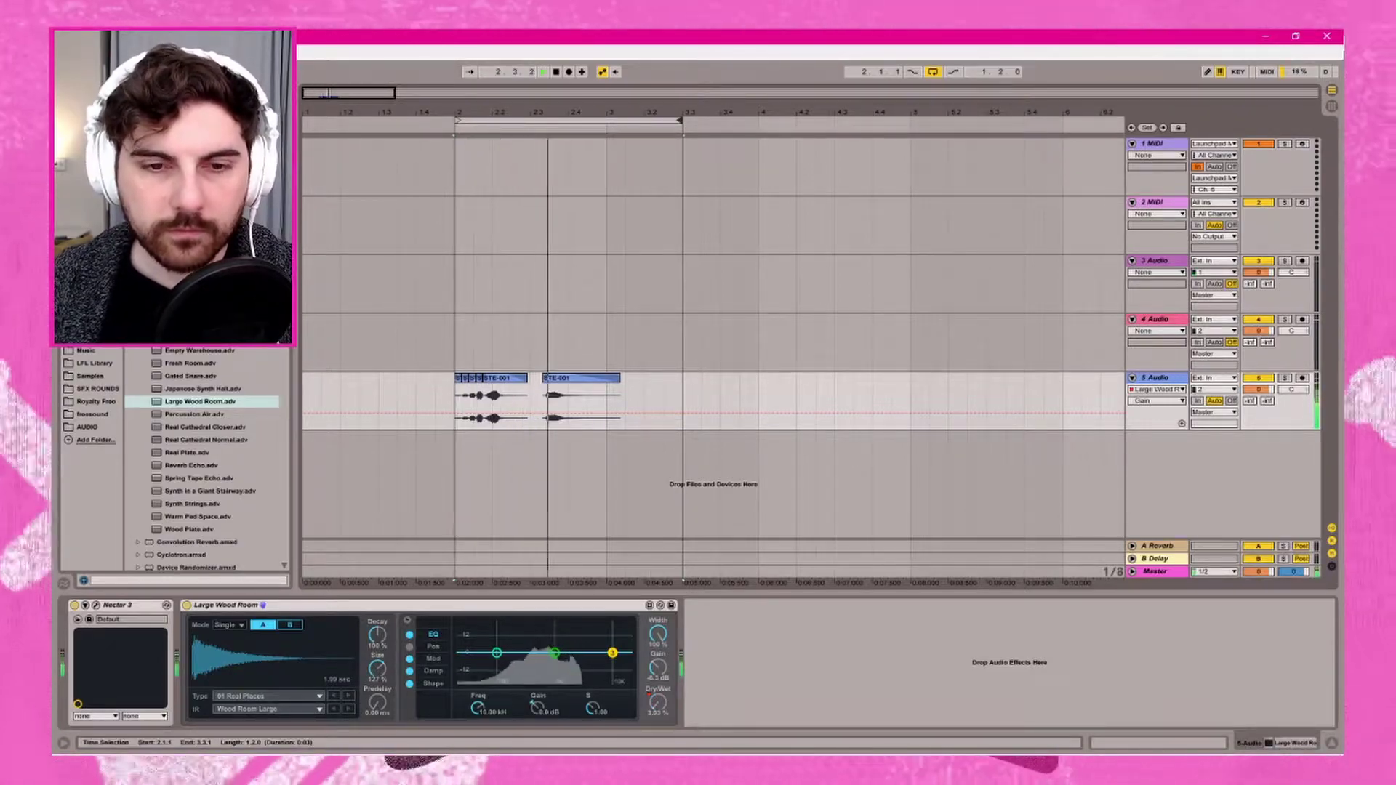
key(space)
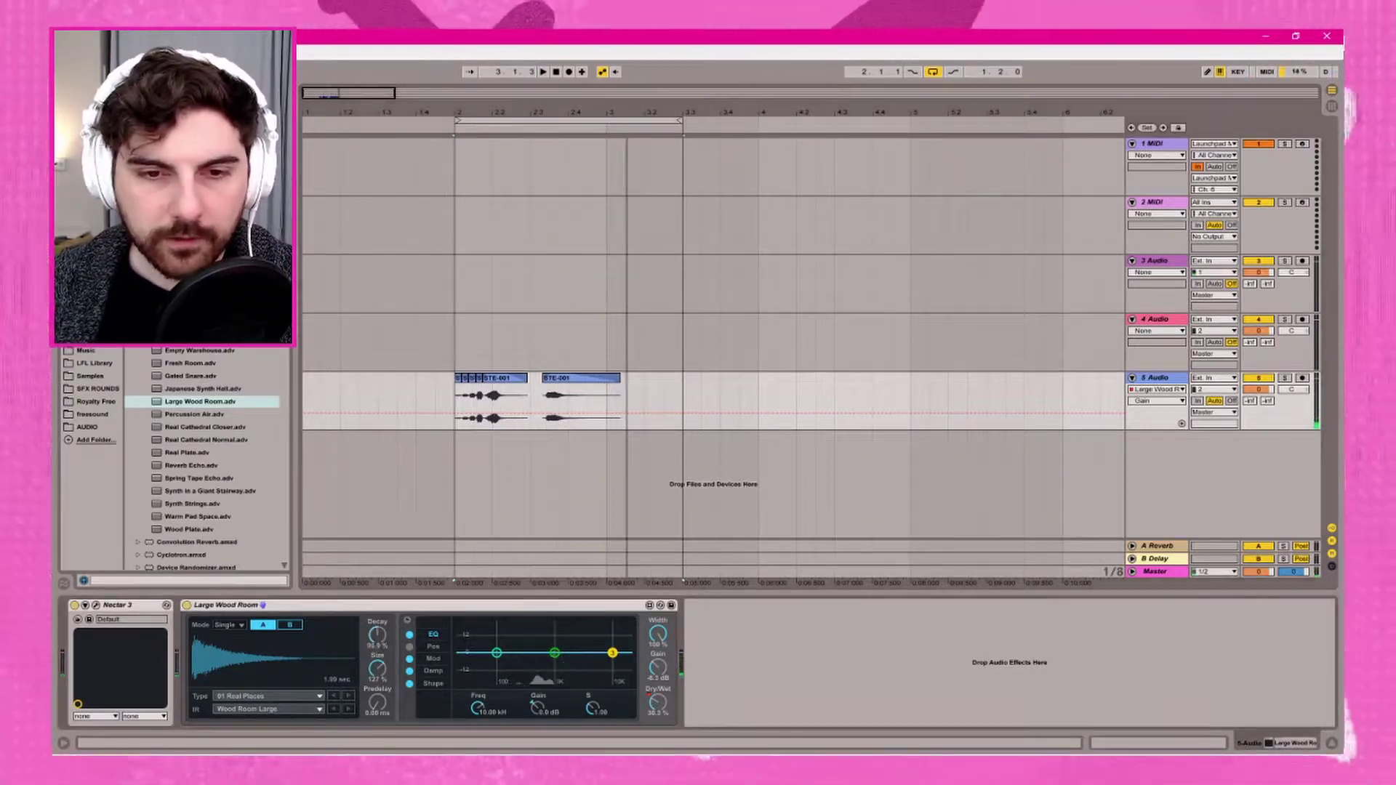
drag(376, 635, 377, 646)
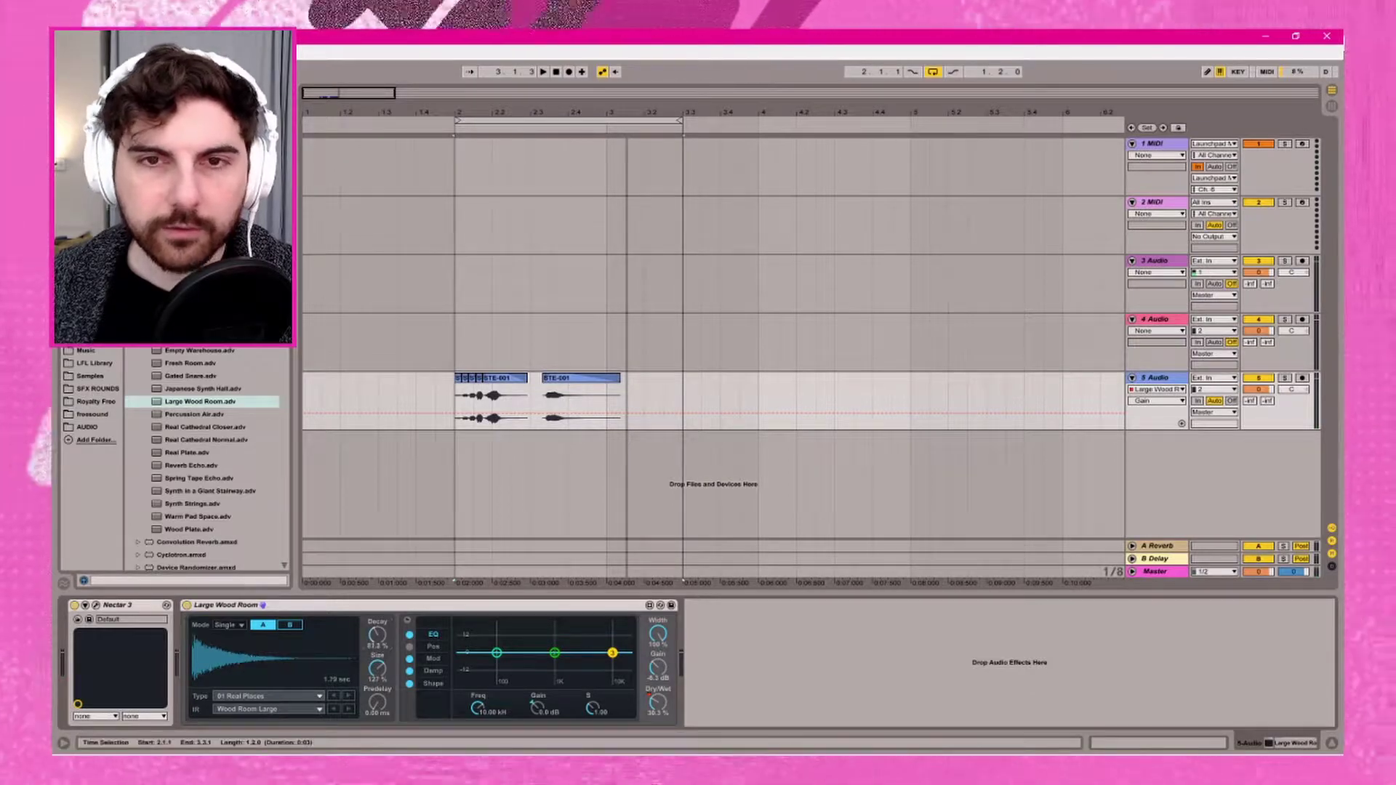
- Set the reverb's predelay to 12.7 ms and play the tag to check the spacing
key(space)
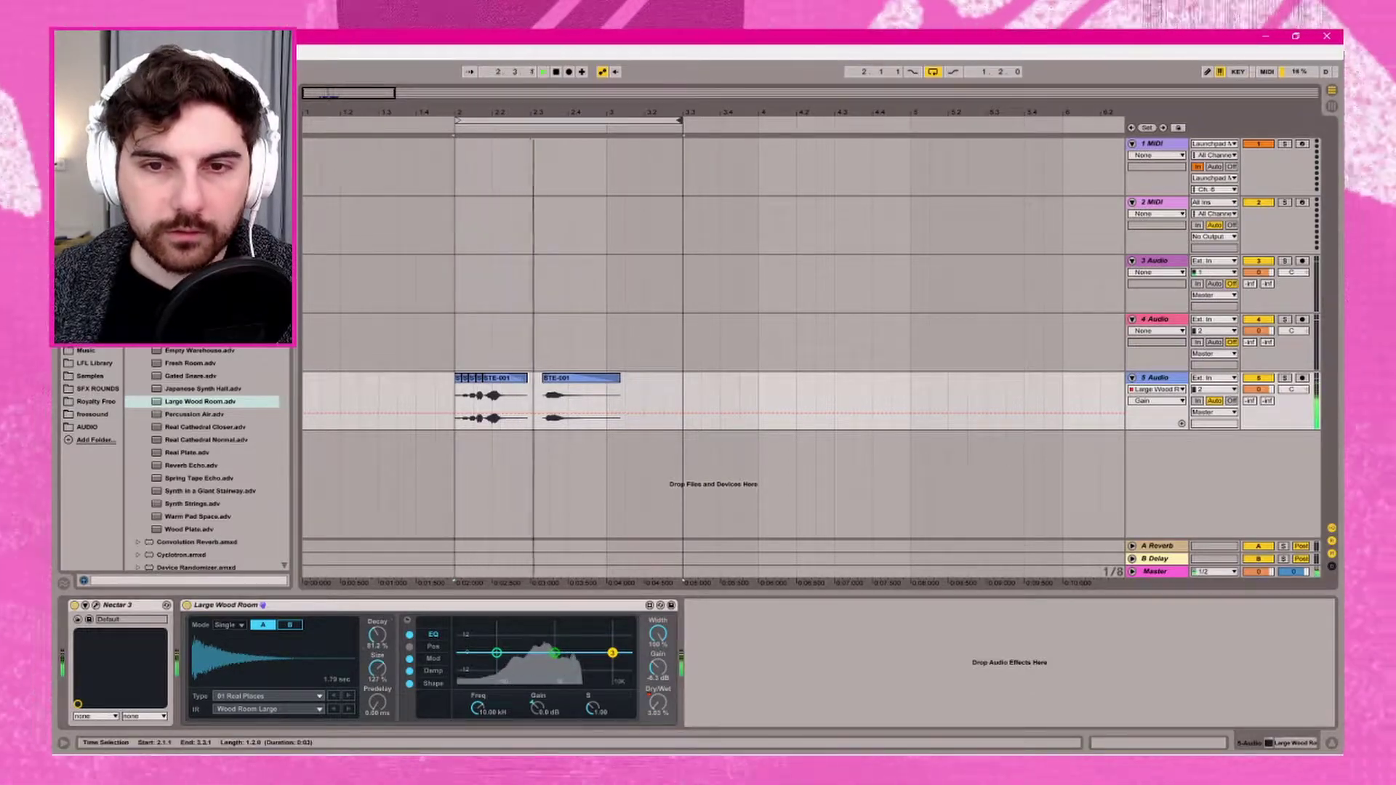
drag(657, 702, 657, 683)
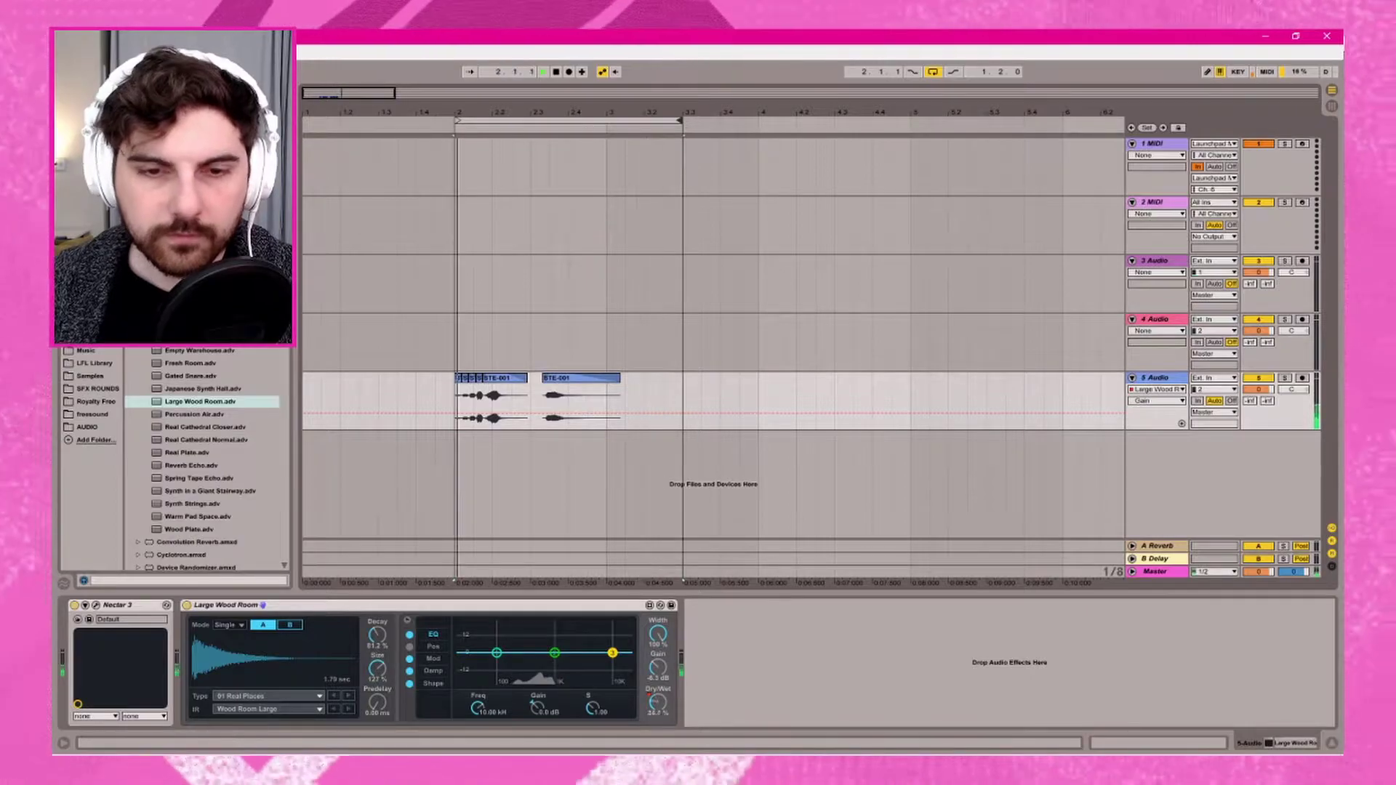
drag(377, 702, 377, 699)
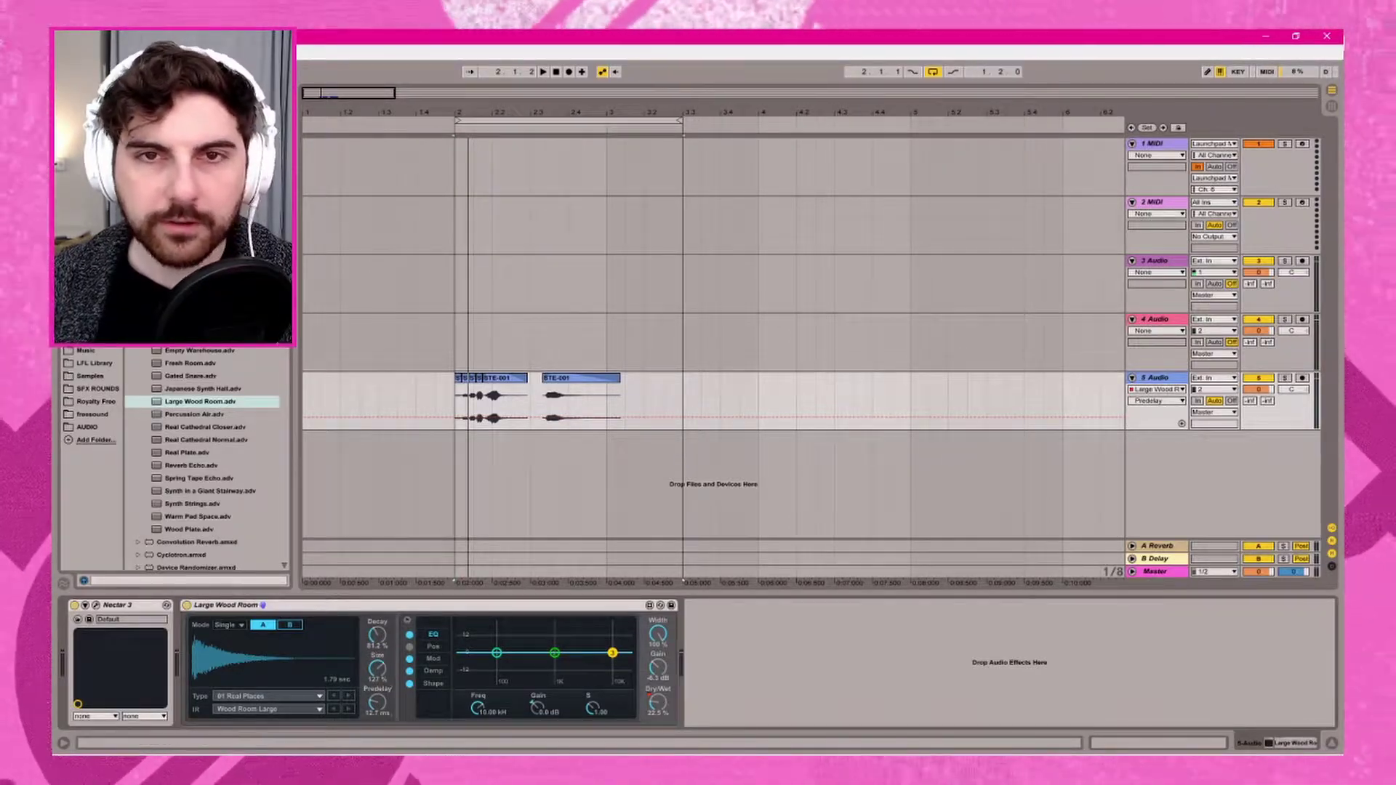
key(space)
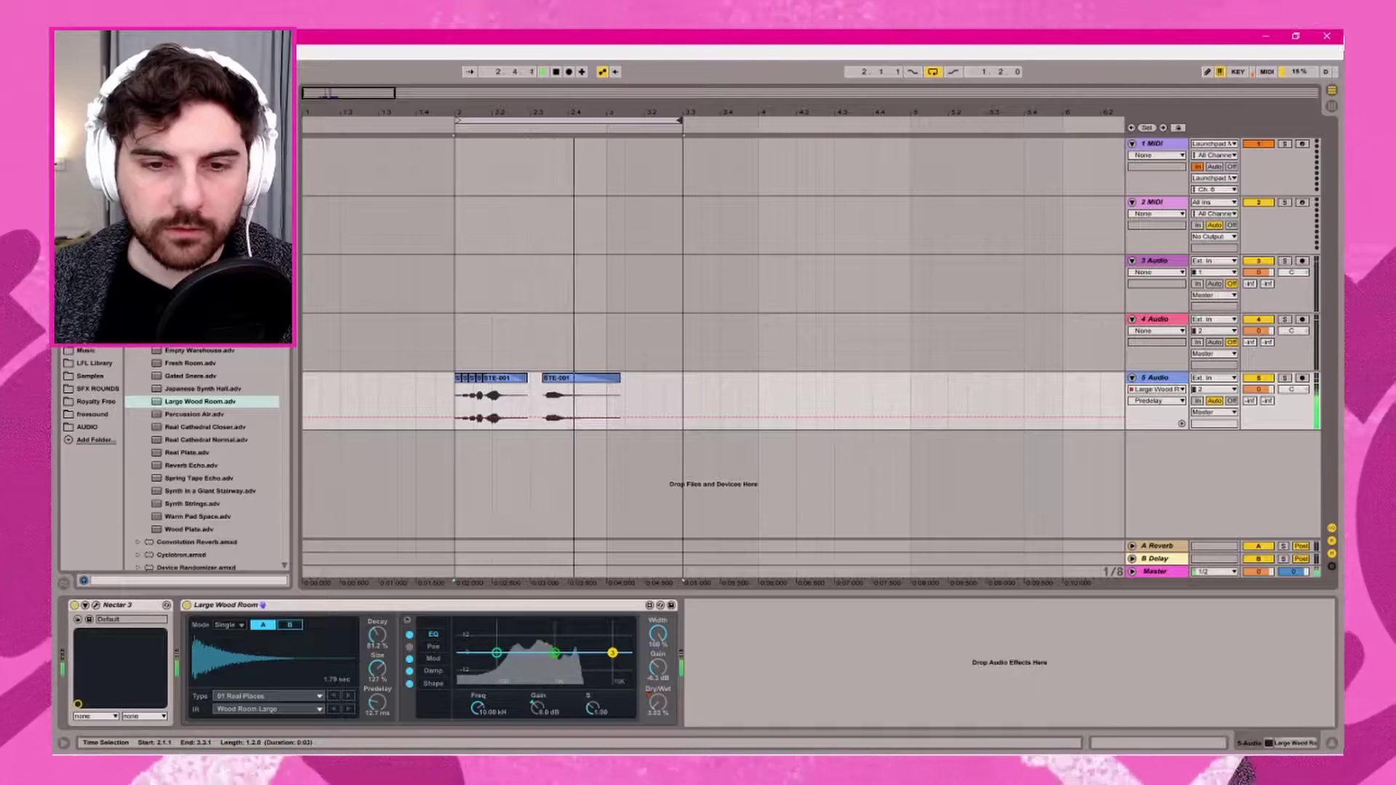
key(space)
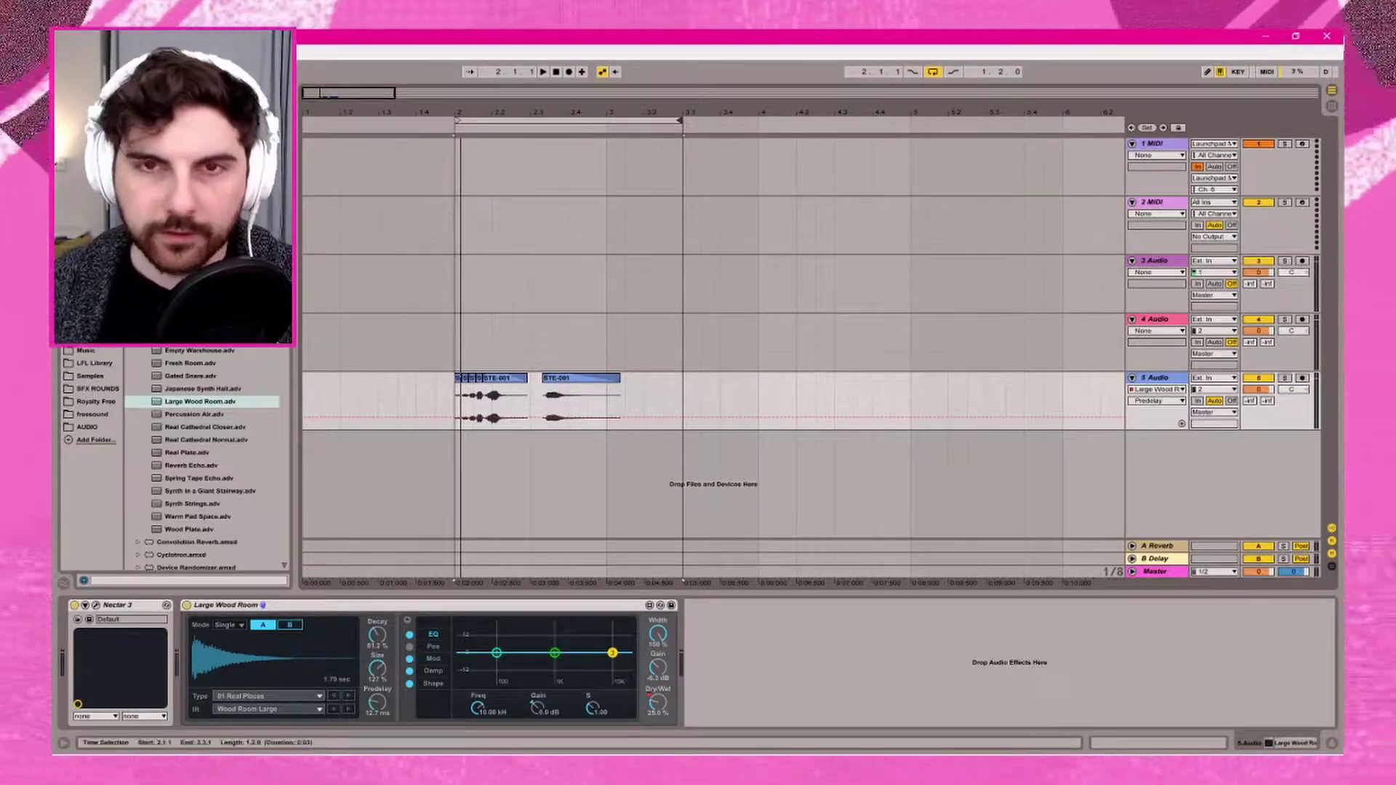
key(space)
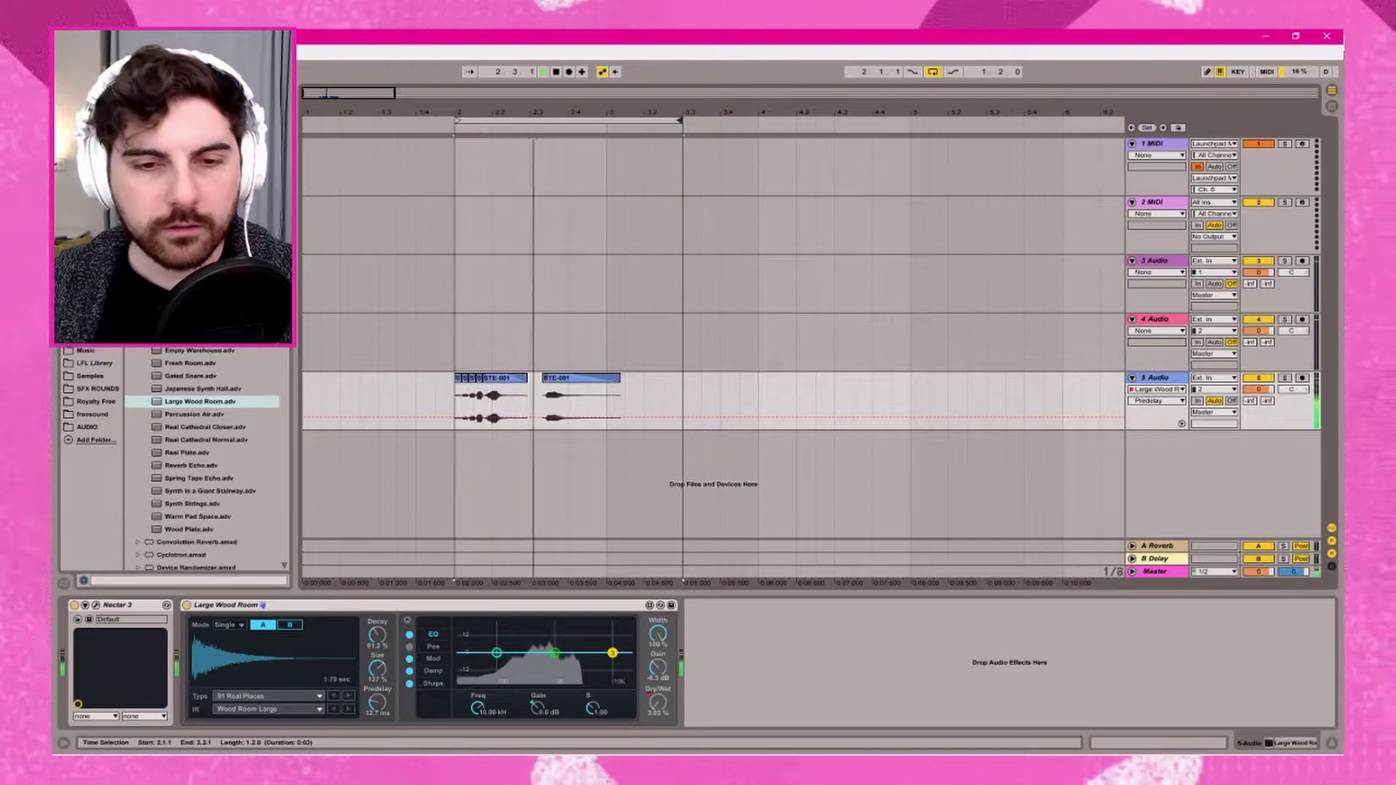
key(space)
- Enable the reverb's position section, pull its depth down to about -69 %, and play the tag
click(433, 646)
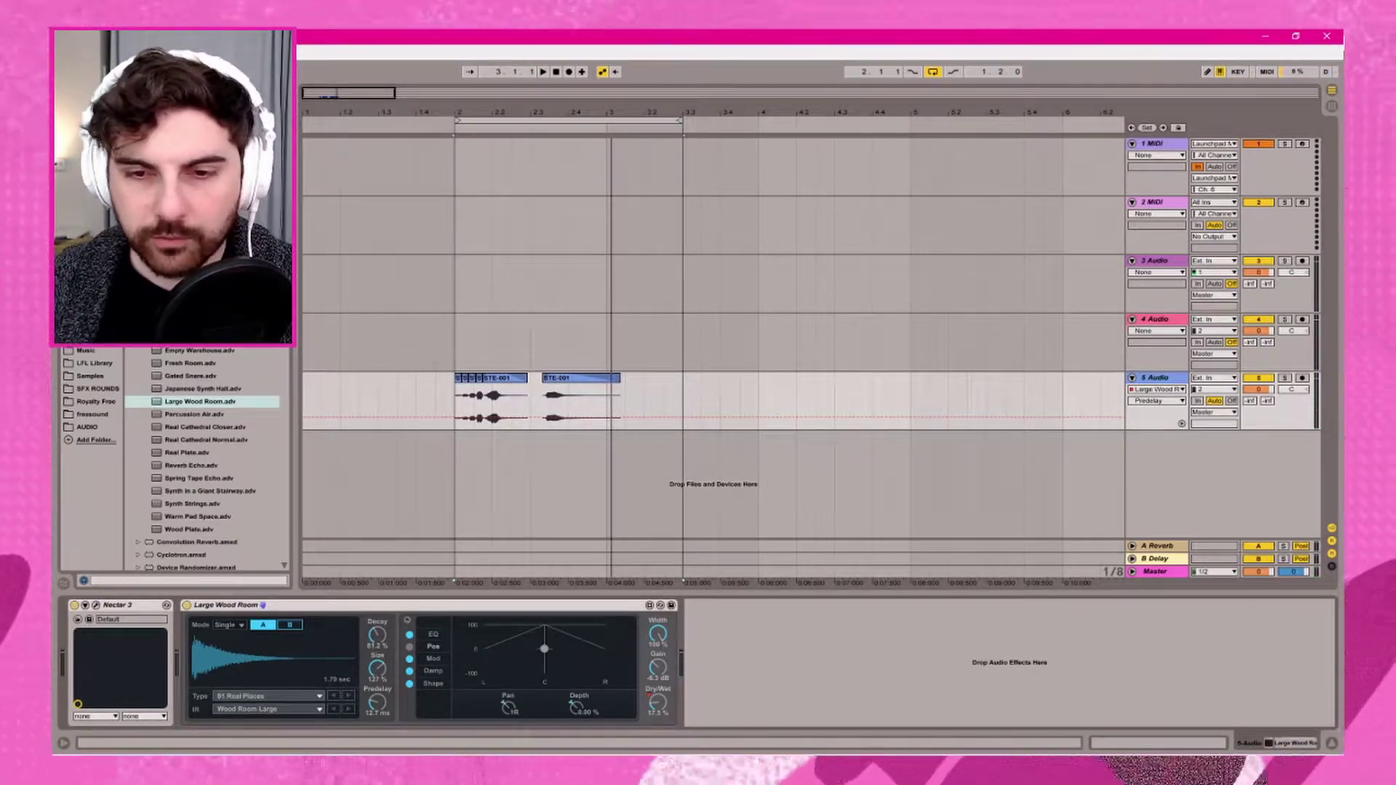
click(409, 647)
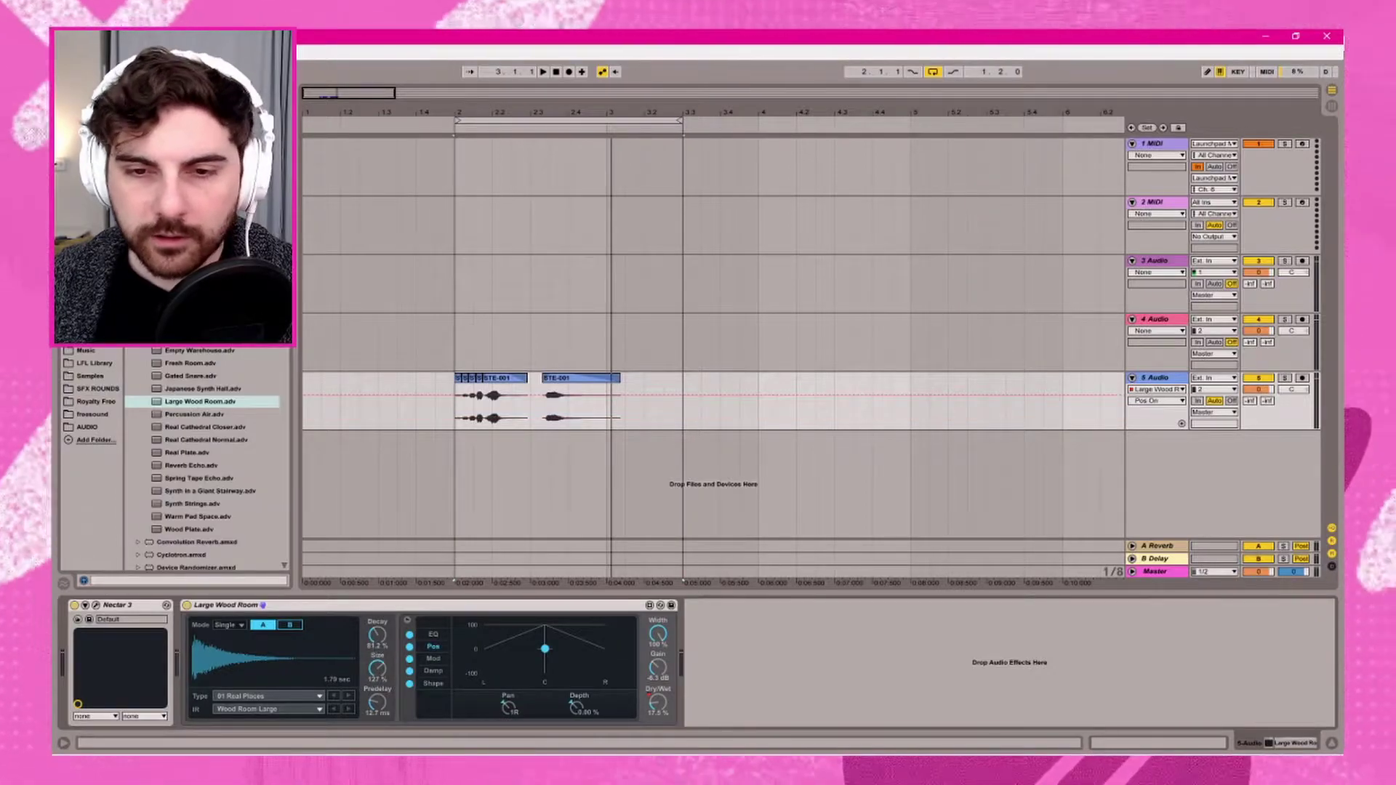
drag(545, 647, 544, 665)
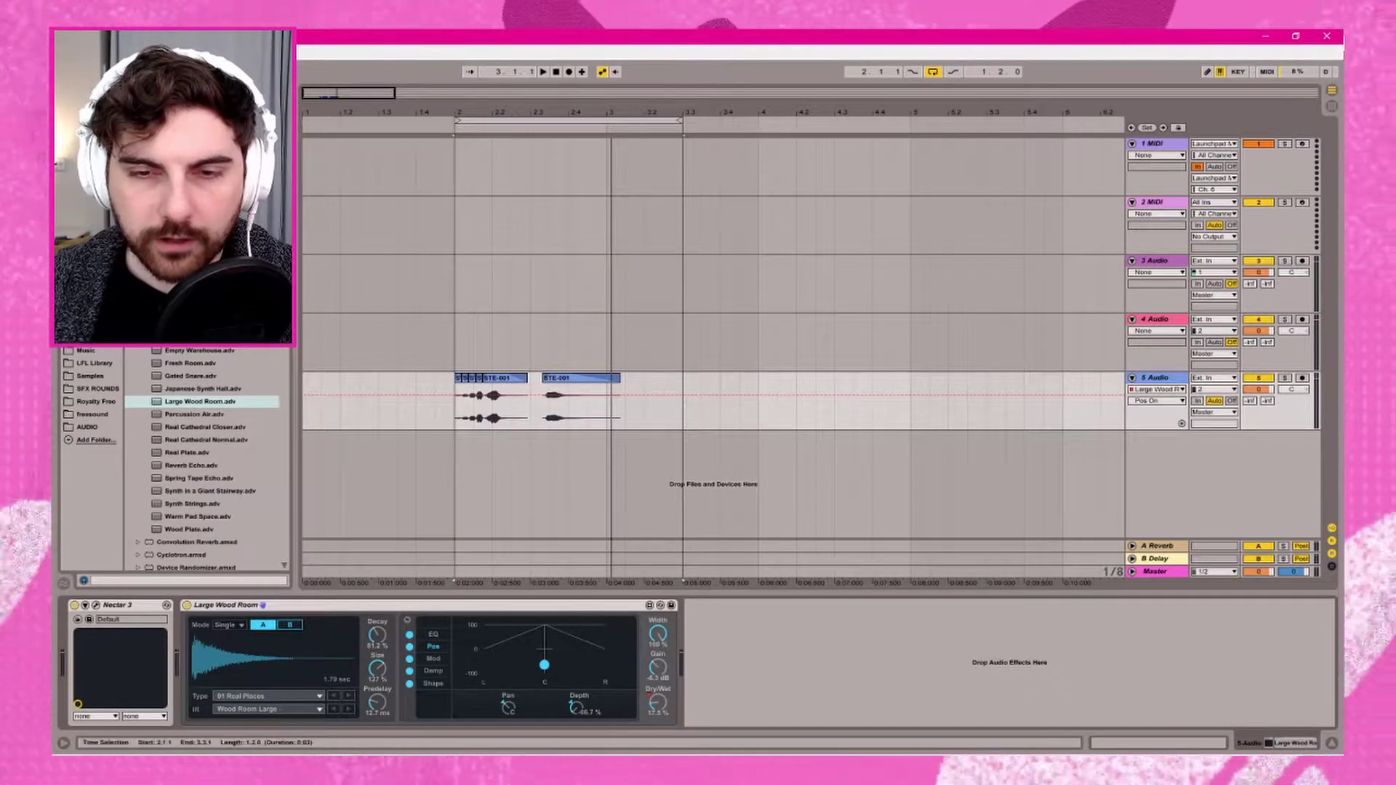
key(space)
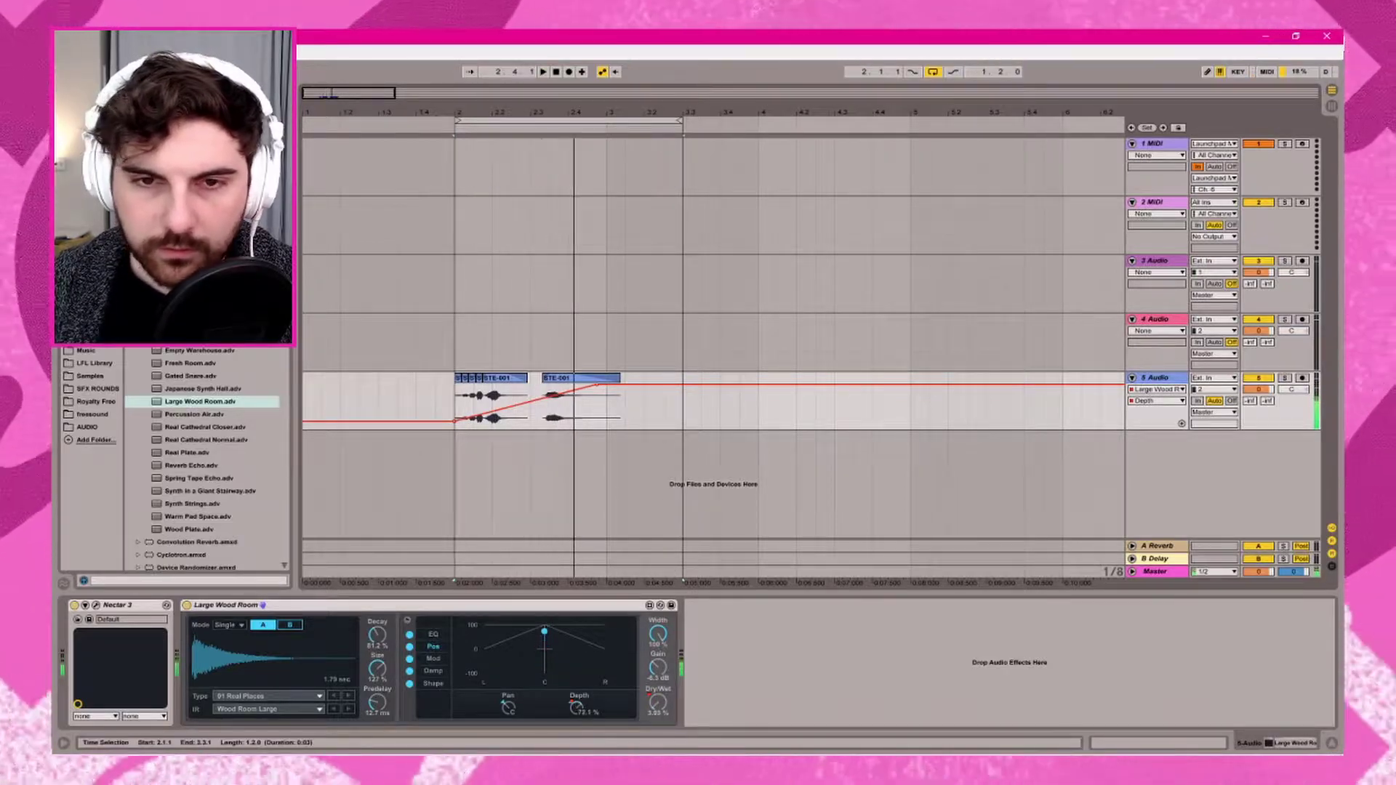
- Automate the reverb's position depth to rise across the words to 100 %, undo the stray edit around the last clip, and play the tag
drag(454, 420, 454, 428)
drag(540, 402, 576, 378)
click(621, 409)
click(438, 409)
key(space)
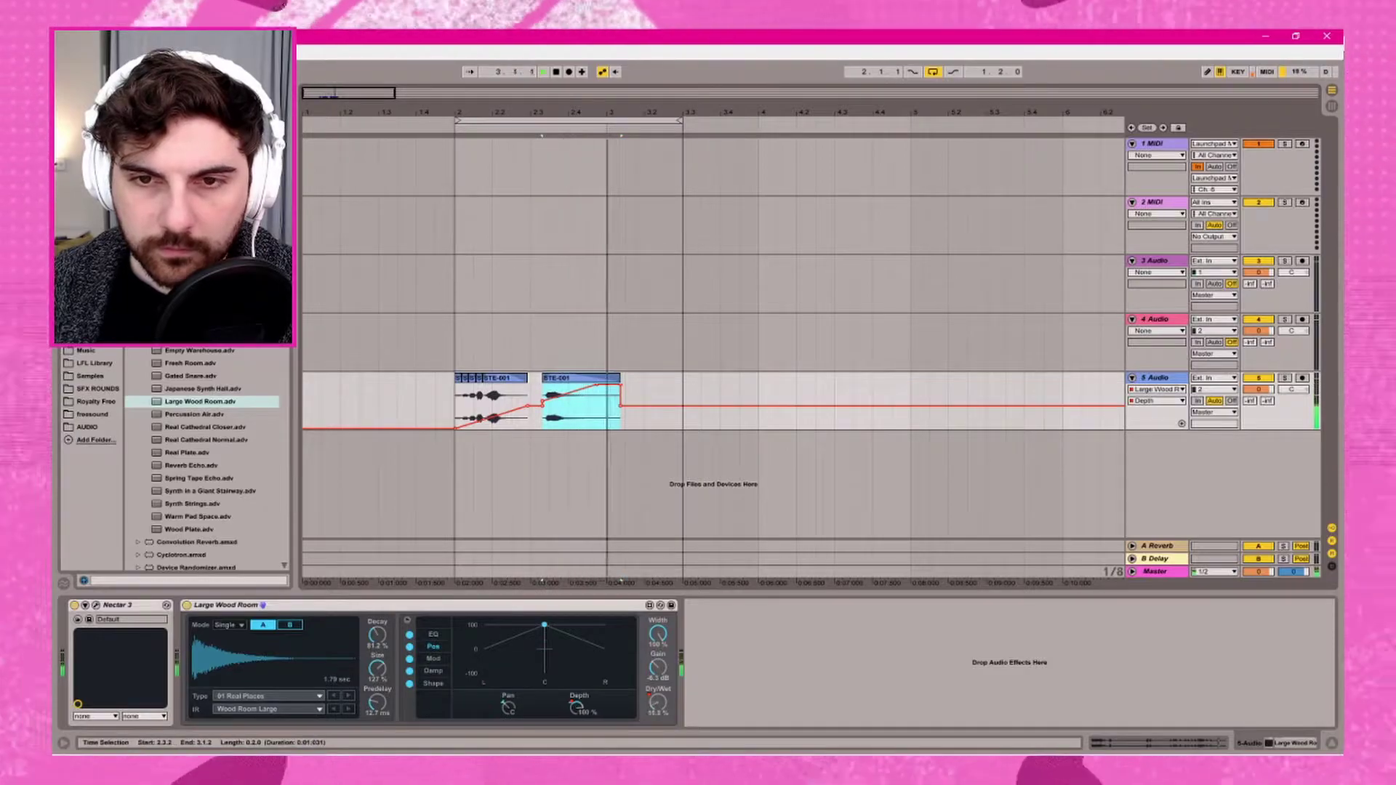
key(ctrl+z)
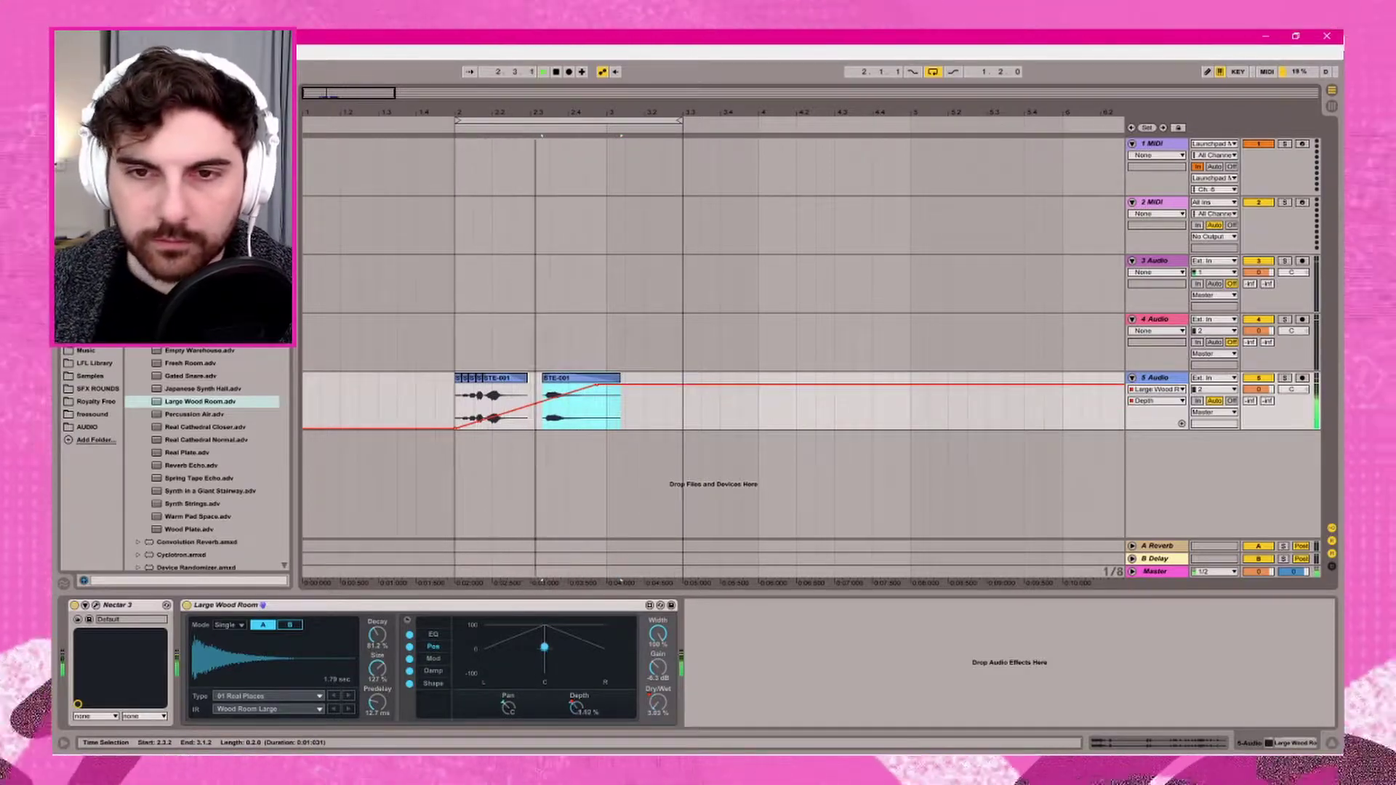
click(646, 407)
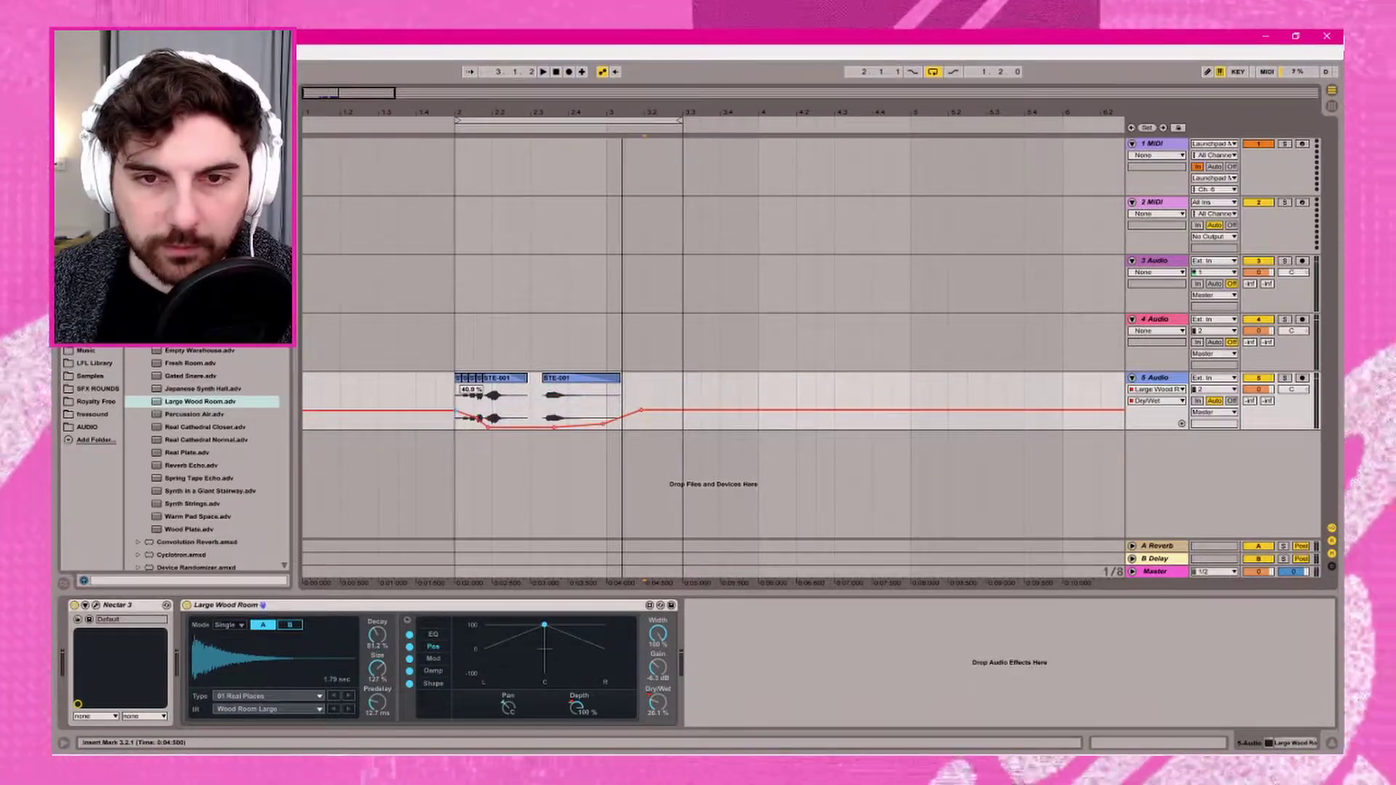
key(space)
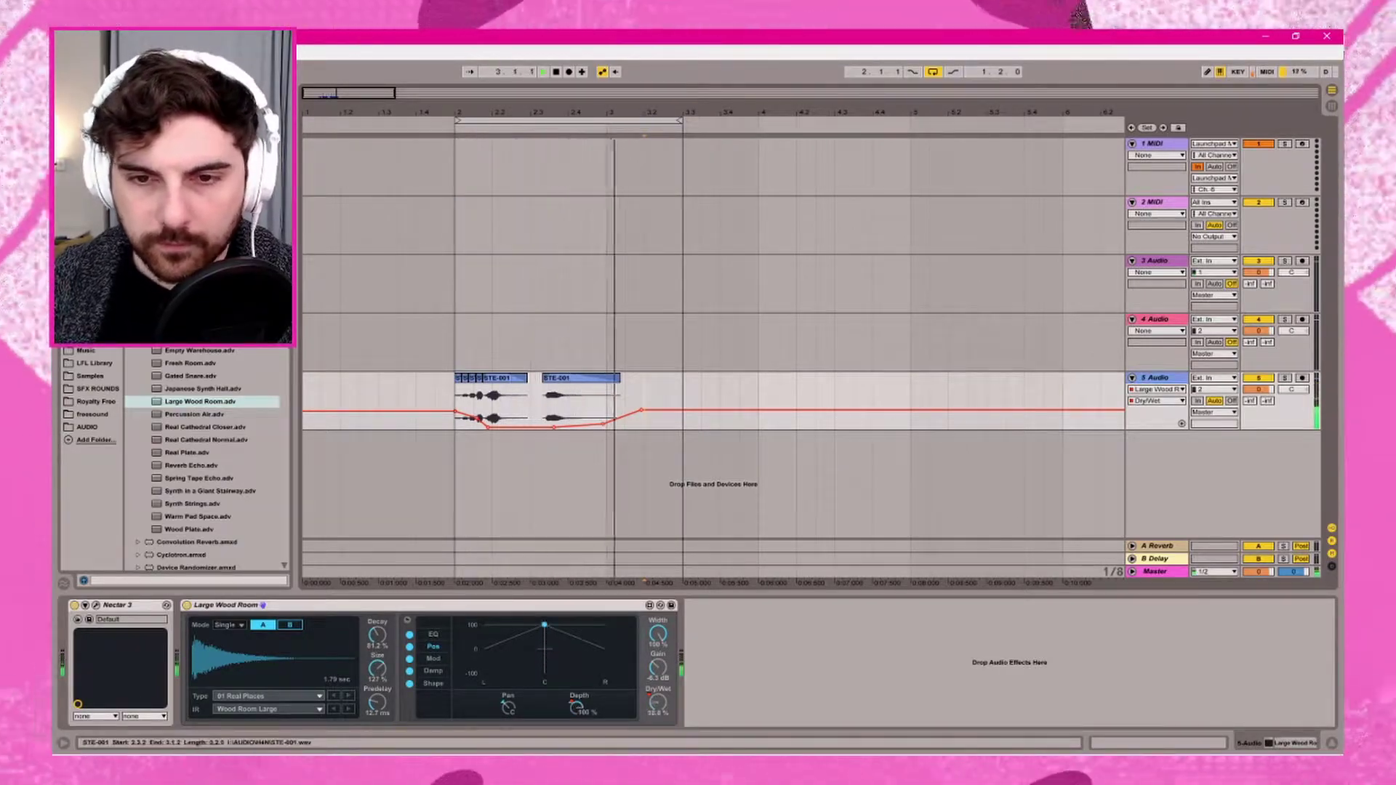
key(space)
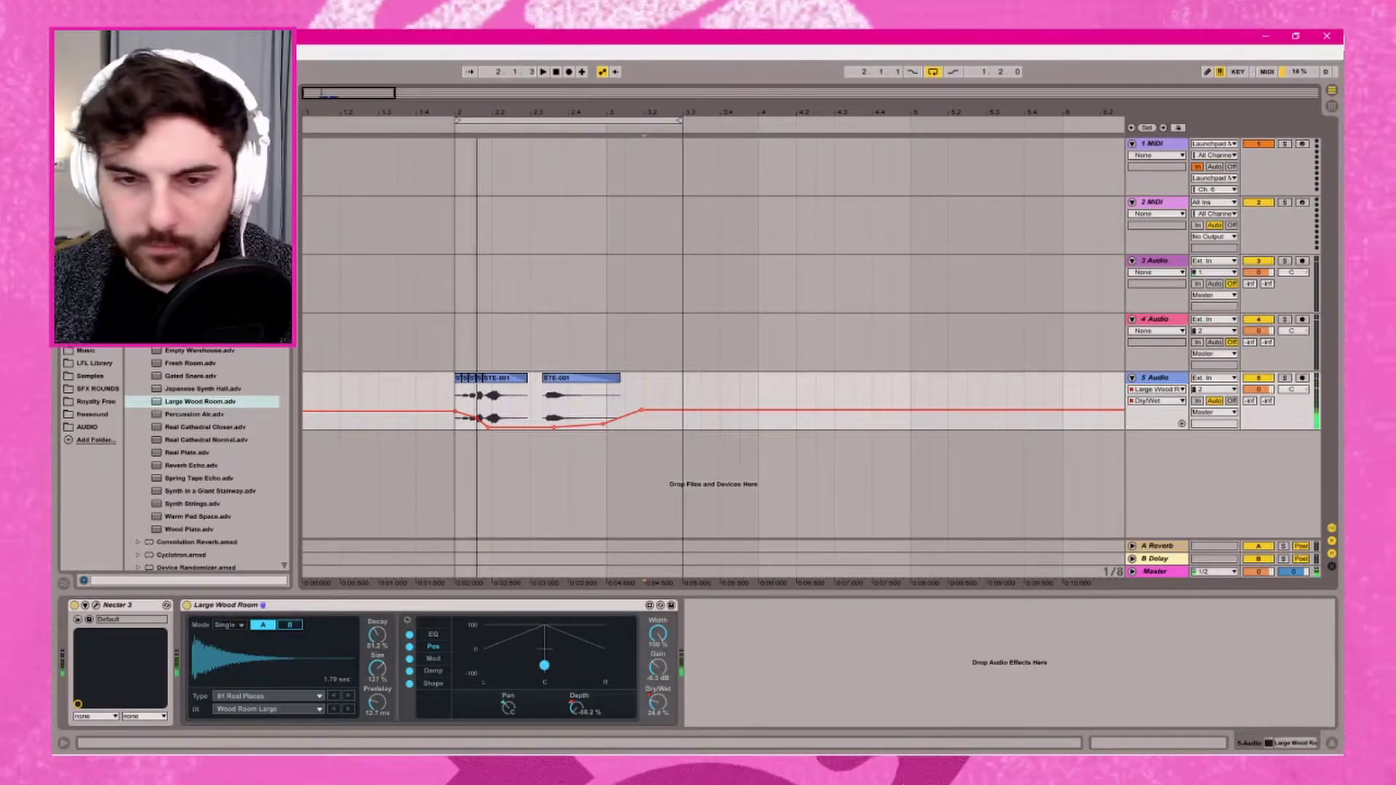
- Shift the reverb EQ's high band down to about 832 Hz, automate its frequency higher during the words and lower outside them, and play the tag
click(433, 634)
drag(576, 651, 550, 644)
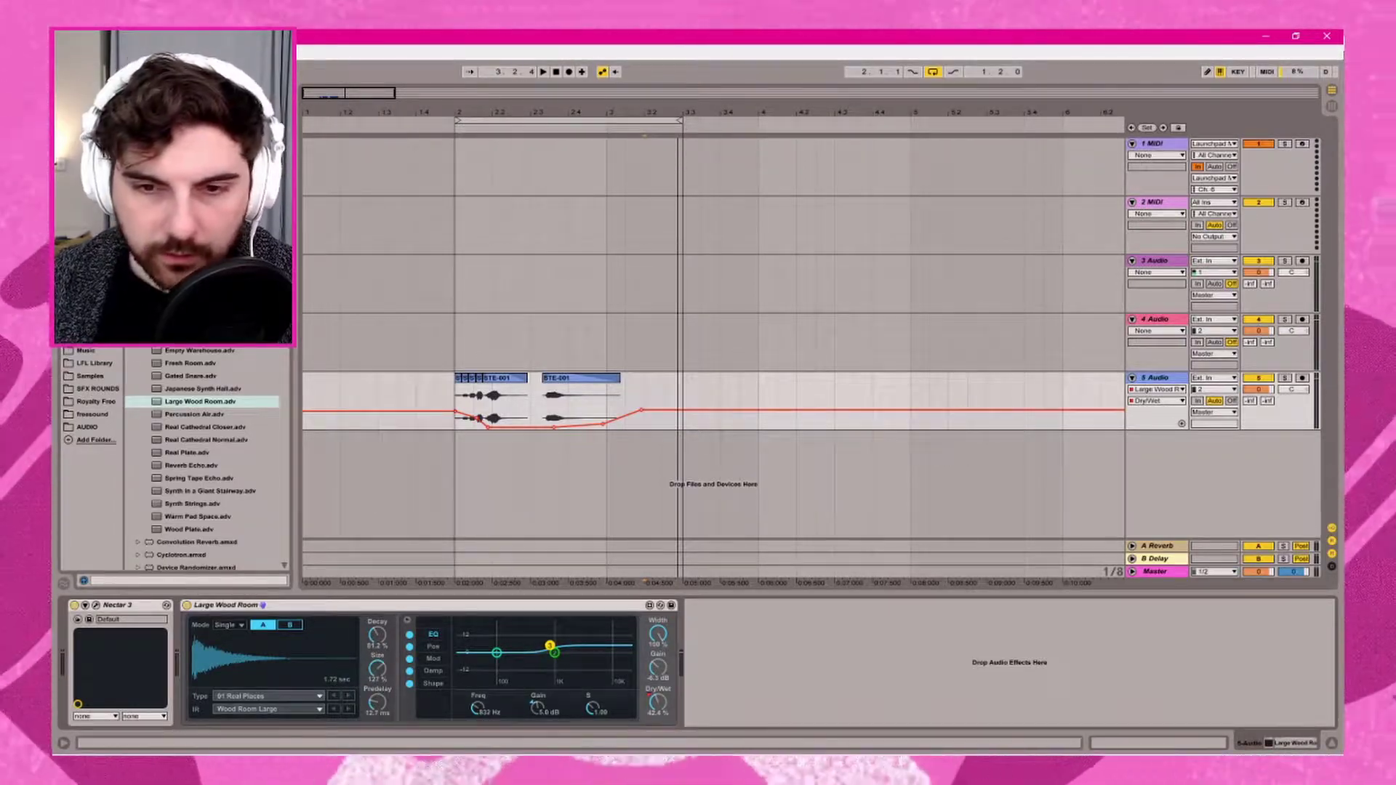
click(477, 708)
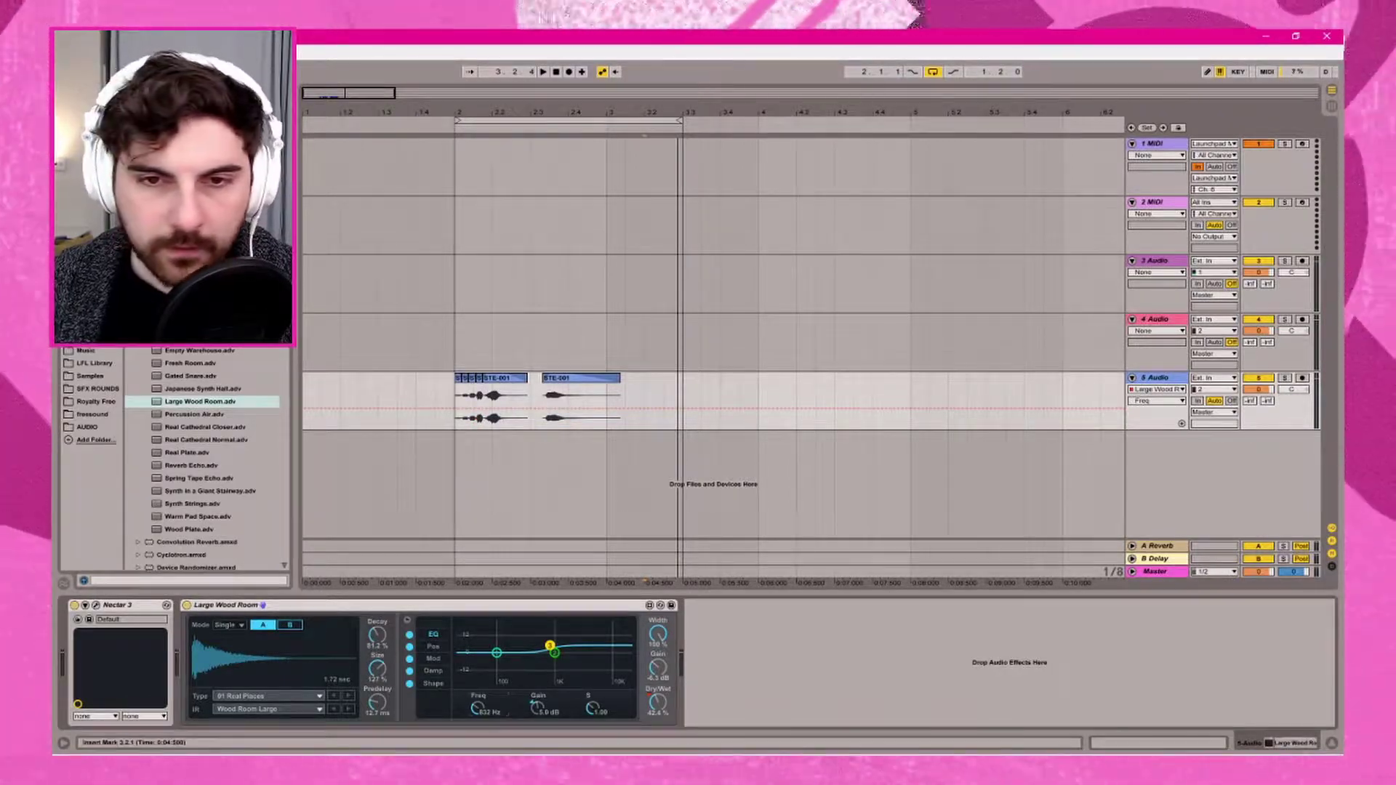
key(space)
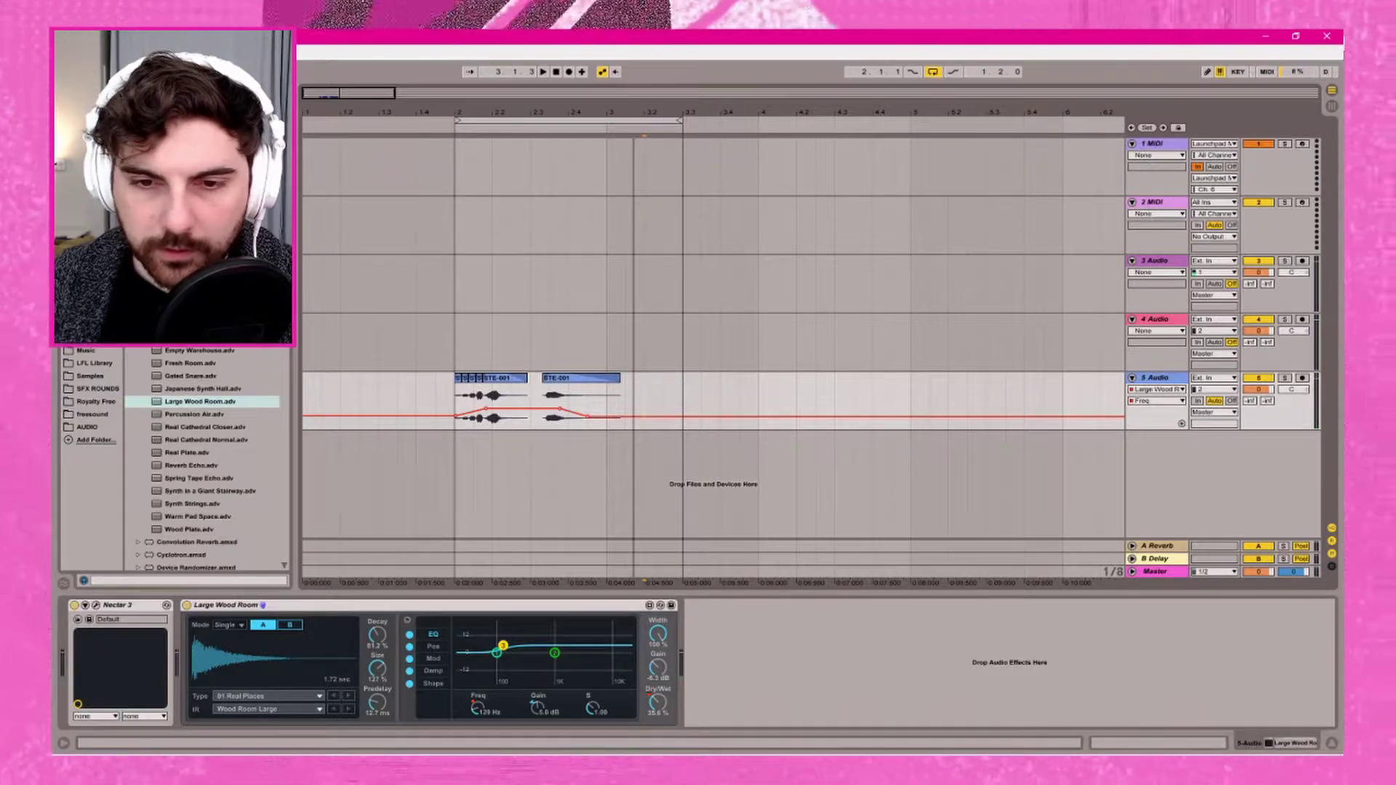
- Set the reverb EQ's middle band to about 435 Hz, automate its gain to dip slightly during the words, and play the tag
drag(477, 707, 478, 715)
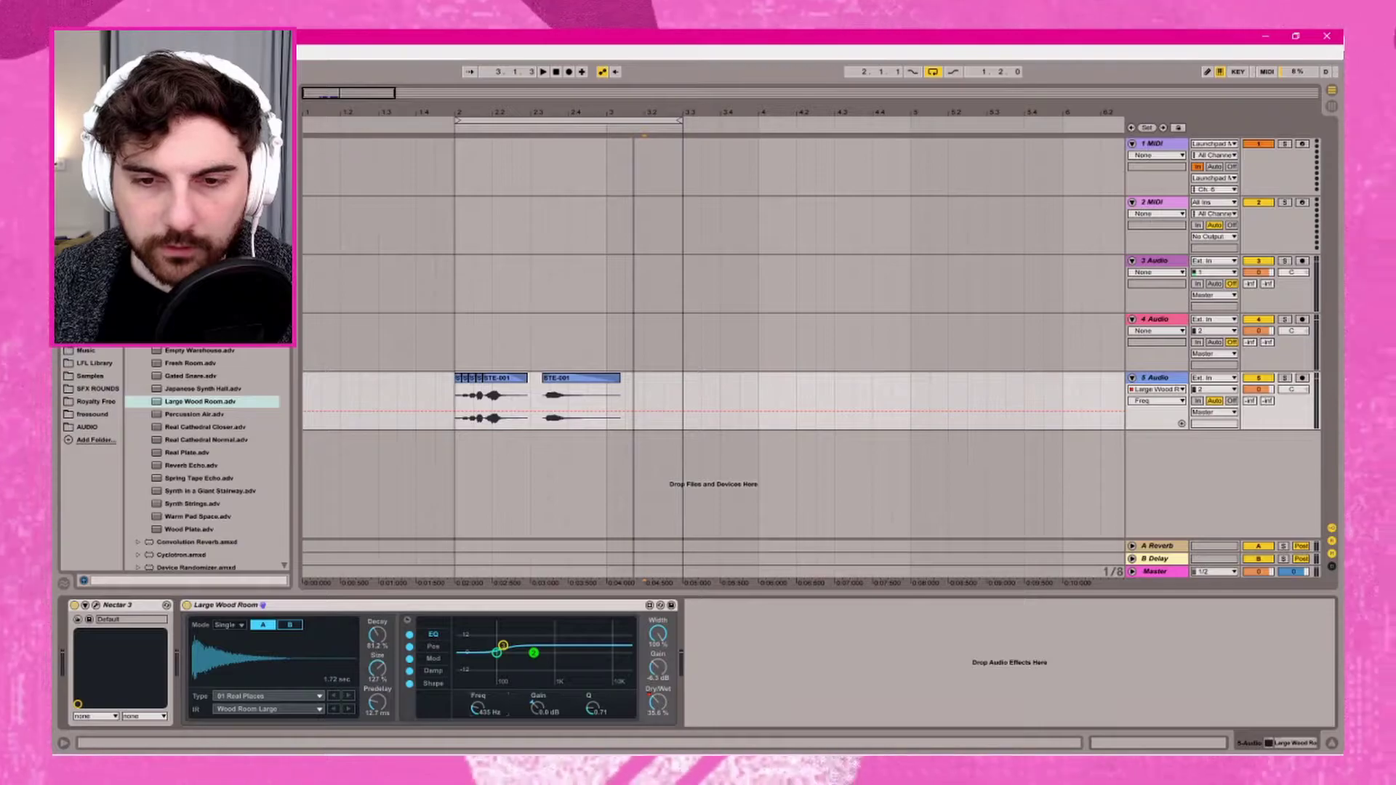
click(537, 707)
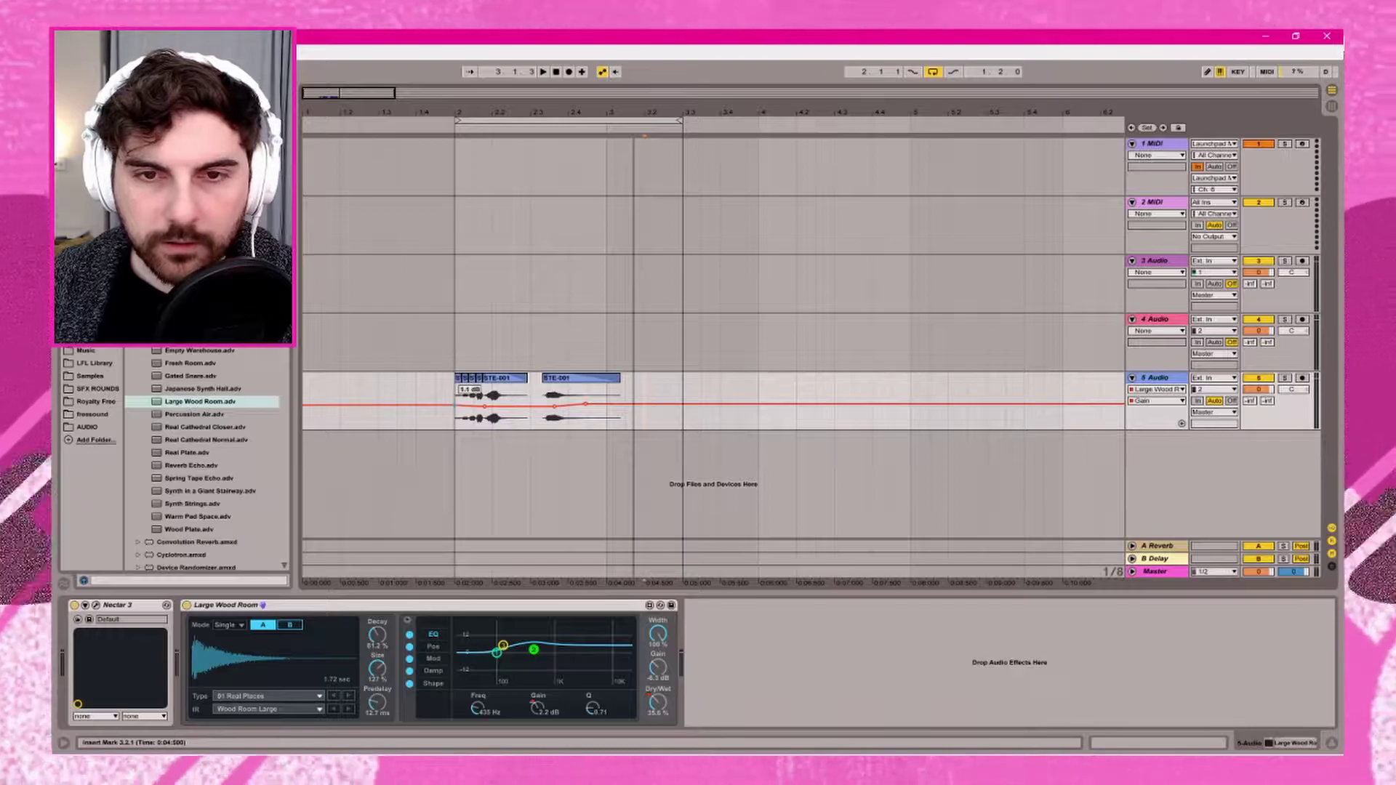
key(space)
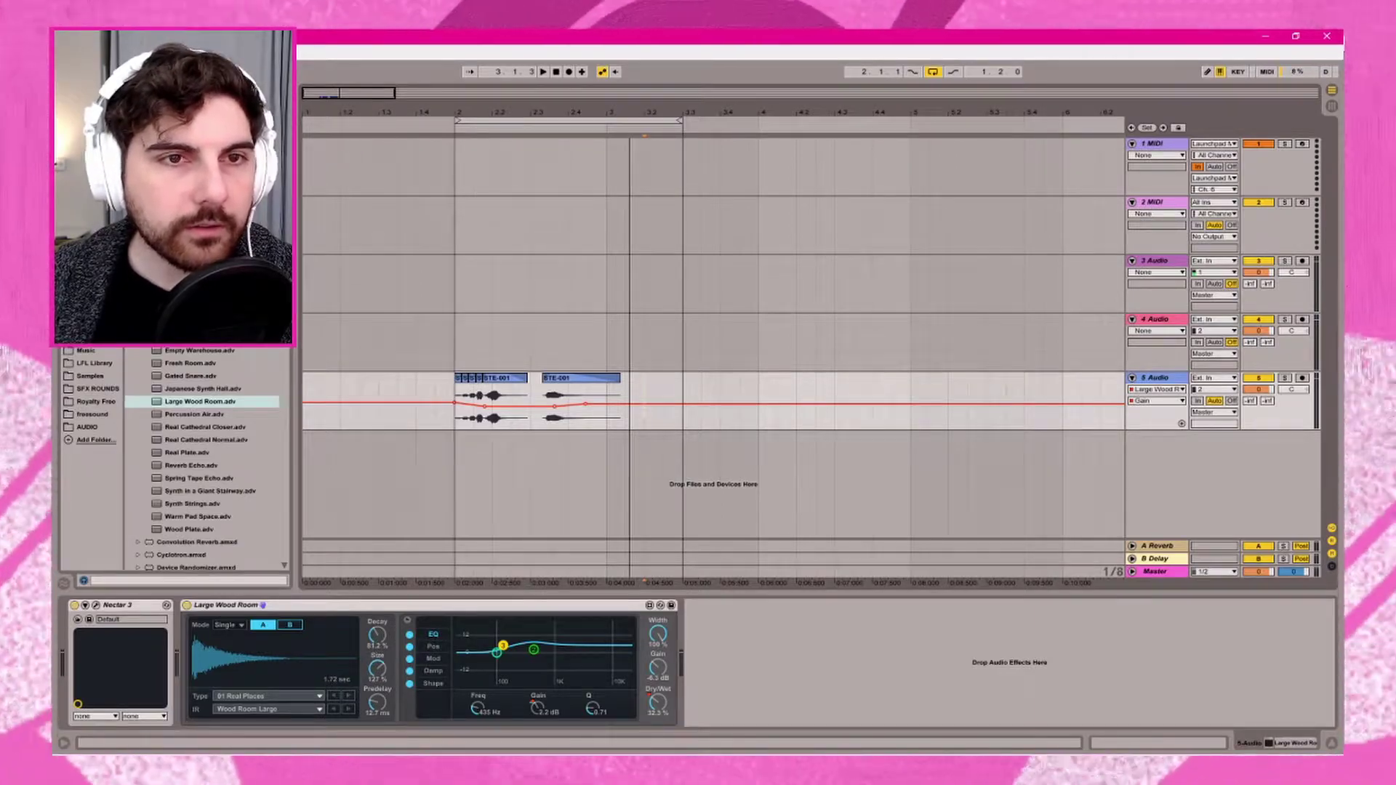
- Load the Gentle Vintage EQ preset after the reverb, set its low cut to about 95 Hz, lower its high cut, and play the tag
click(93, 160)
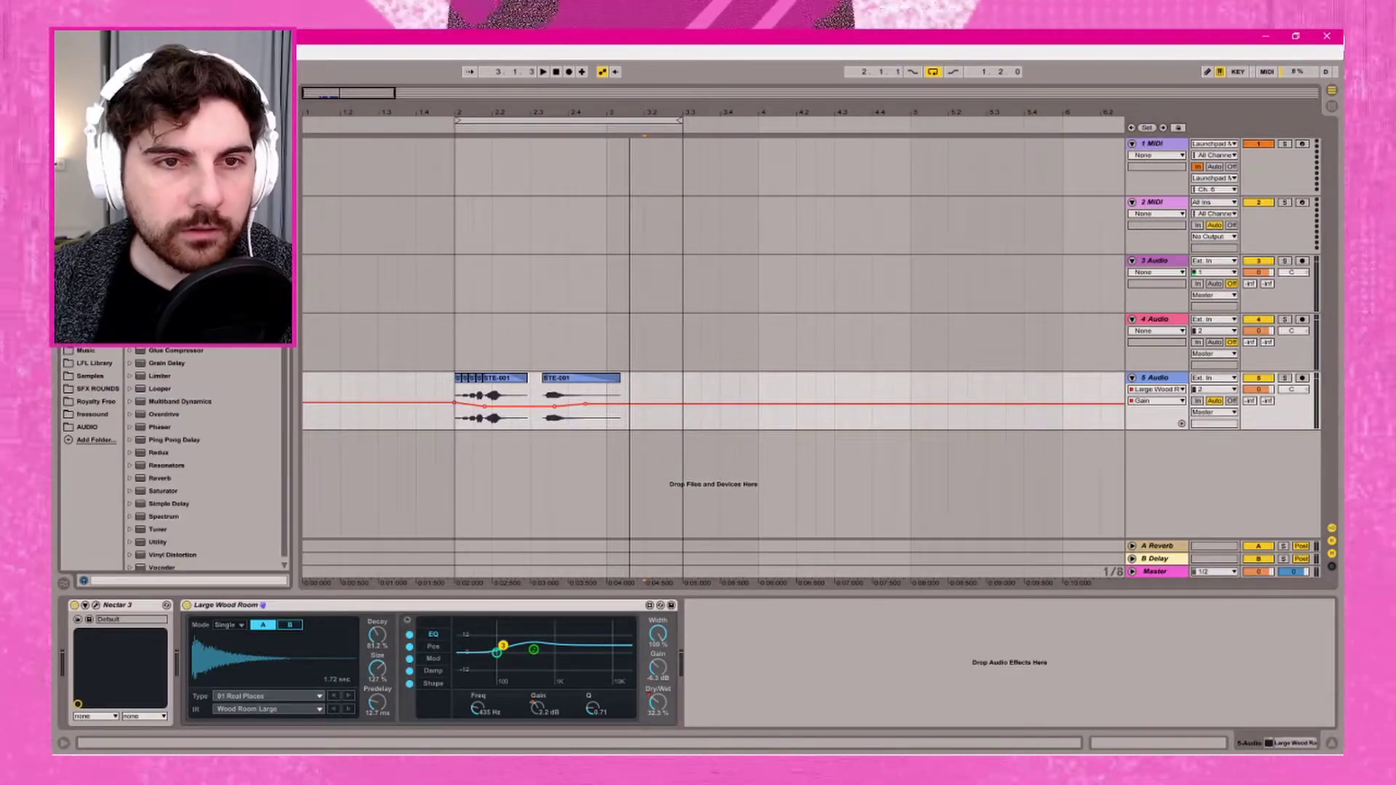
click(130, 248)
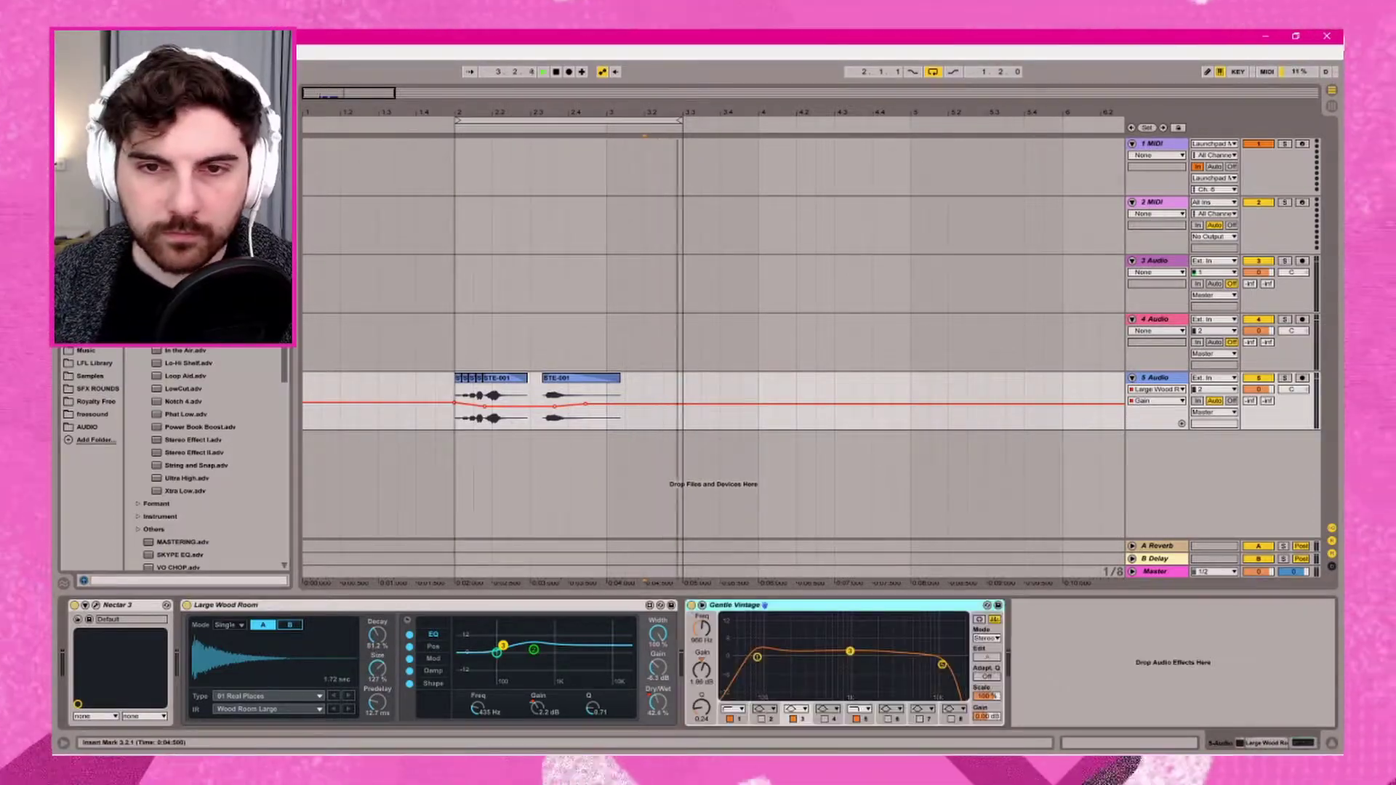
key(space)
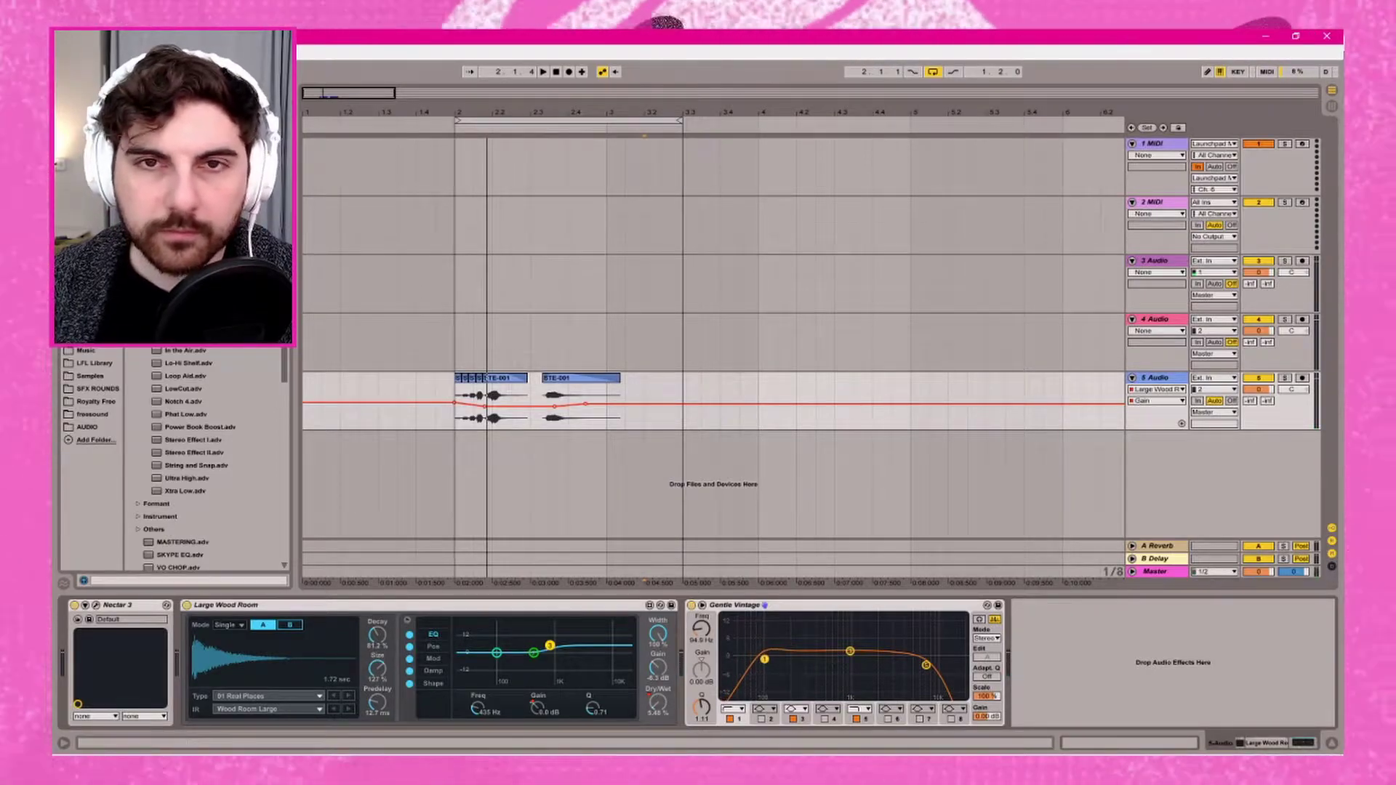
key(space)
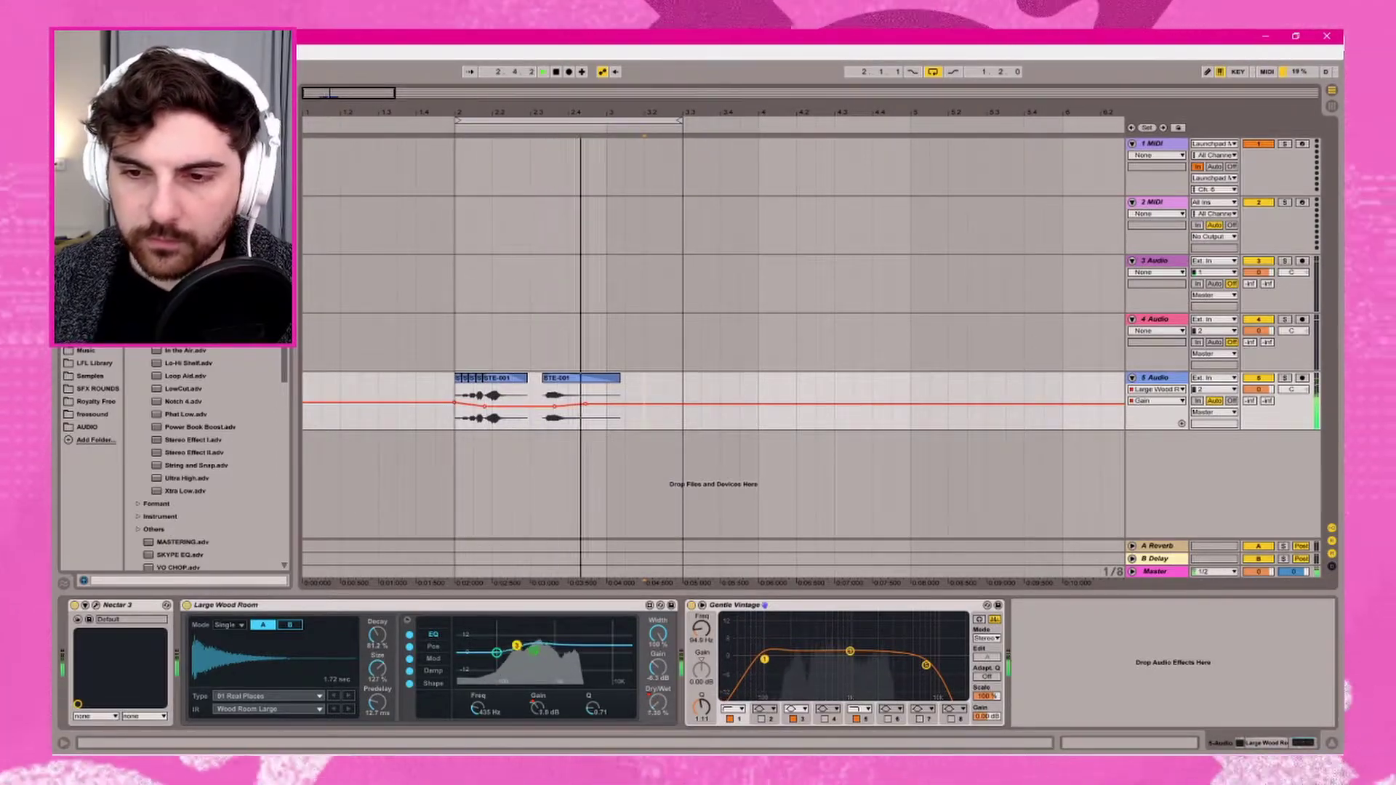
key(space)
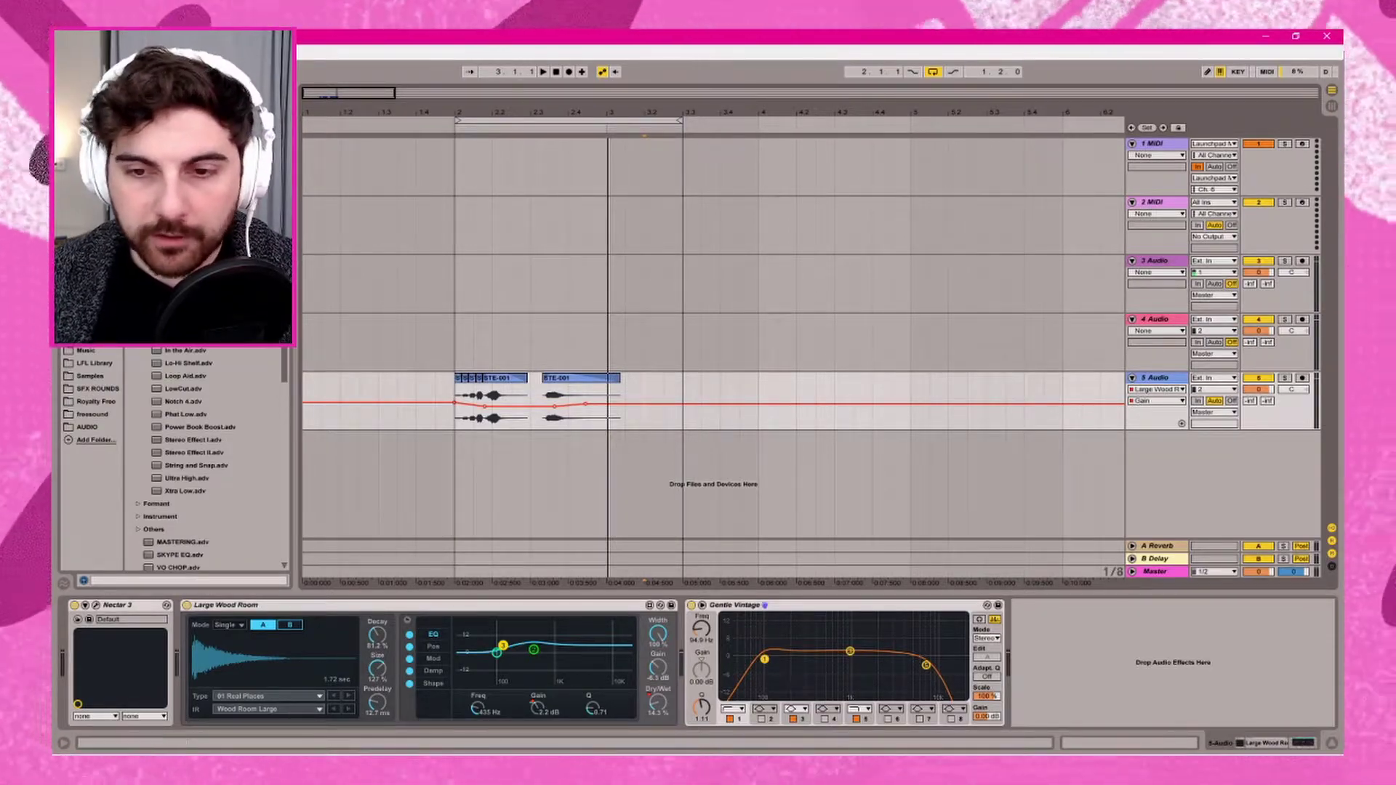
- Compare the tag with the Gentle Vintage EQ bypassed and switched back on
click(691, 605)
key(space)
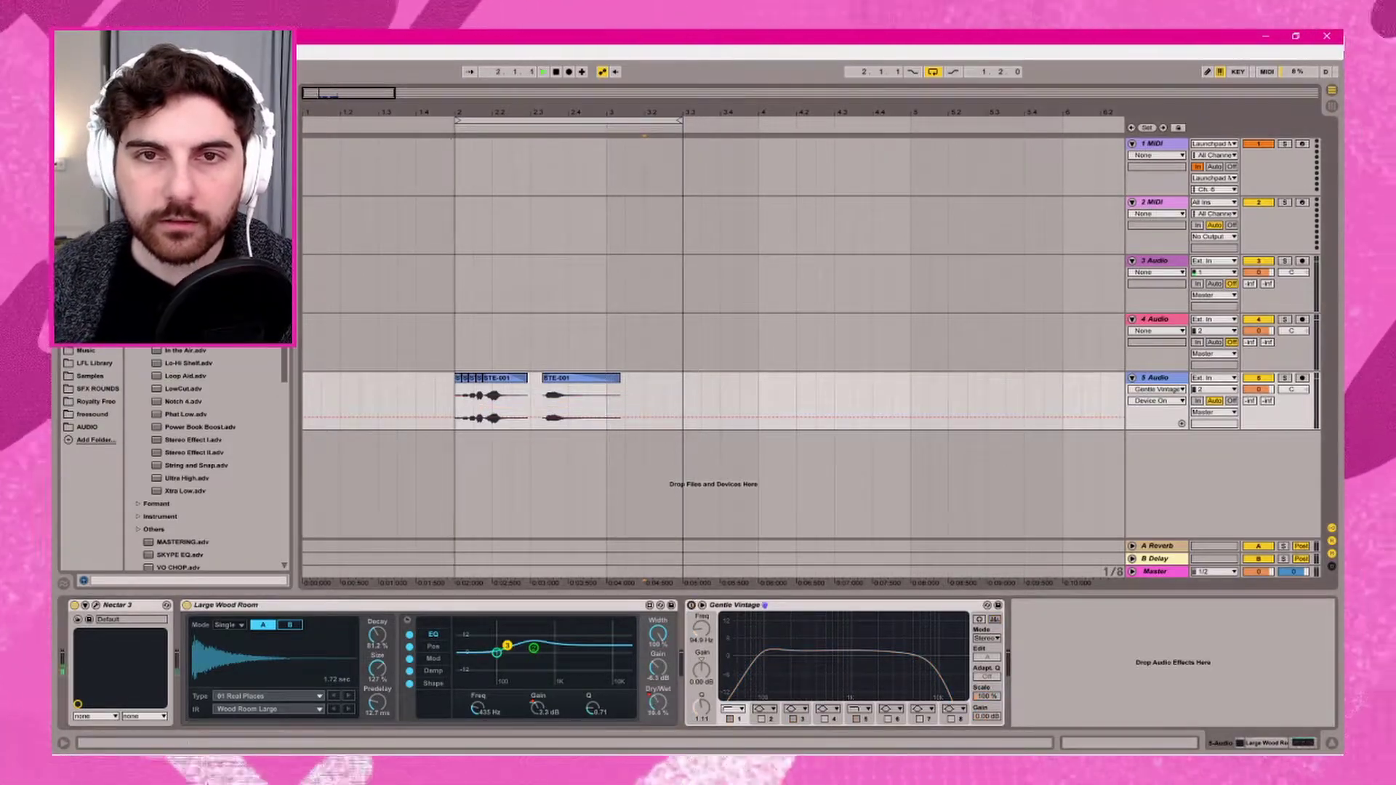
key(space)
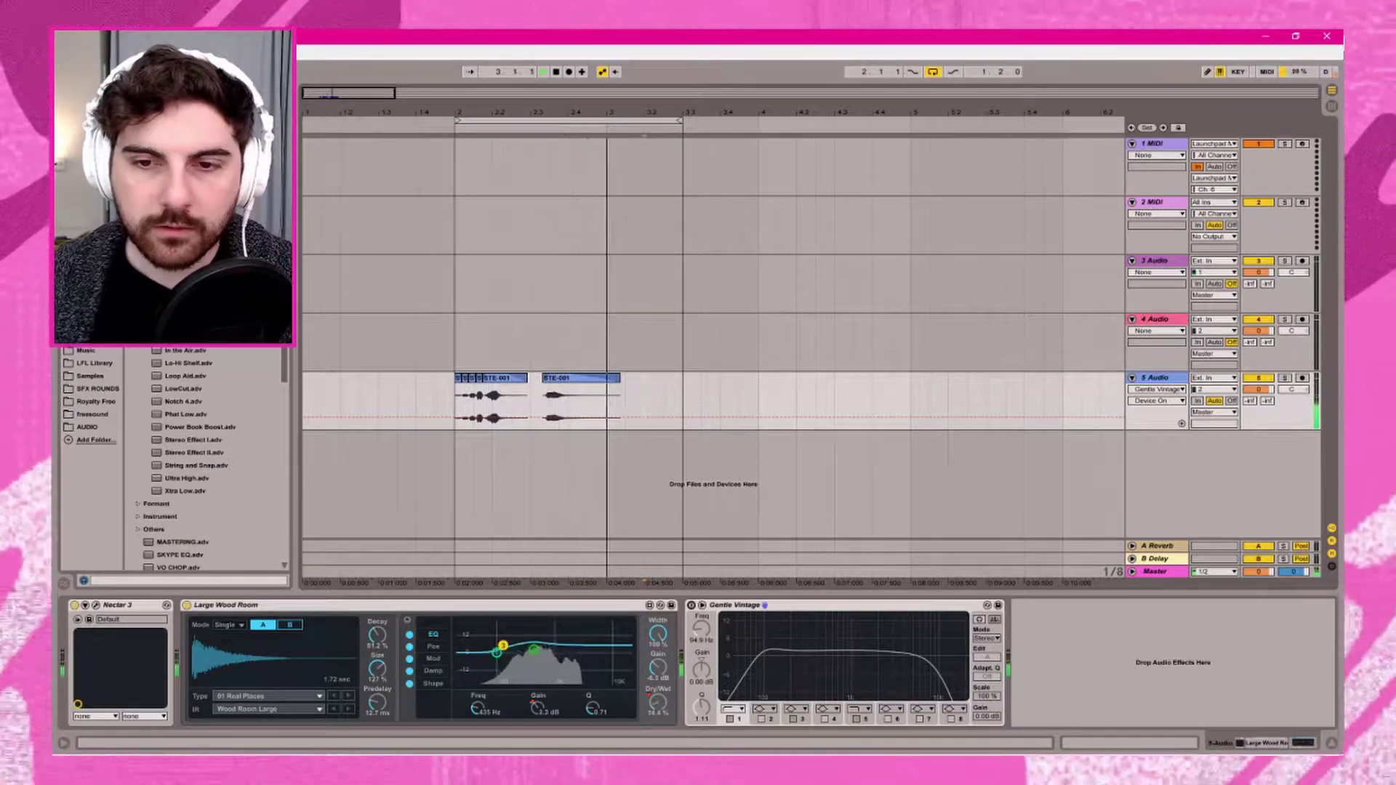
click(691, 604)
key(space)
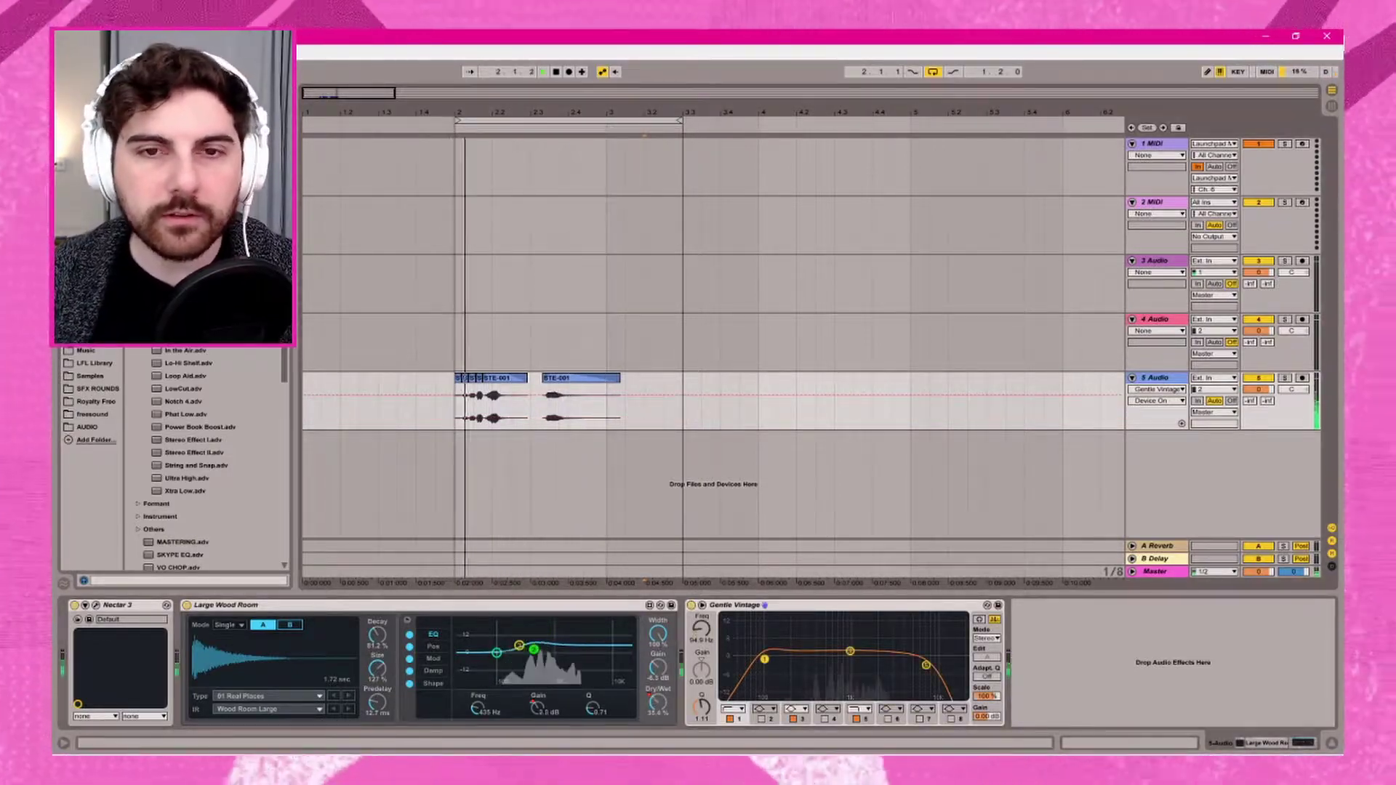
key(space)
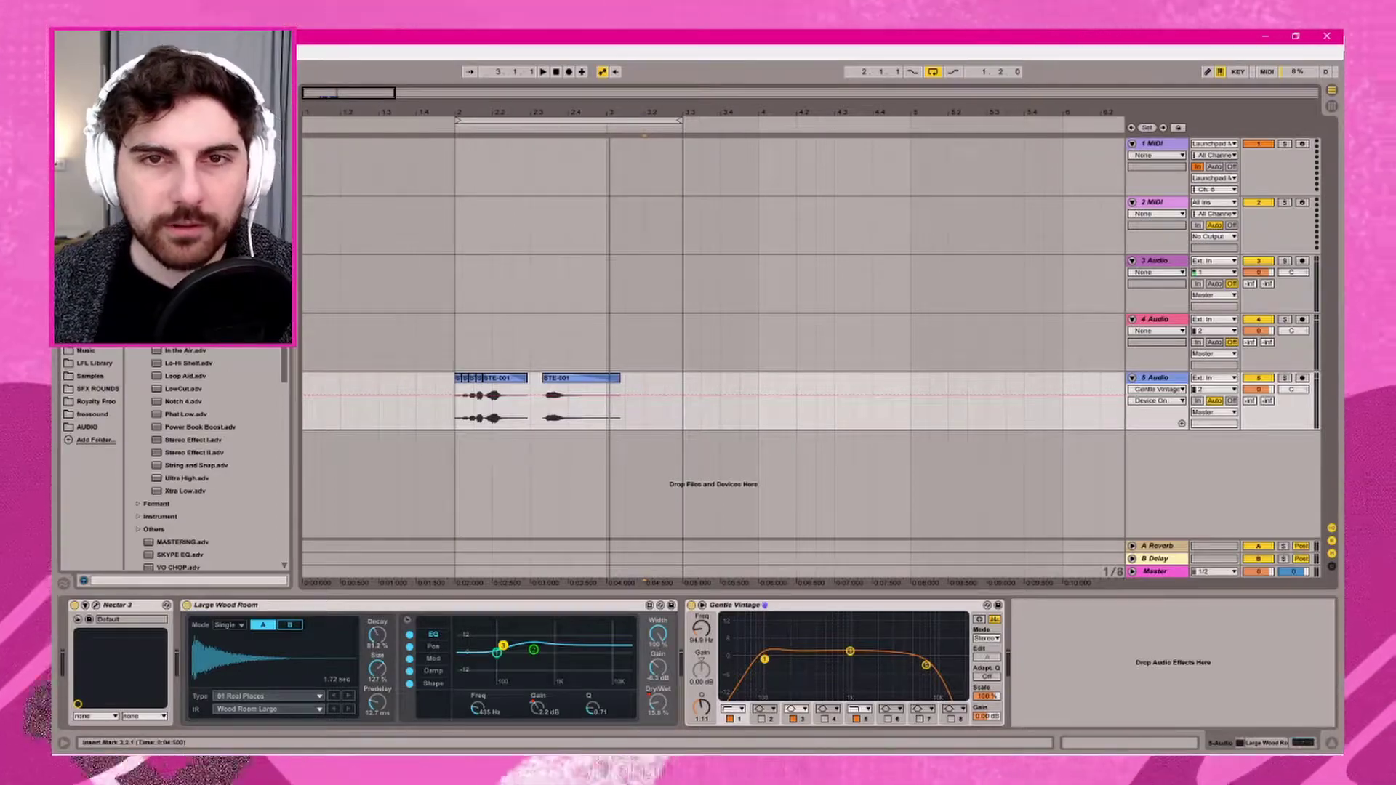
key(space)
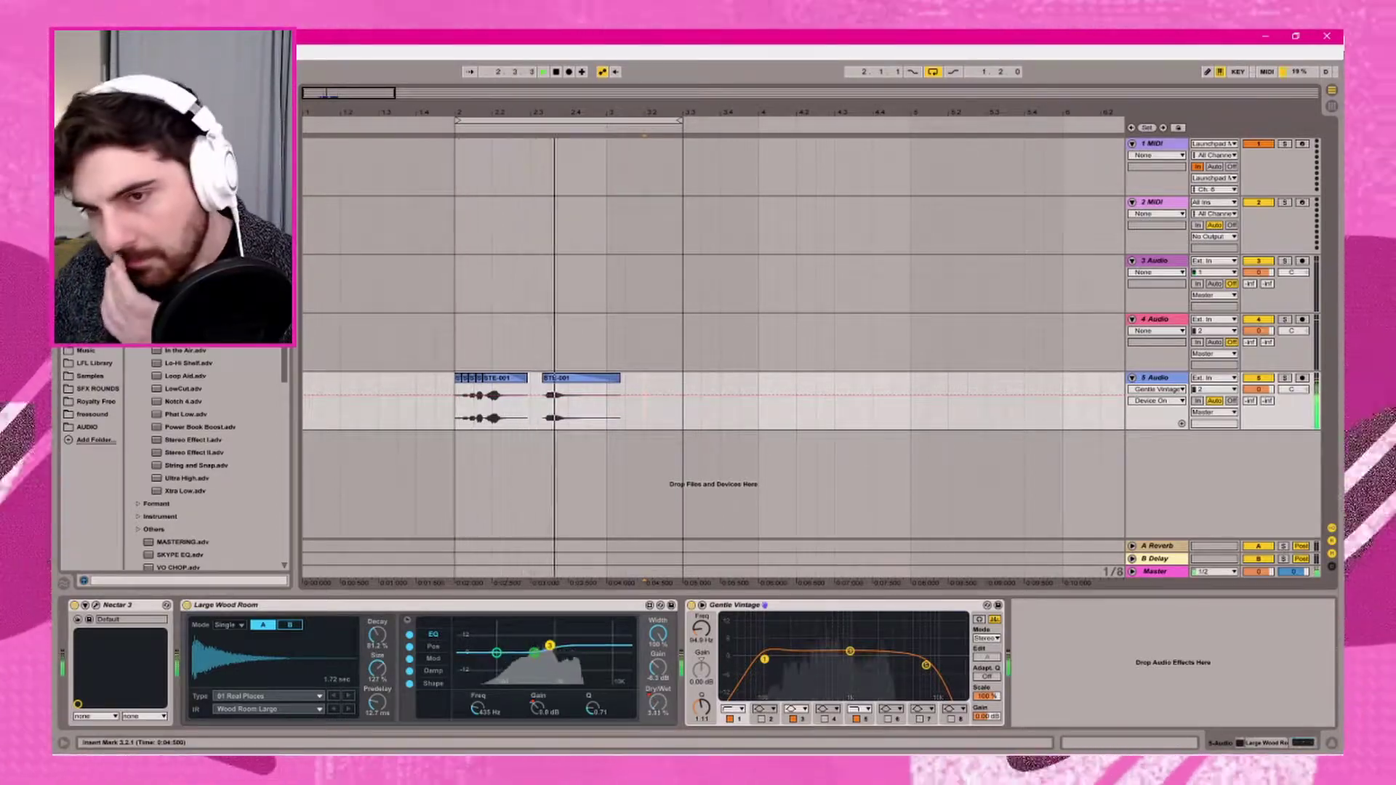
key(space)
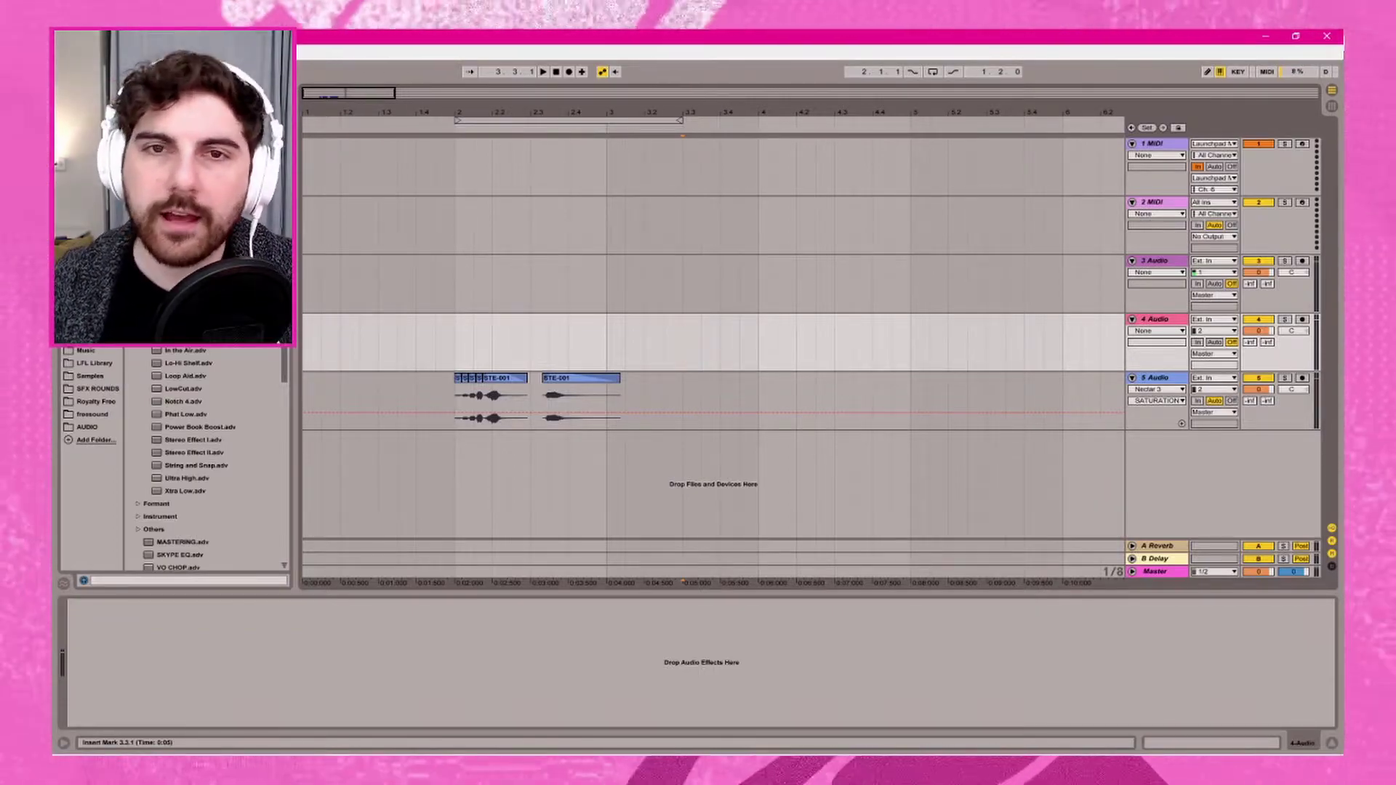
- Place the insert marker on the 4 Audio track at 3.4.1, just after the tag
click(569, 119)
click(721, 341)
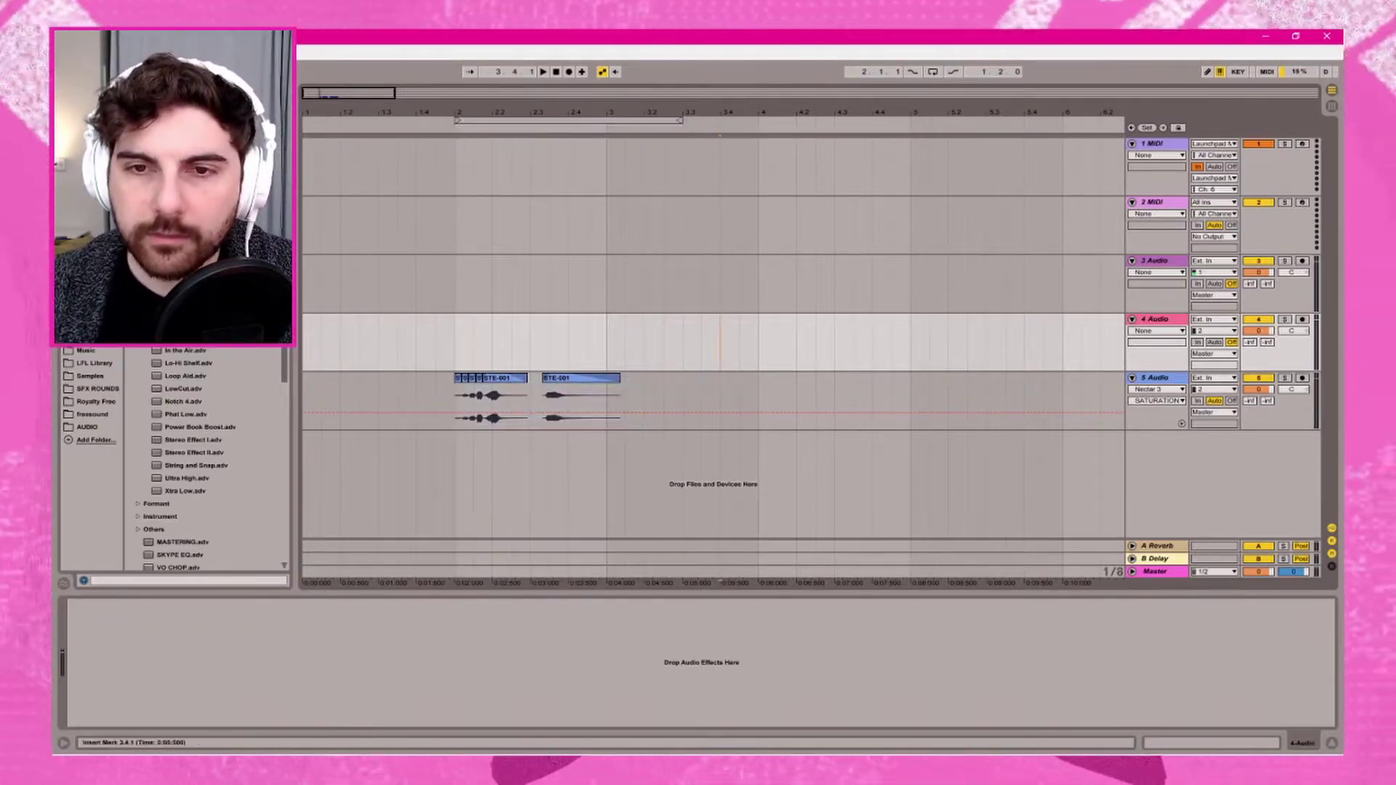